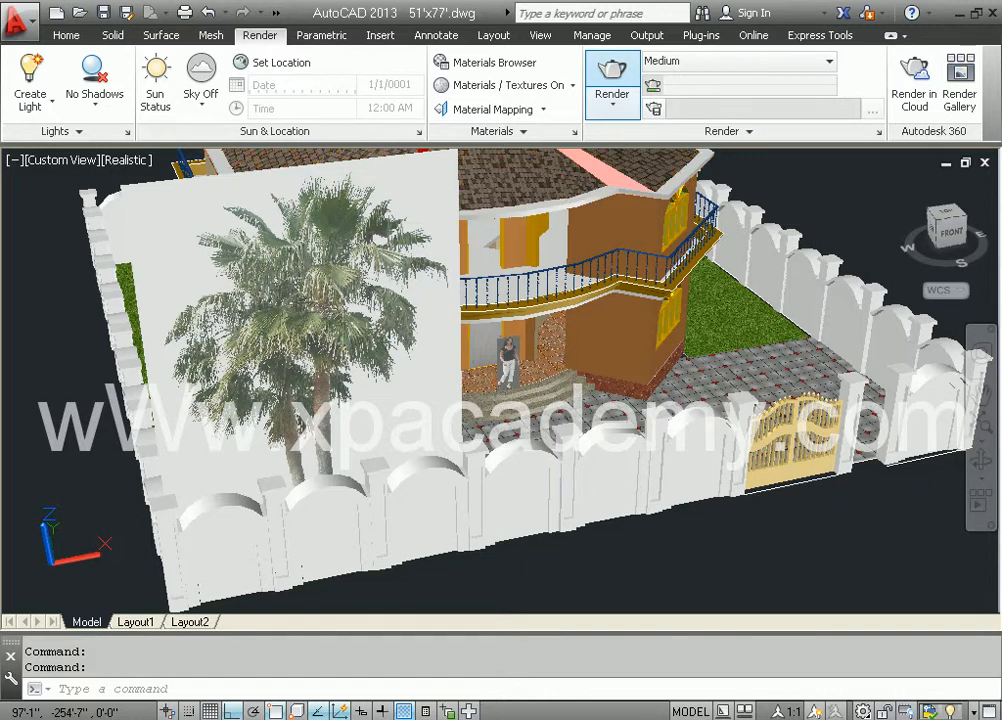
- Render the perspective view of the house and boundary wall with the Medium preset and close the result
left_click(612, 68)
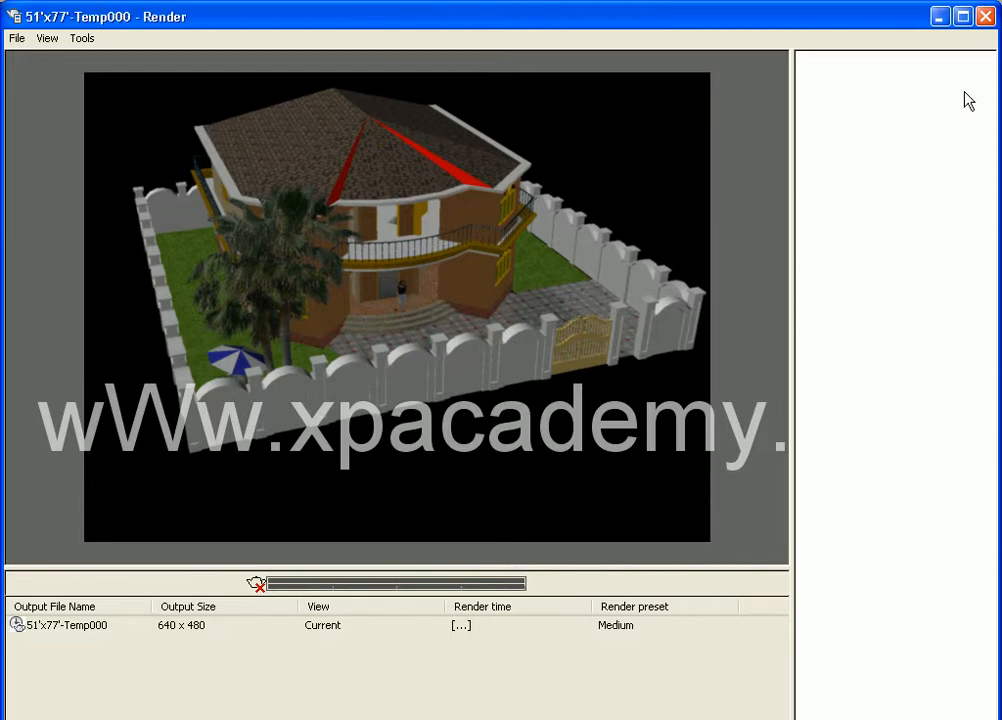
left_click(985, 17)
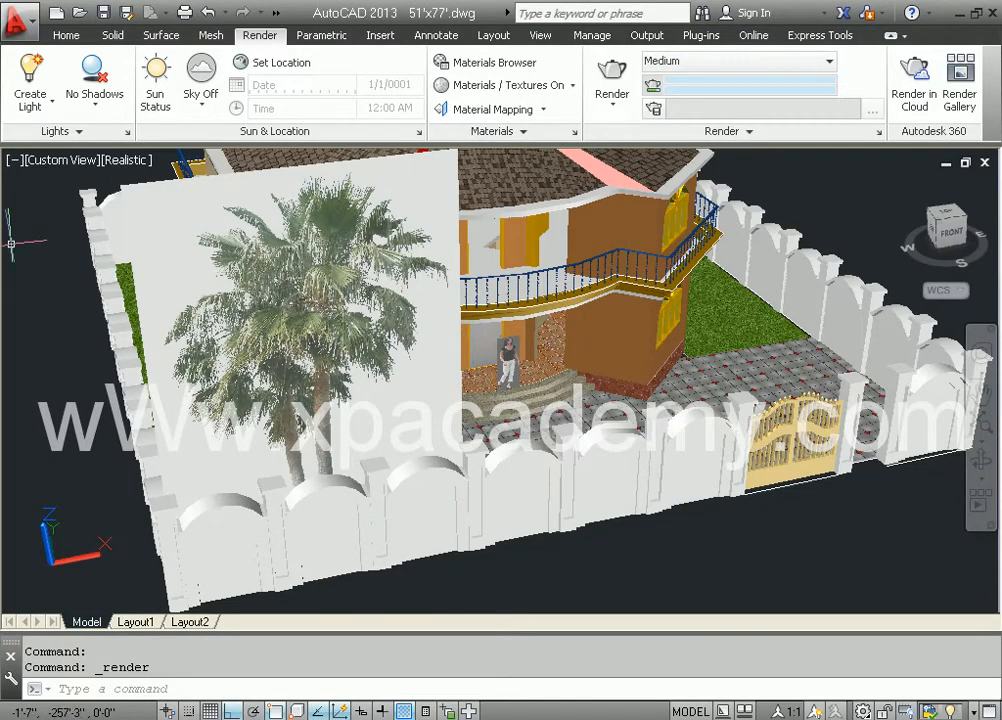
left_click(41, 164)
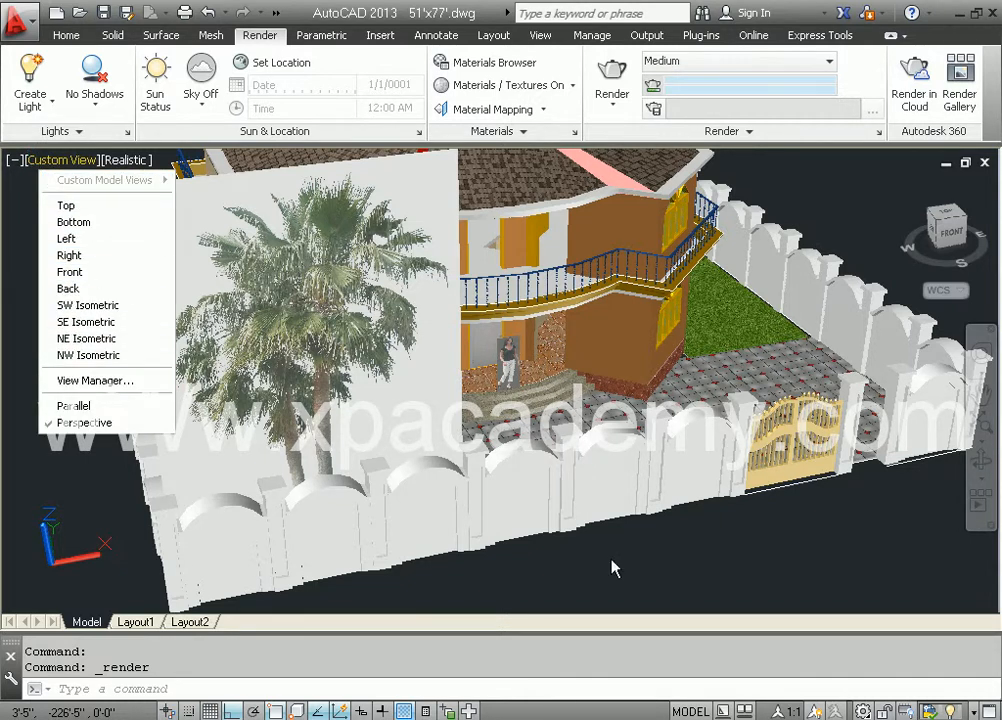
left_click(549, 584)
left_click(653, 563)
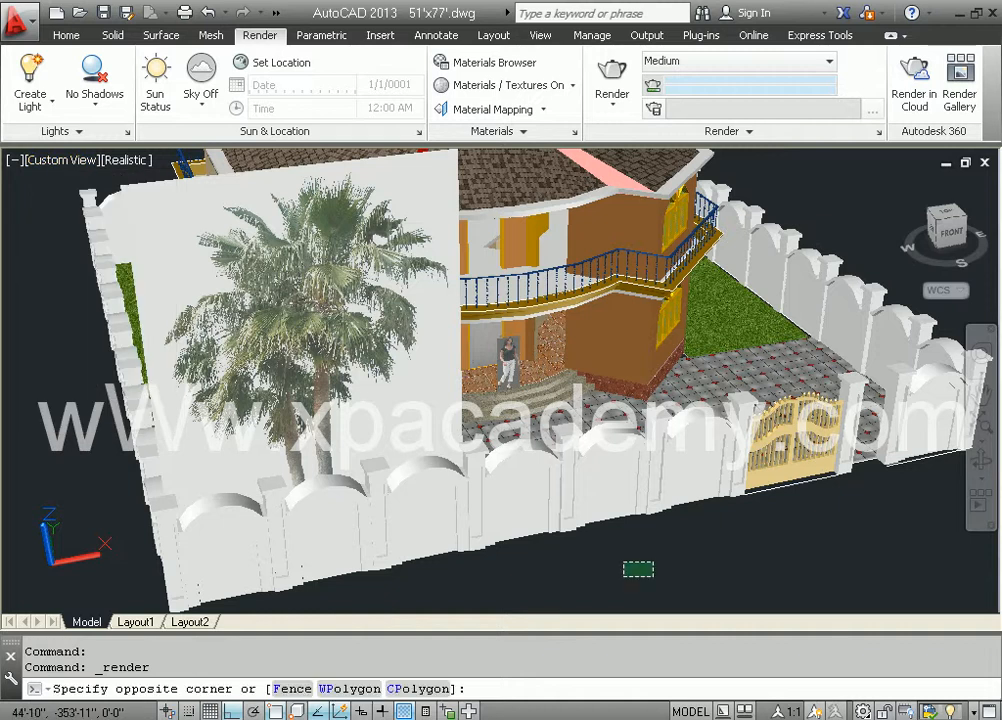
left_click(623, 576)
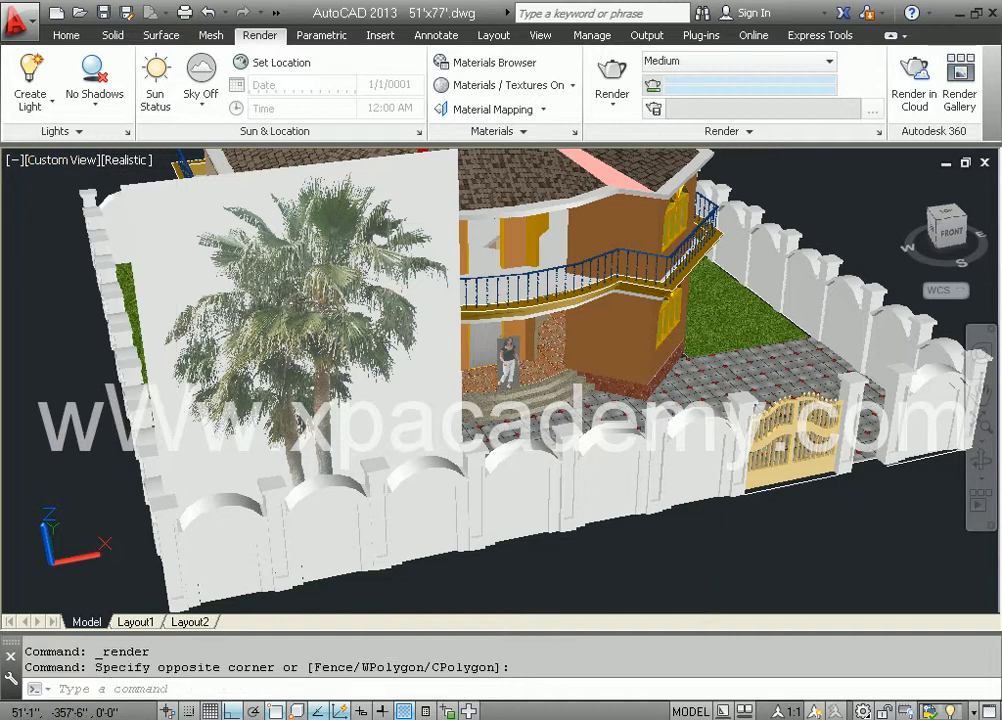
- Frame a closer perspective of the house corner showing the gate, entrance steps, arched windows and balcony
middle_click_drag(783, 563, 624, 552, "shift")
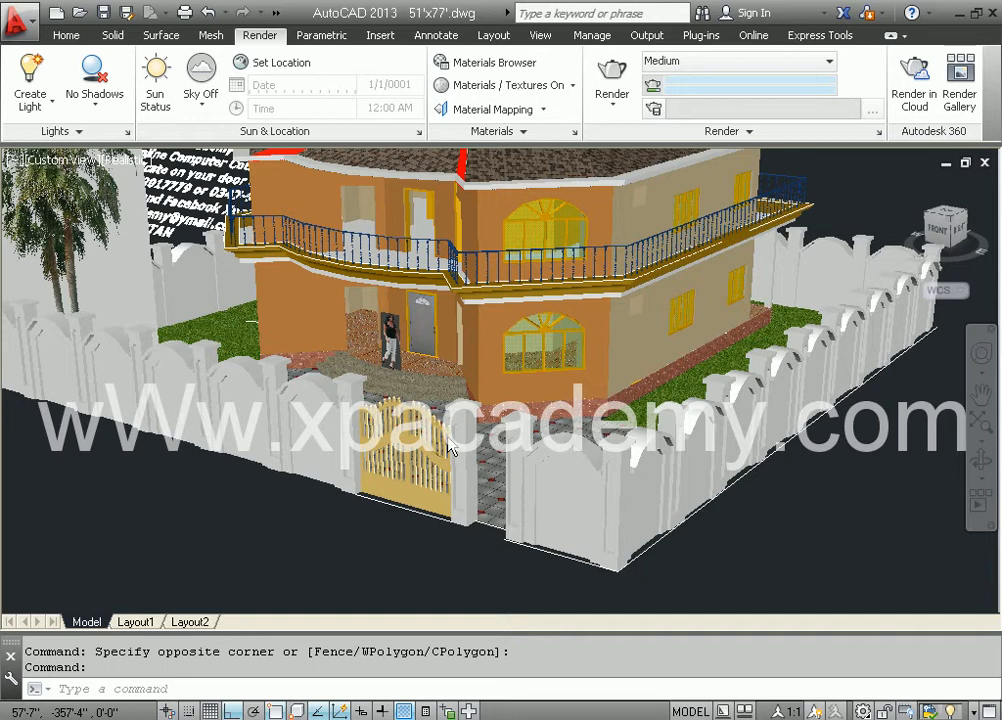
scroll(507, 440, "up", 2)
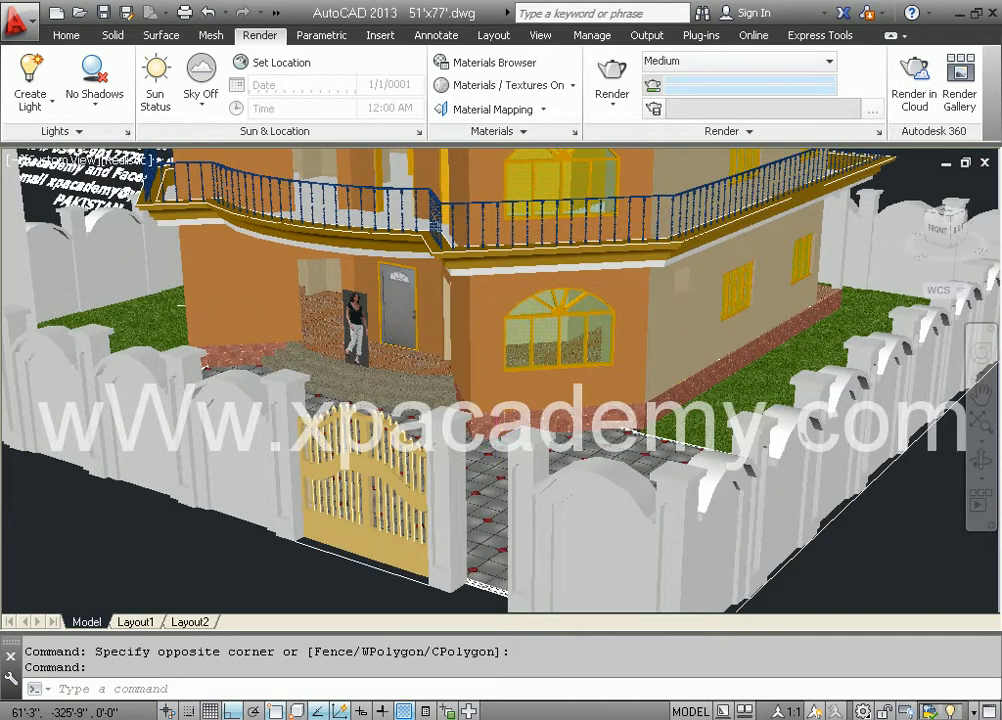
scroll(507, 415, "up", 1)
middle_click_drag(445, 365, 443, 348, "shift")
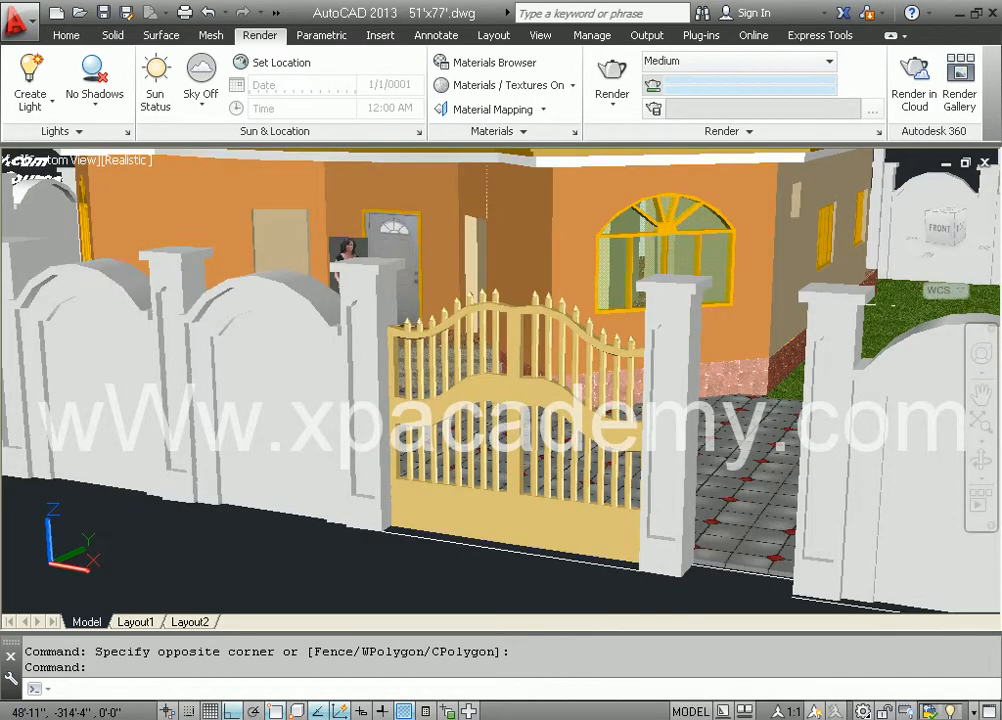
middle_click_drag(668, 498, 624, 540, "shift")
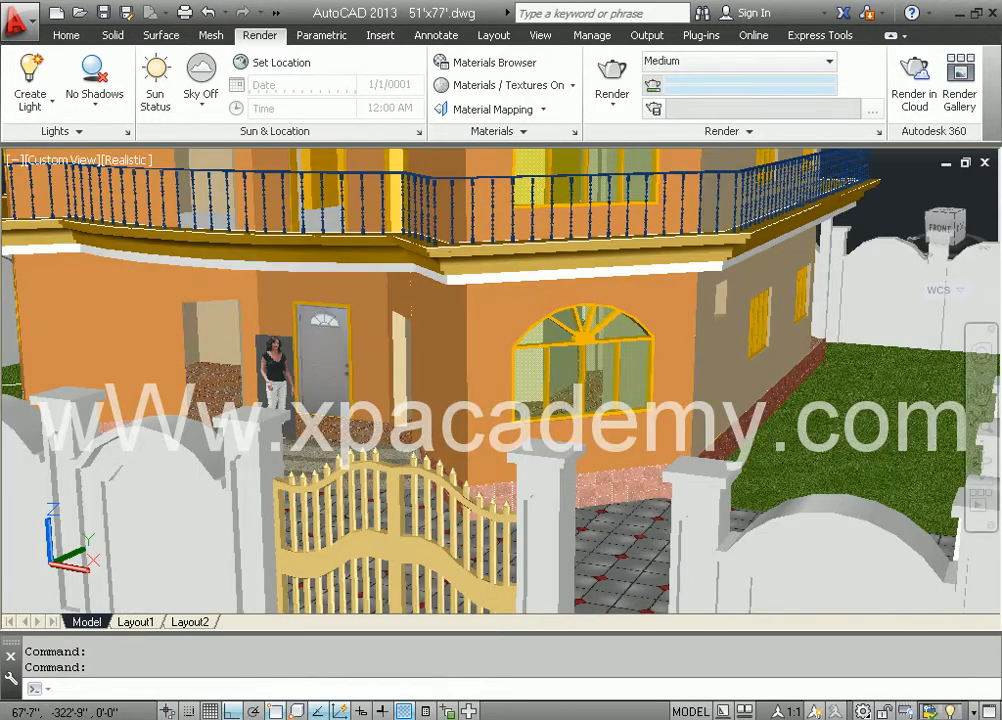
middle_click_drag(576, 517, 512, 519, "shift")
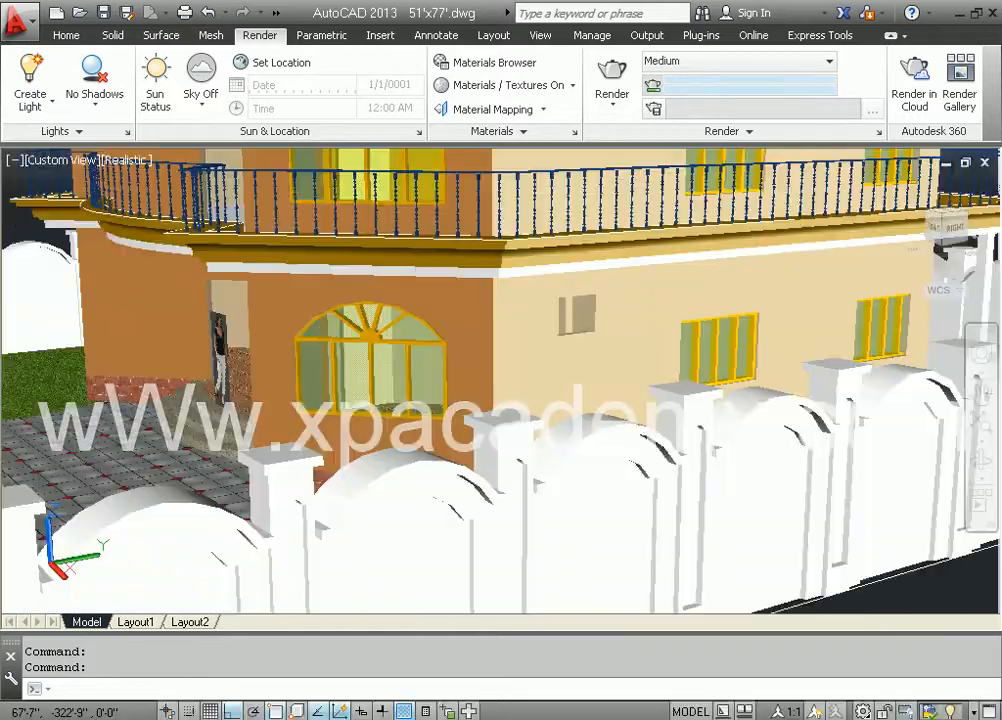
mouse_move(498, 336)
middle_mouse_down()
mouse_move(561, 380)
mouse_move(655, 390)
middle_mouse_up()
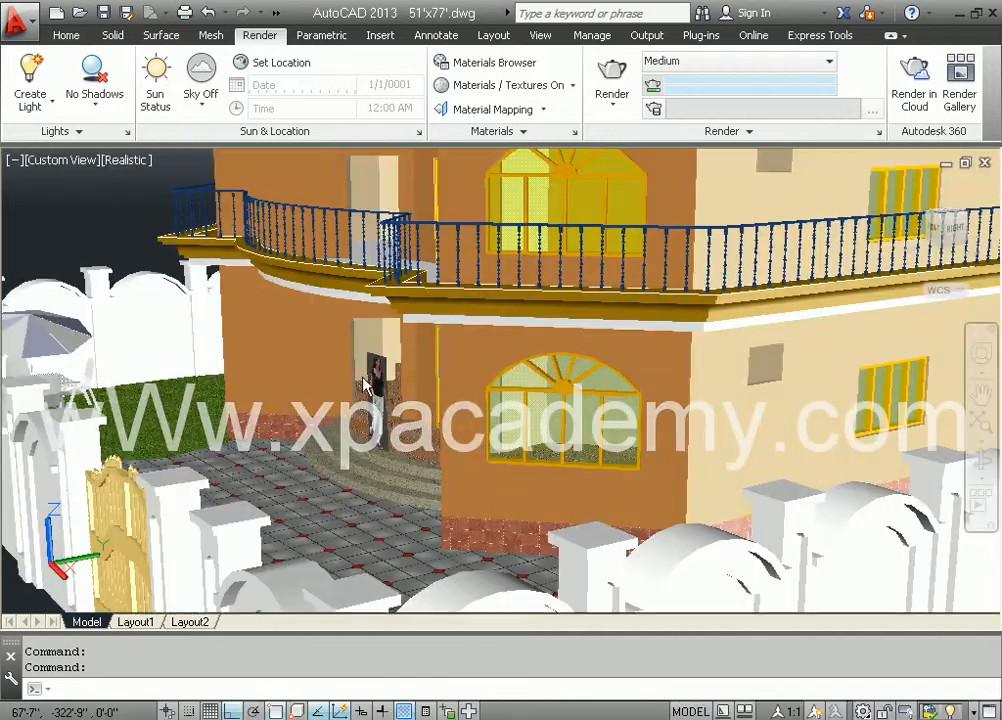
middle_click_drag(406, 376, 452, 394)
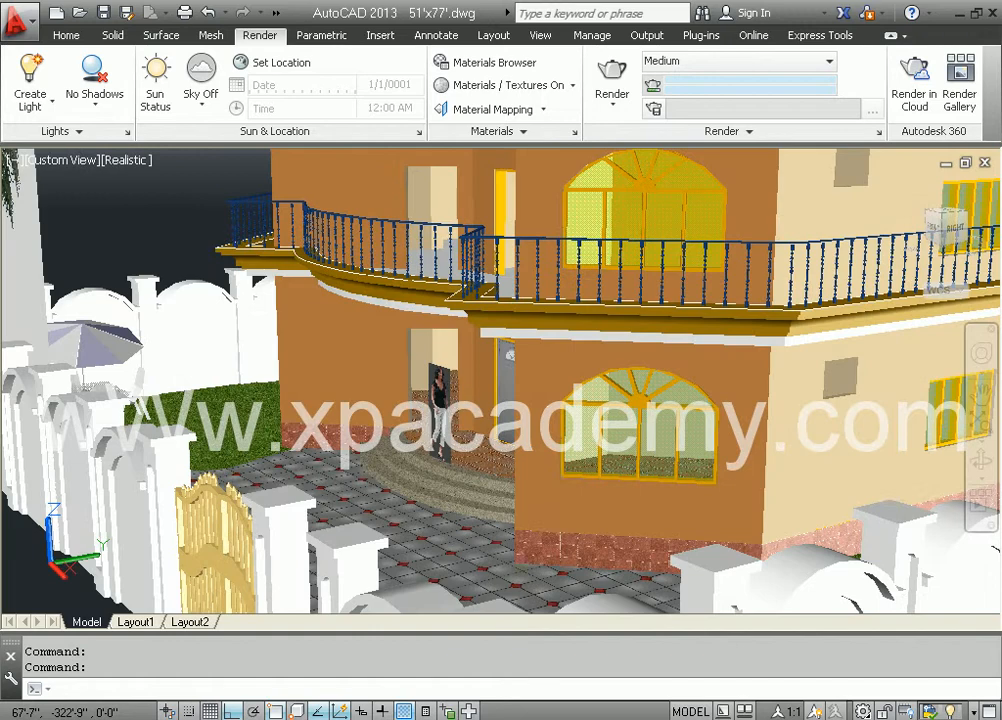
left_click(410, 410)
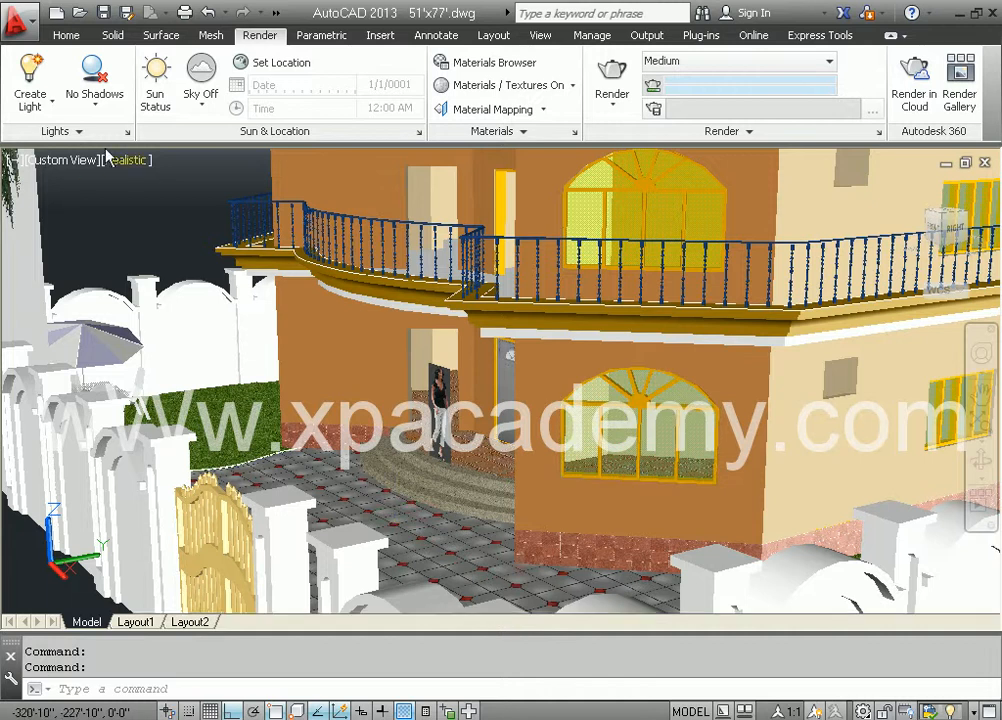
- Save the current display as a new model view named "my view"
left_click(56, 164)
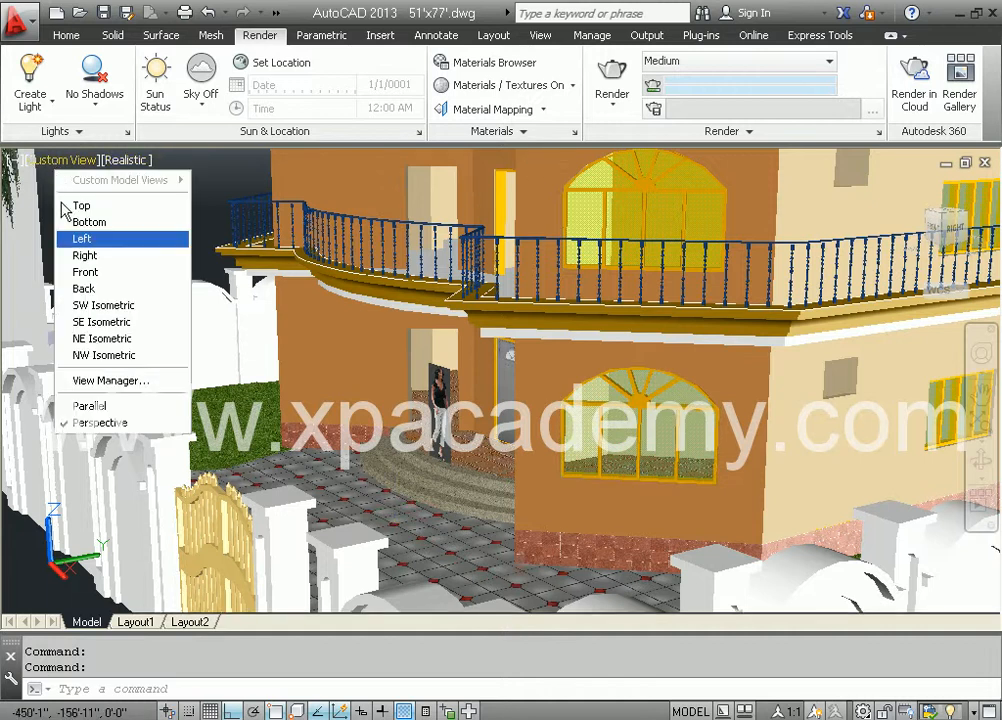
left_click(93, 384)
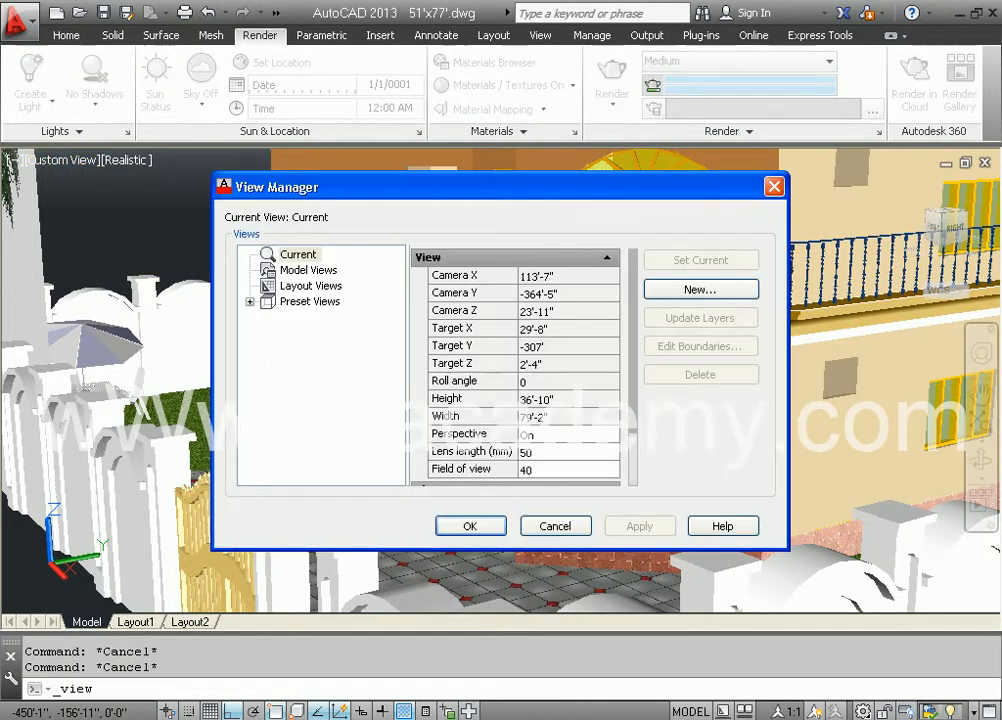
left_click(302, 272)
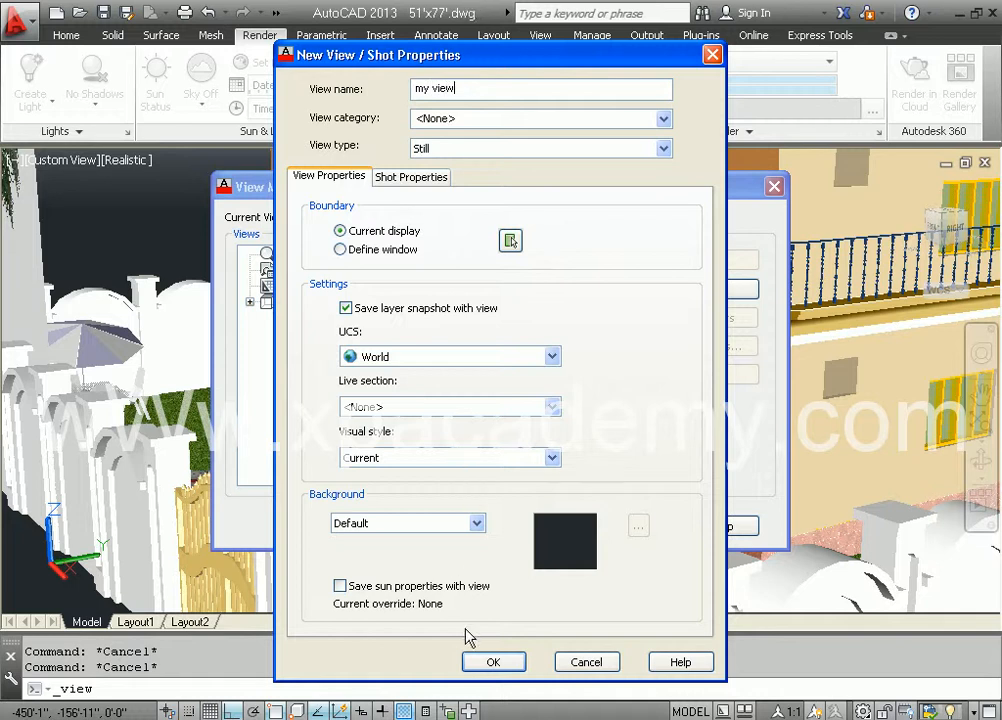
left_click(480, 668)
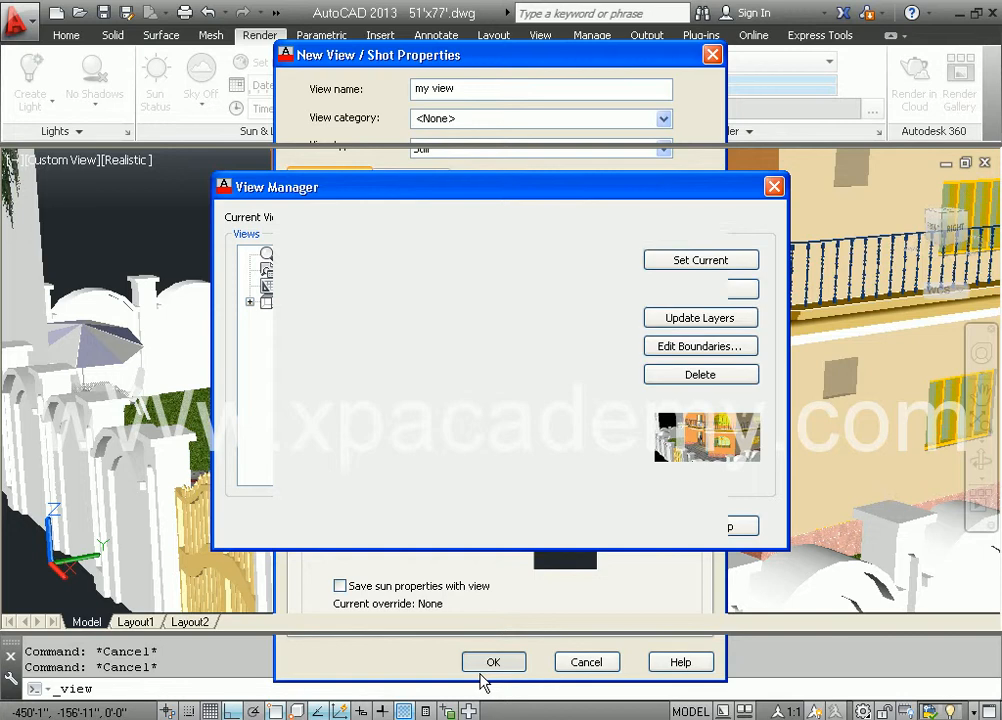
left_click(636, 528)
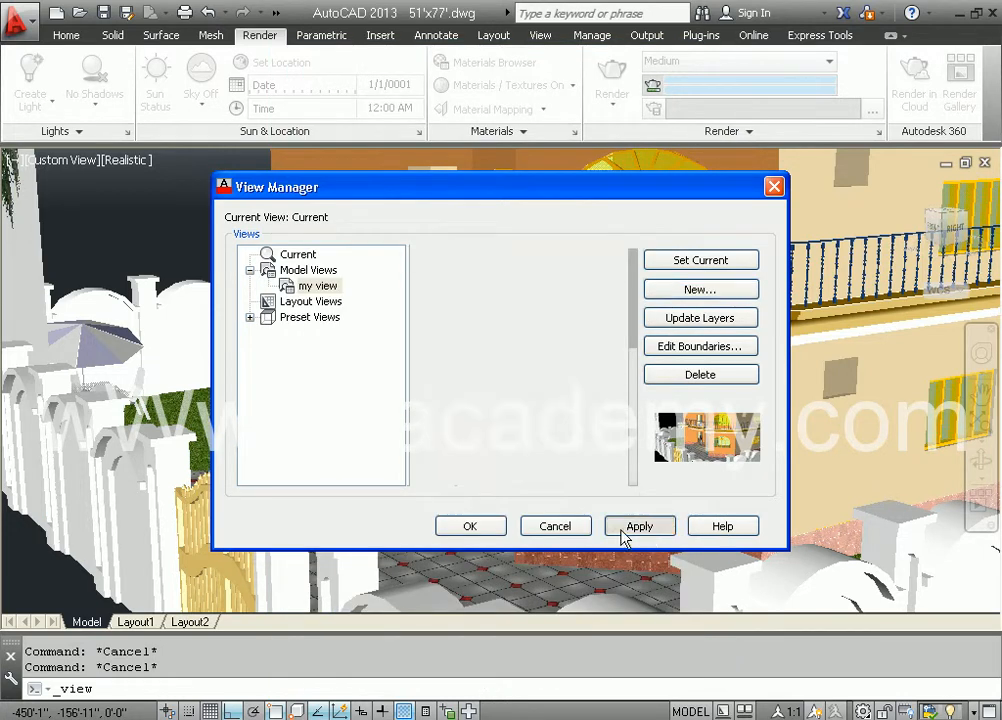
left_click(487, 528)
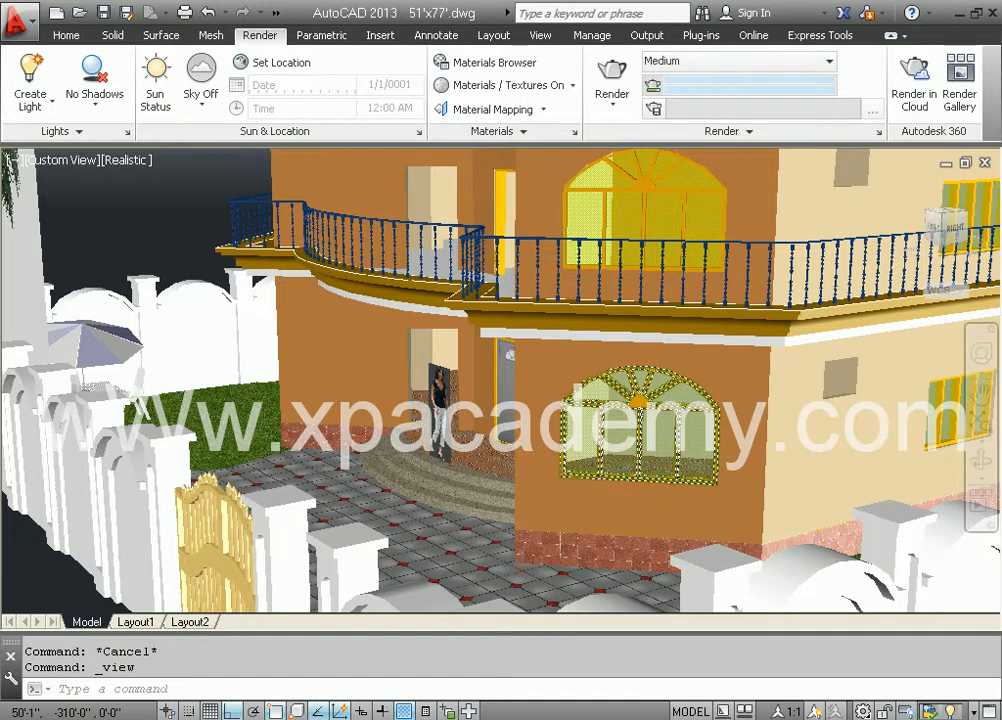
- Check the properties and preview of the saved "my view" among the model views
key("Return")
left_click(300, 270)
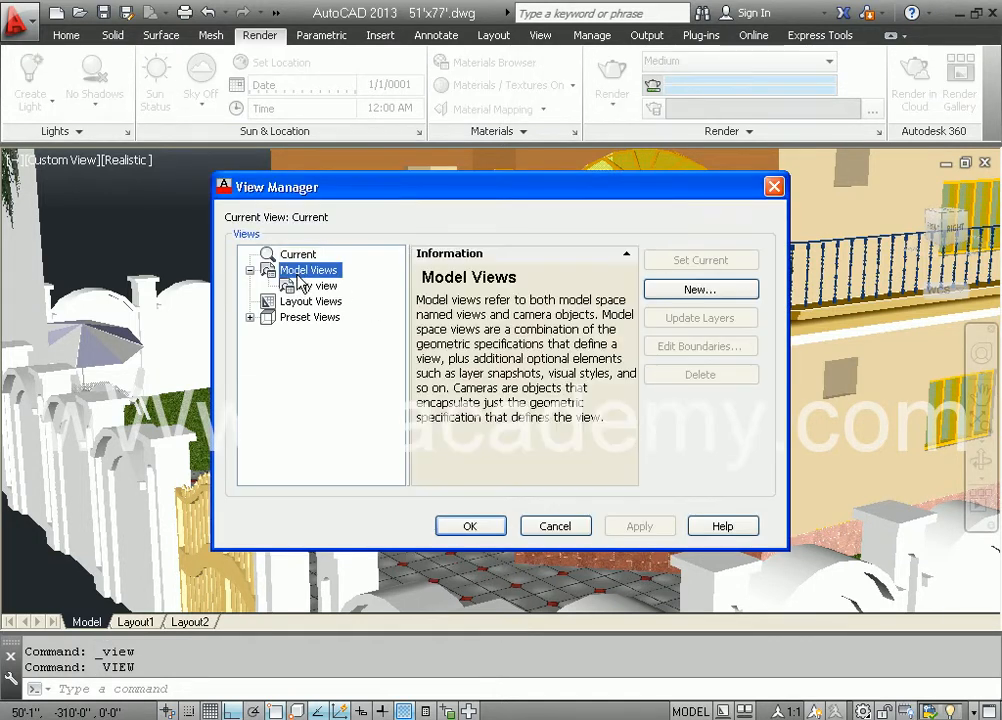
left_click(312, 287)
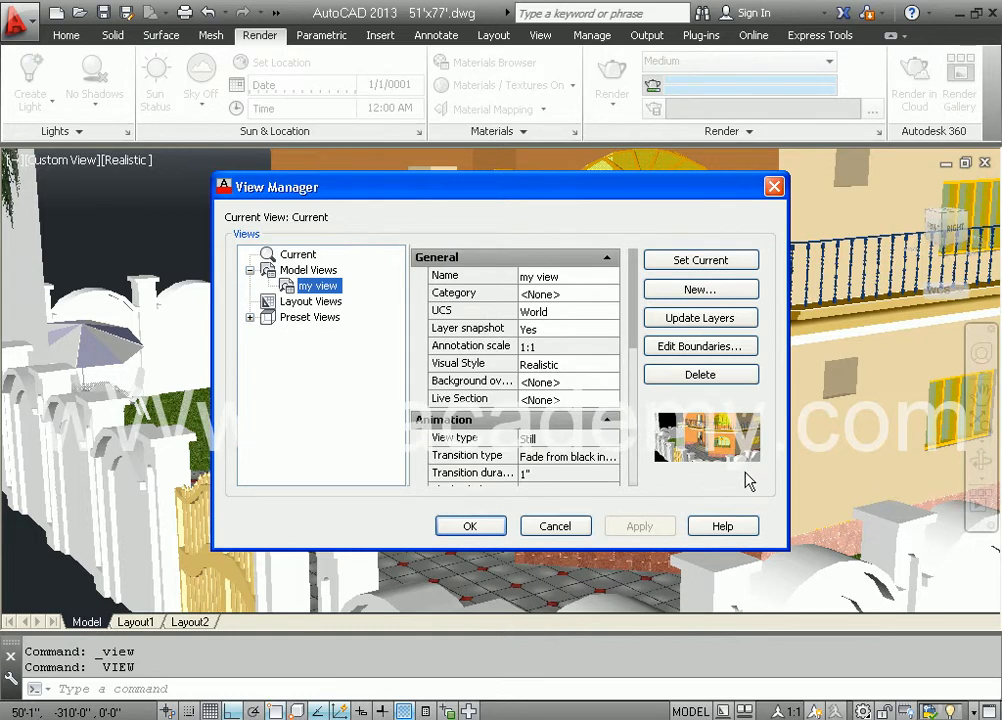
left_click(469, 527)
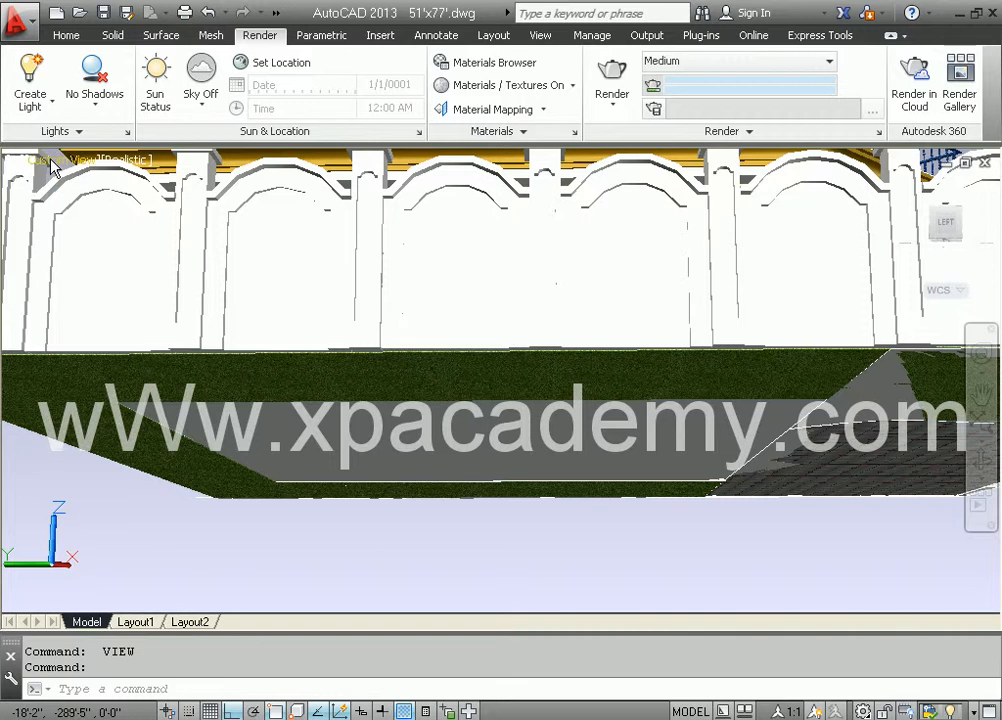
- Restore the saved model view "my view" and render it with the sun turned on, using the Medium preset
left_click(61, 162)
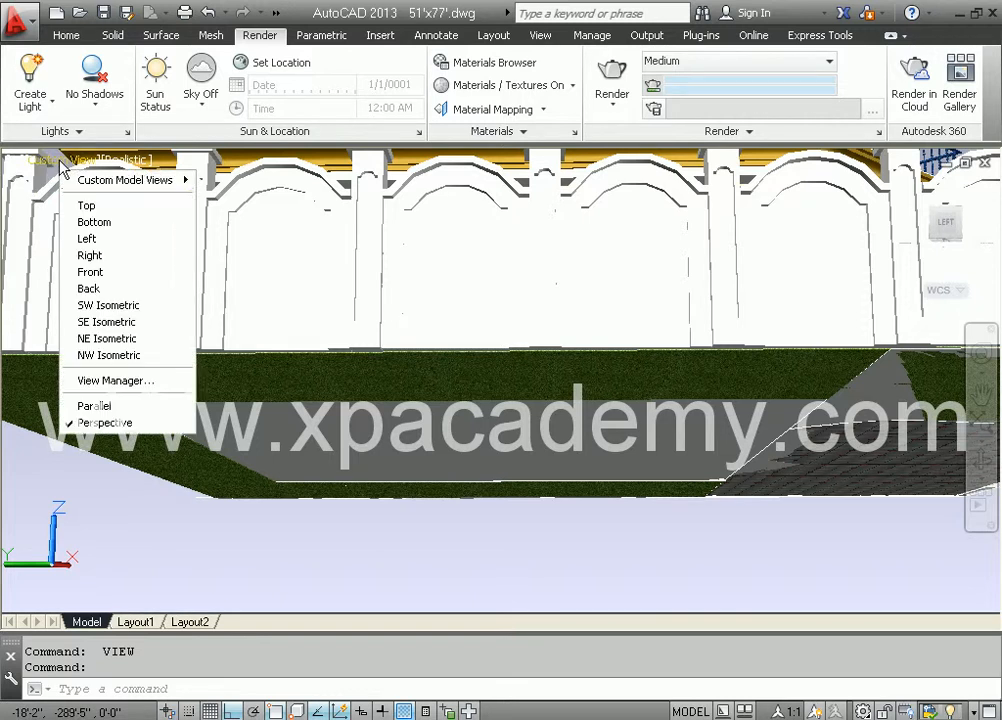
mouse_move(95, 188)
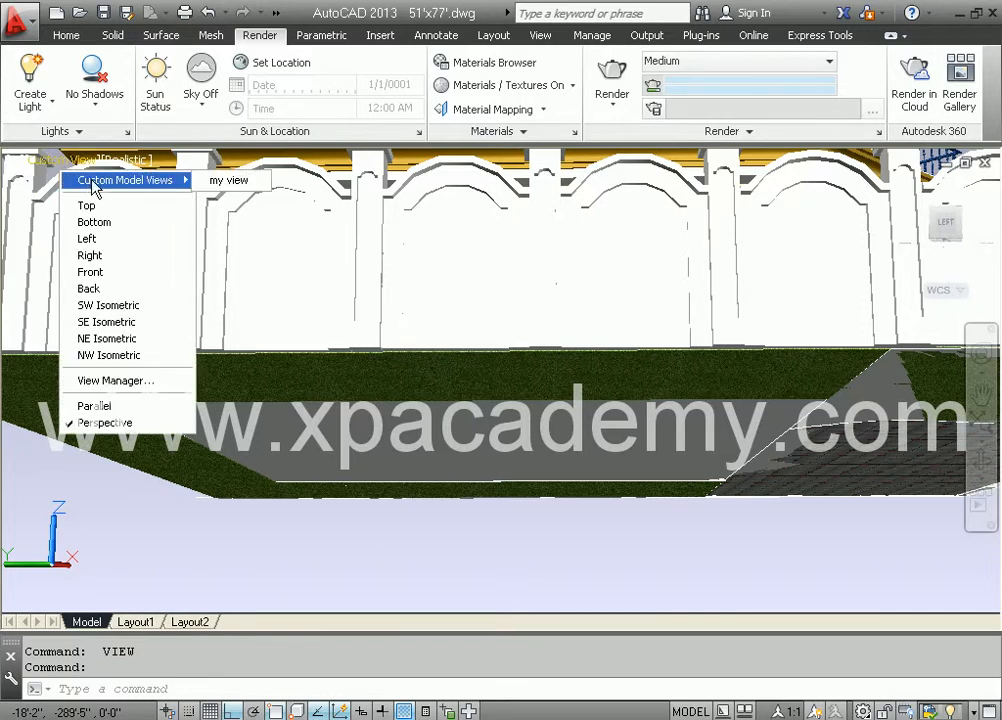
left_click(230, 182)
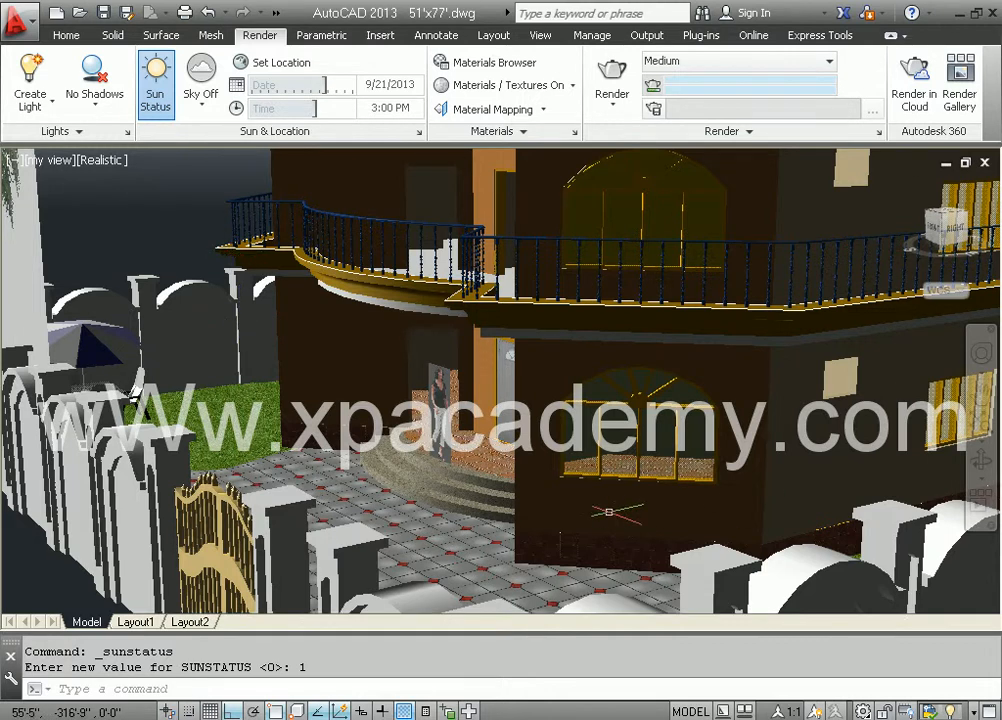
left_click(612, 75)
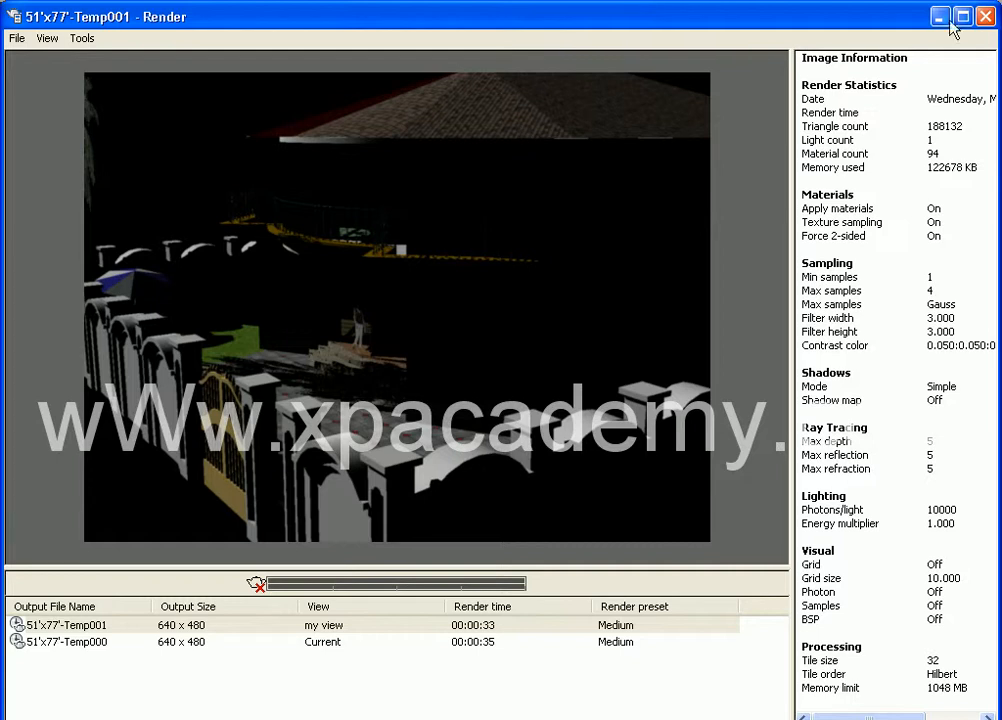
left_click(987, 17)
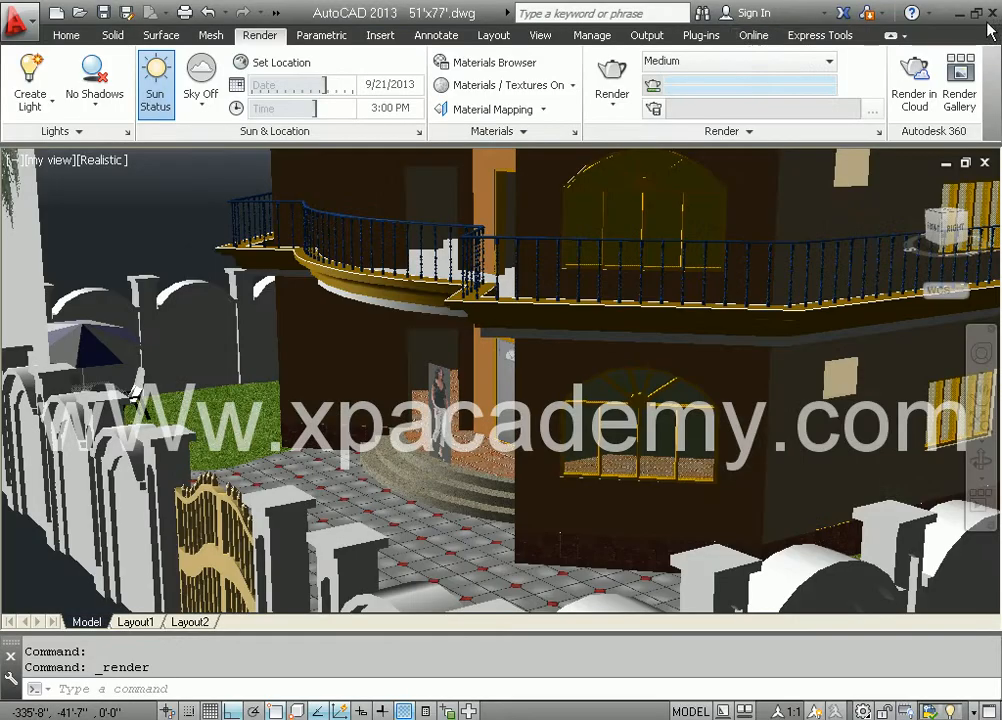
- Set the sky to Sky Background and Illumination and render "my view" again with the Medium preset
left_click(197, 106)
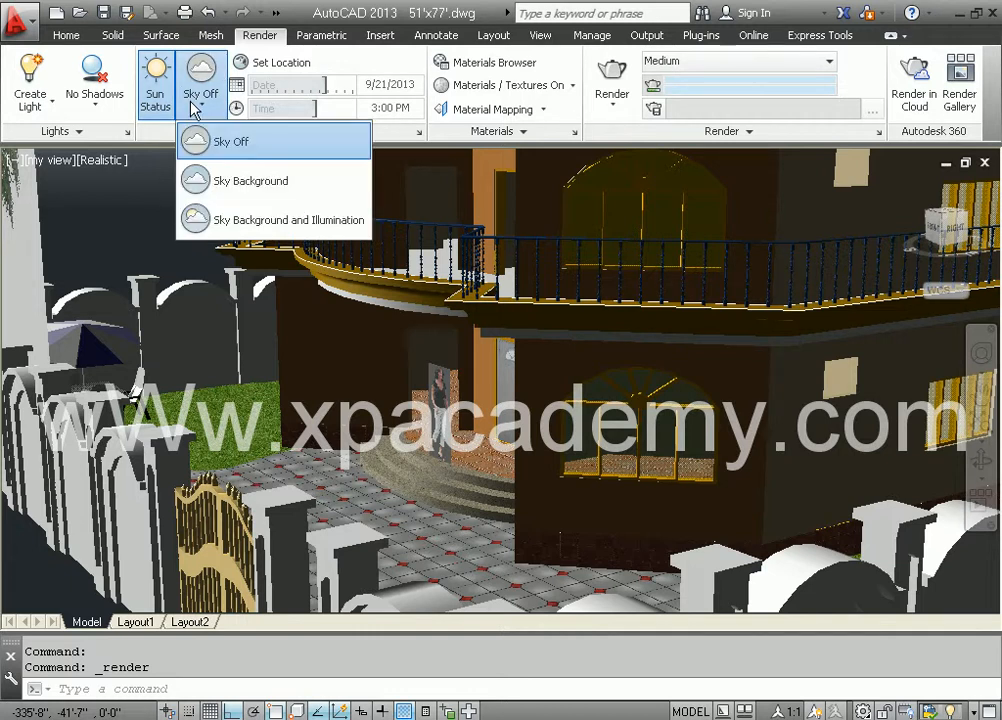
left_click(230, 190)
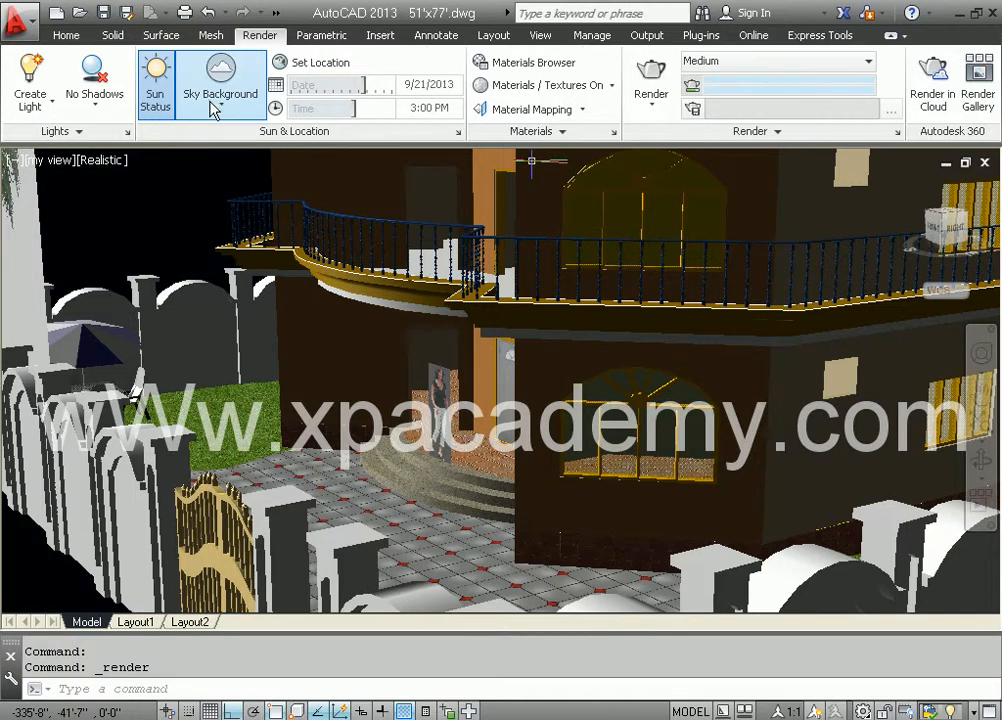
left_click(216, 106)
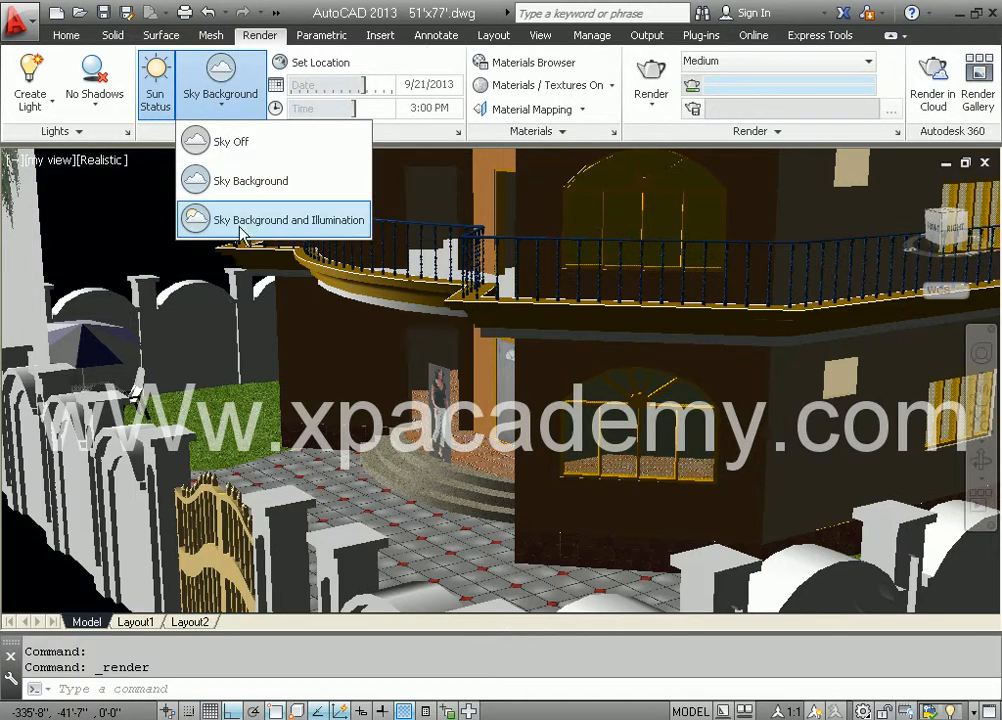
left_click(310, 228)
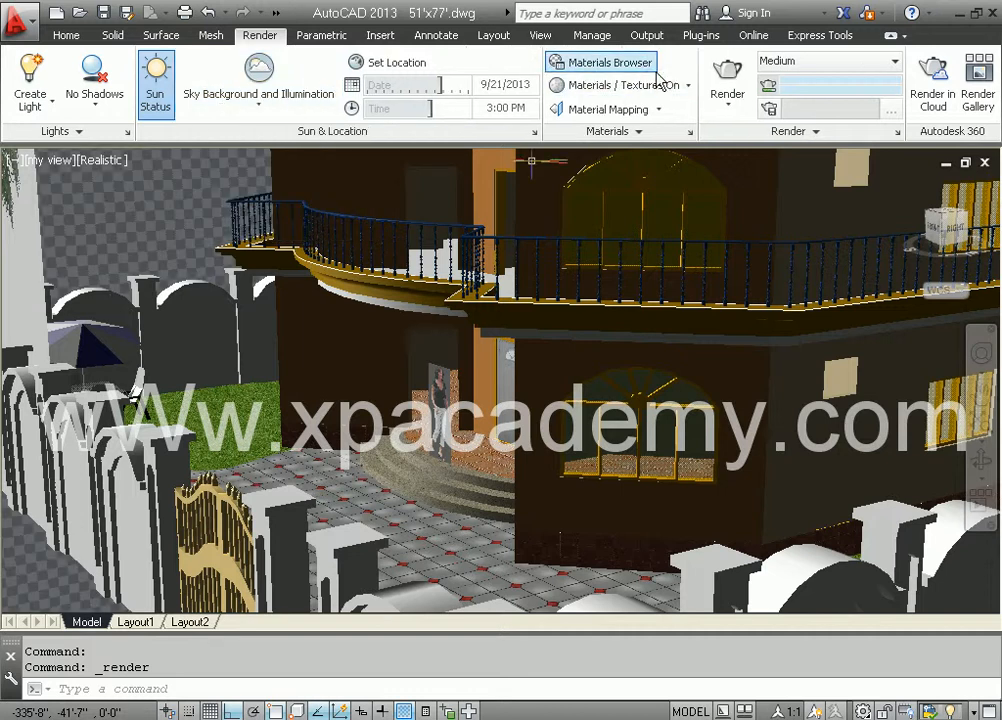
left_click(729, 75)
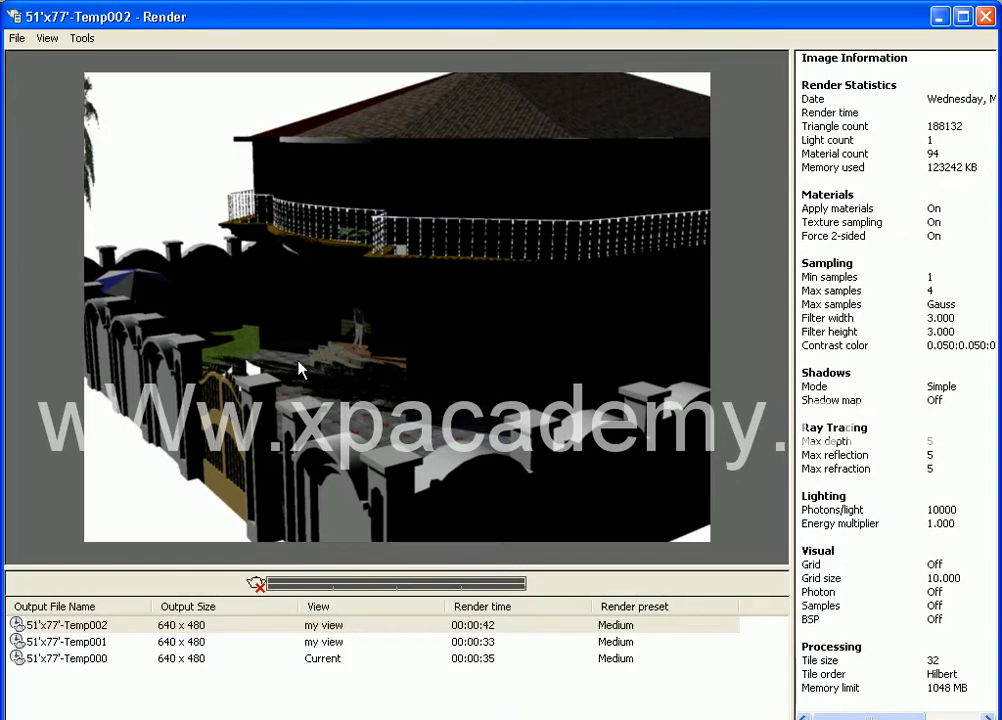
left_click(986, 17)
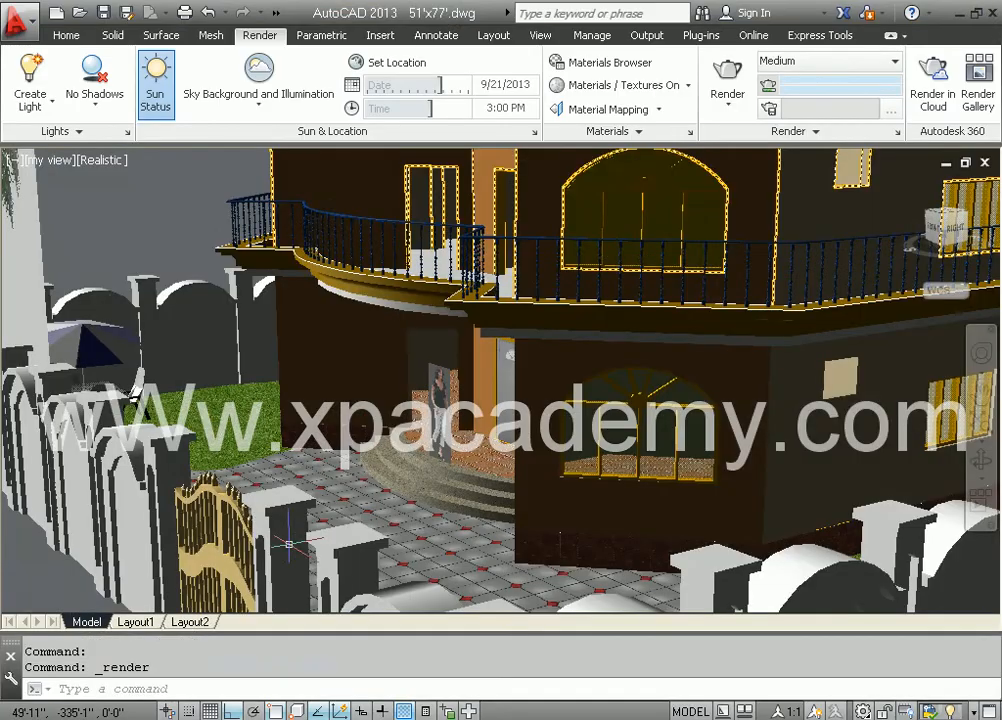
- Render the house from the palm tree side with the sun and sky illumination on
mouse_move(375, 462)
middle_mouse_down("shift")
mouse_move(557, 472)
mouse_move(494, 484)
middle_mouse_up("shift")
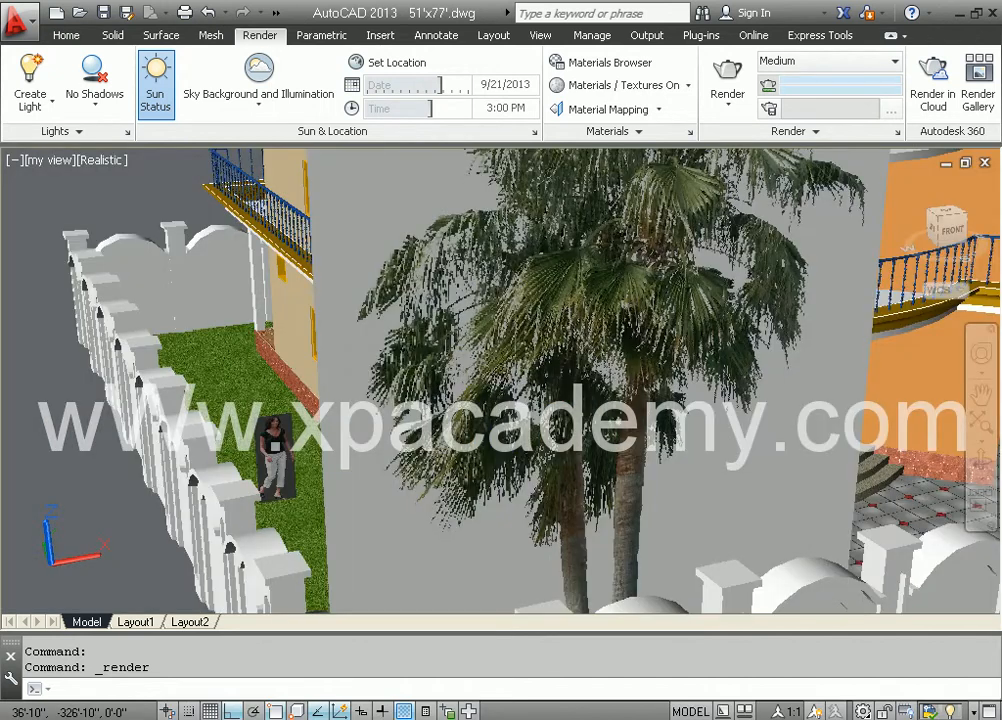
left_click(727, 78)
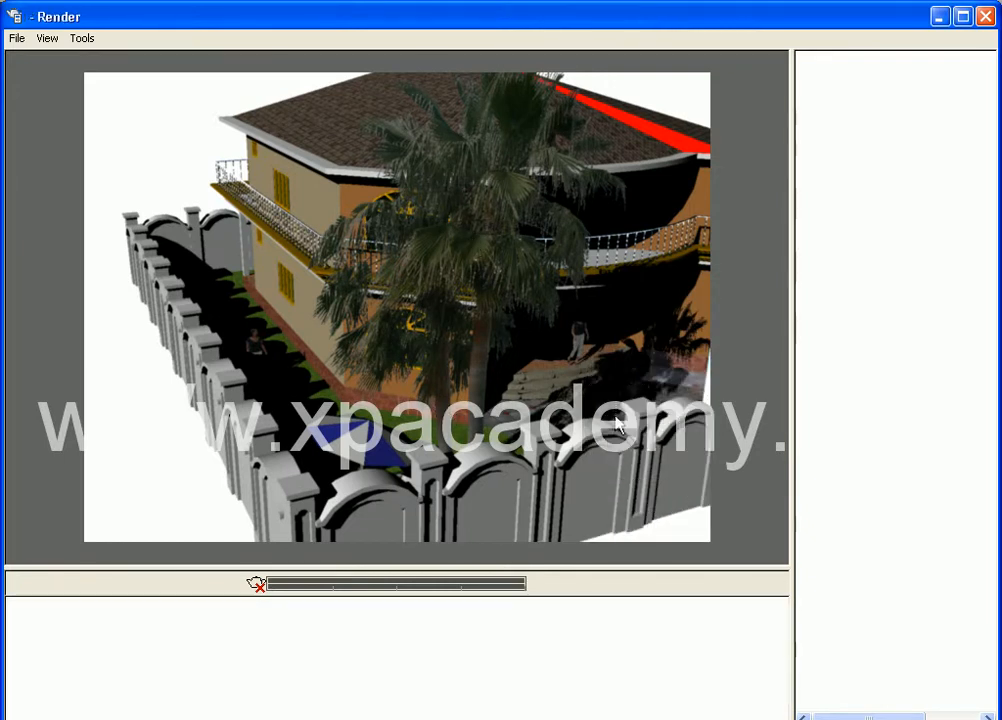
- Set the sun's intensity factor to 2 and render the palm tree side of the house again with the Medium preset
left_click(985, 16)
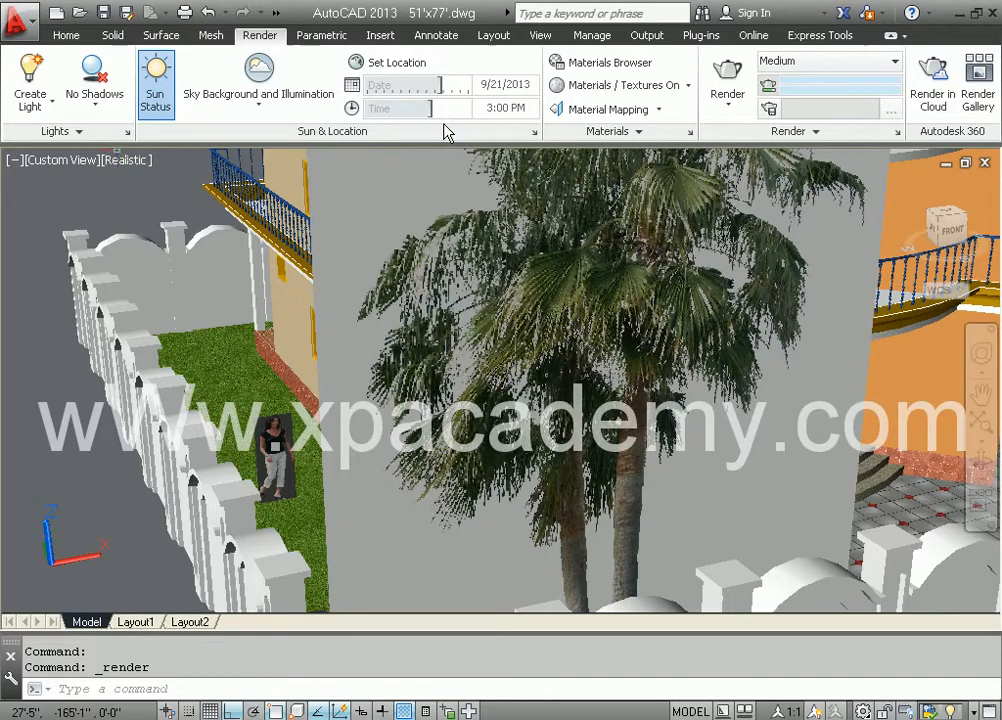
left_click(535, 131)
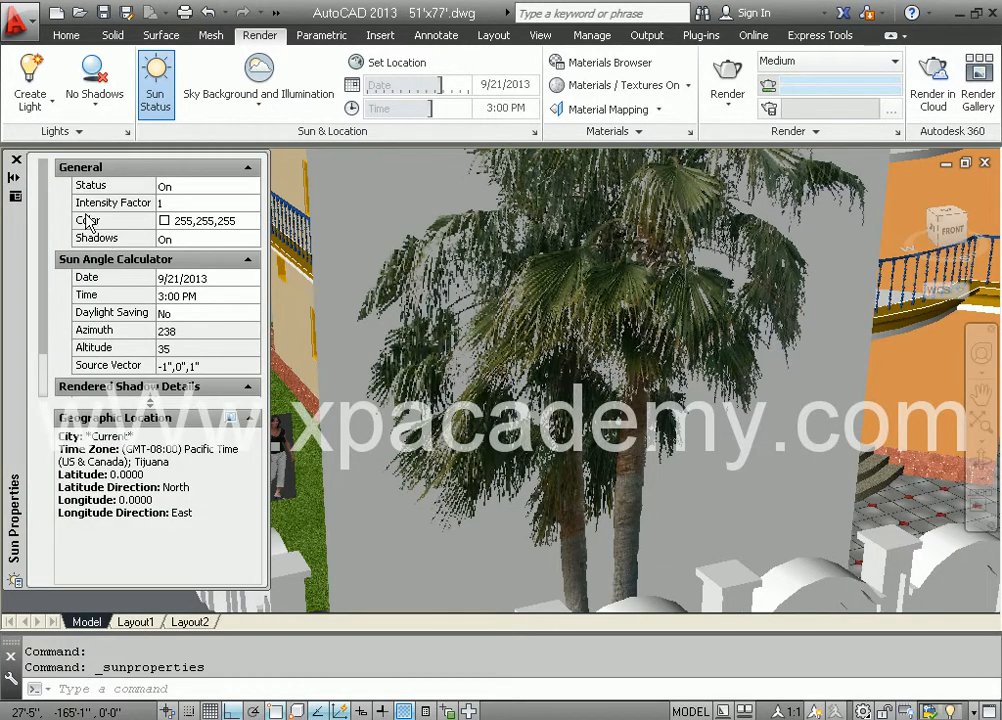
left_click(197, 203)
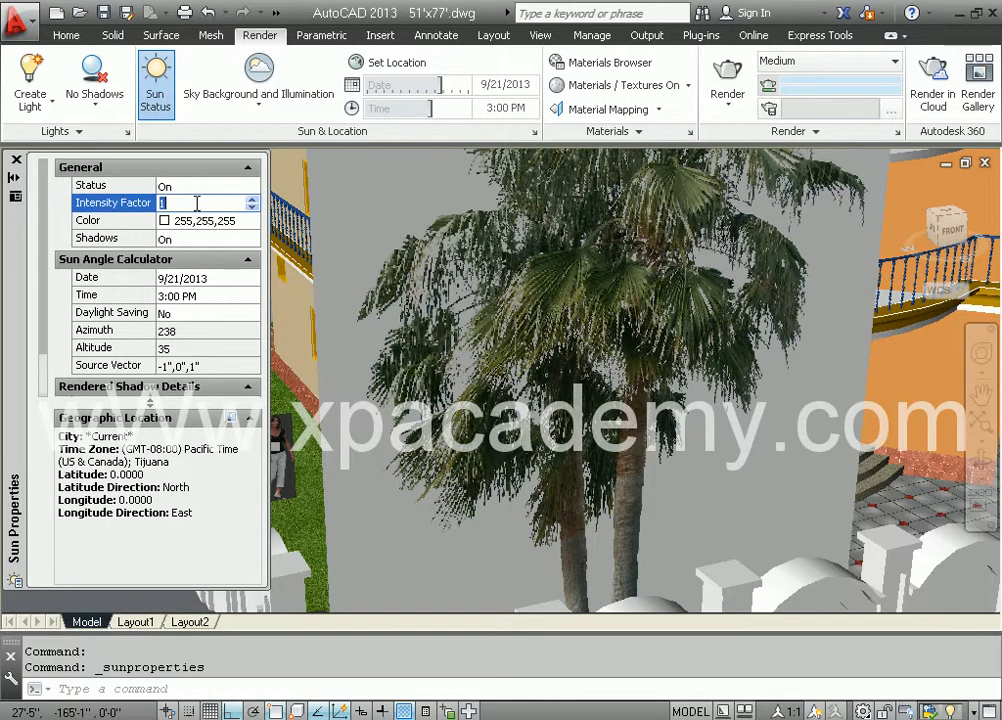
type("2")
key("Tab")
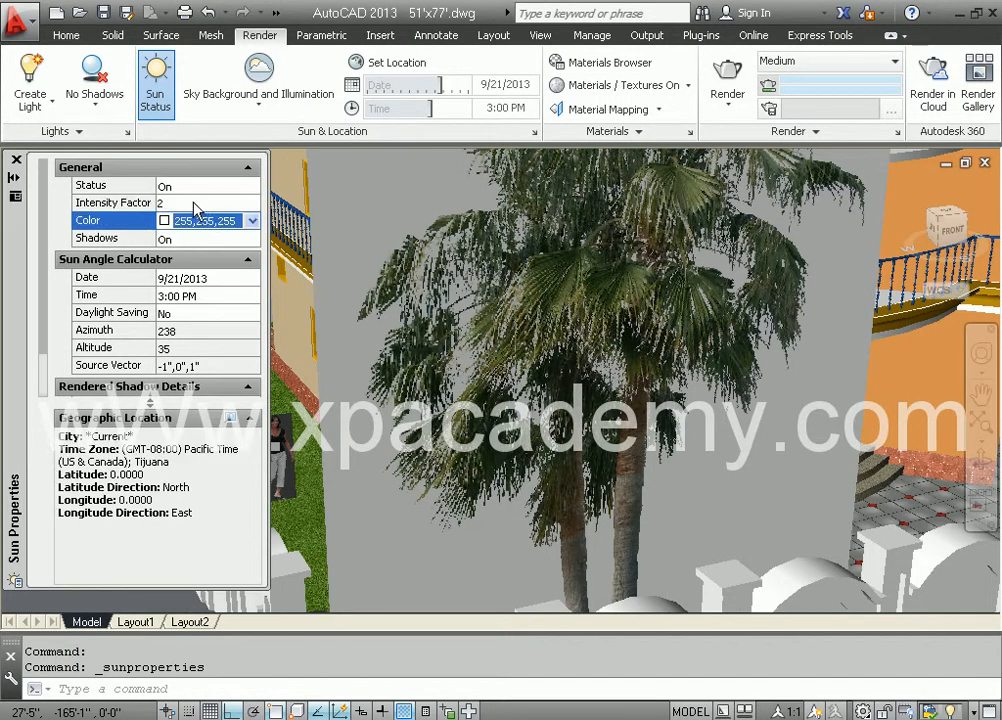
left_click(729, 76)
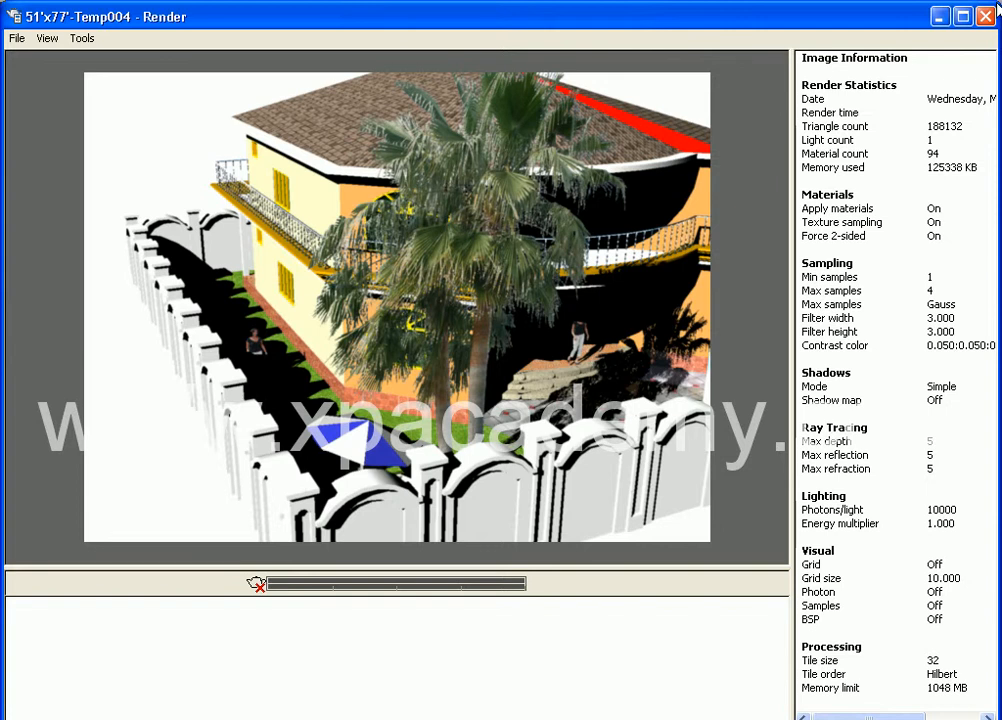
left_click(987, 16)
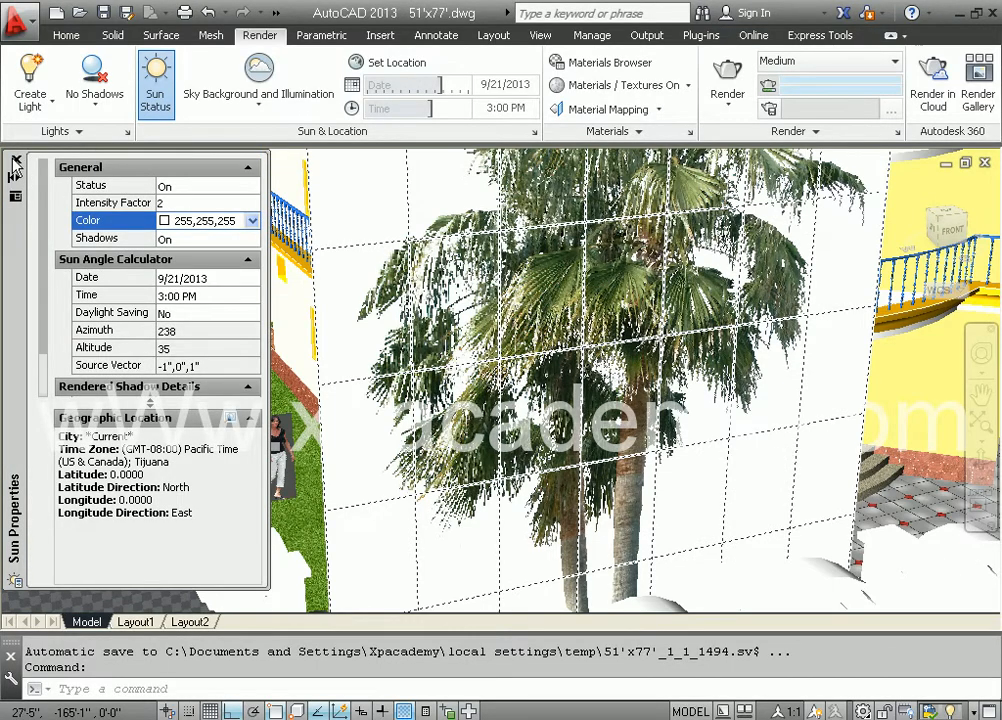
- Set the sun's intensity factor back to 1 and close the sun properties
left_click(181, 204)
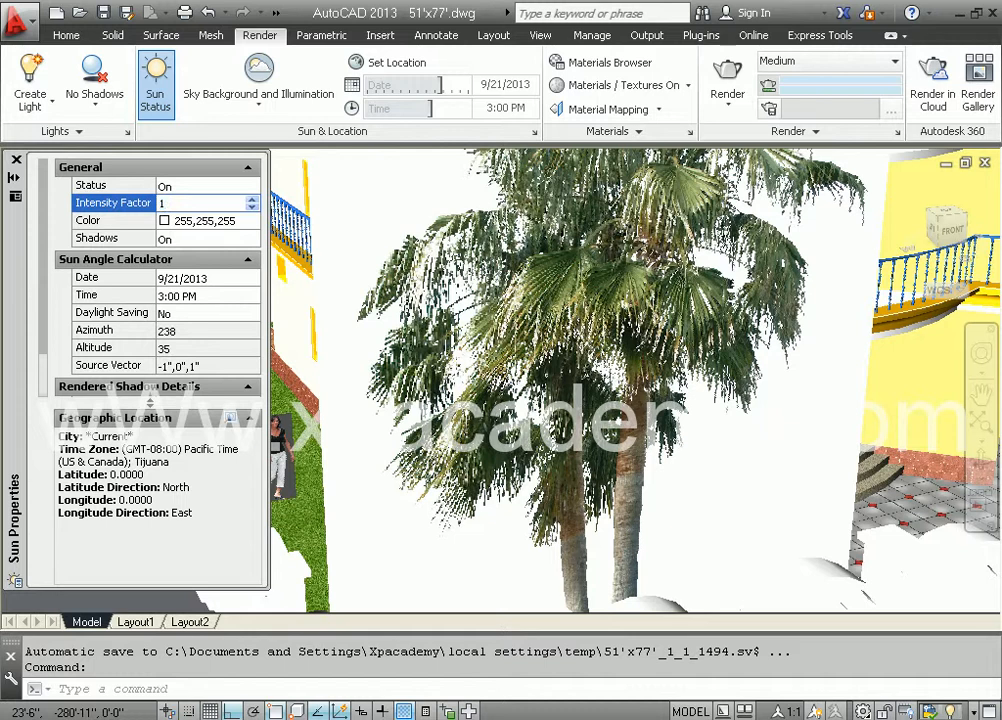
key("Tab")
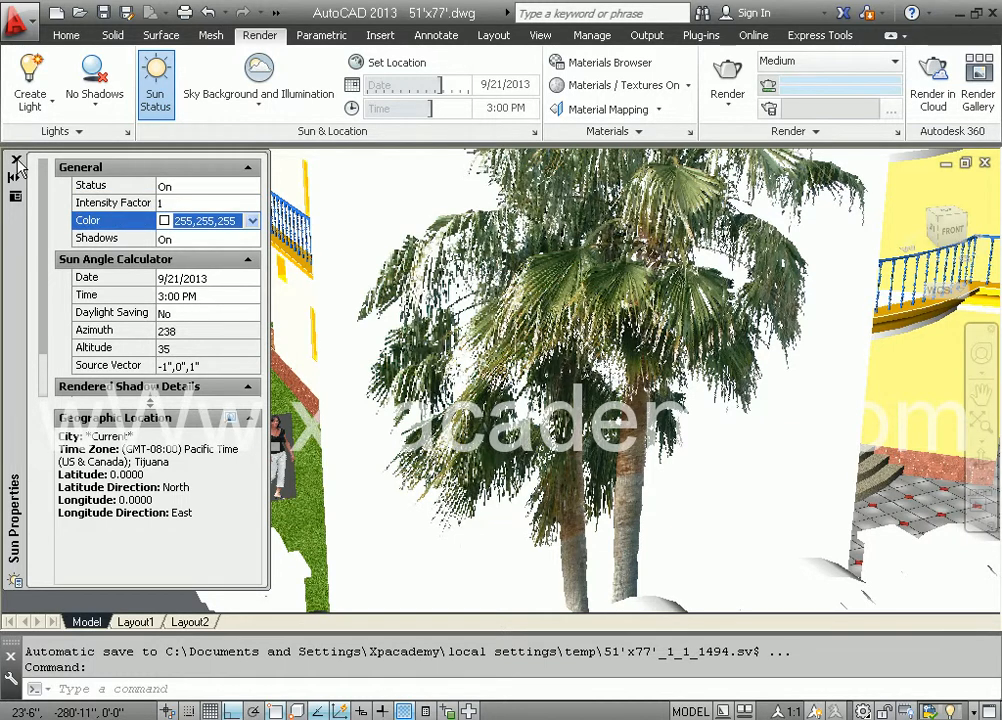
left_click(17, 161)
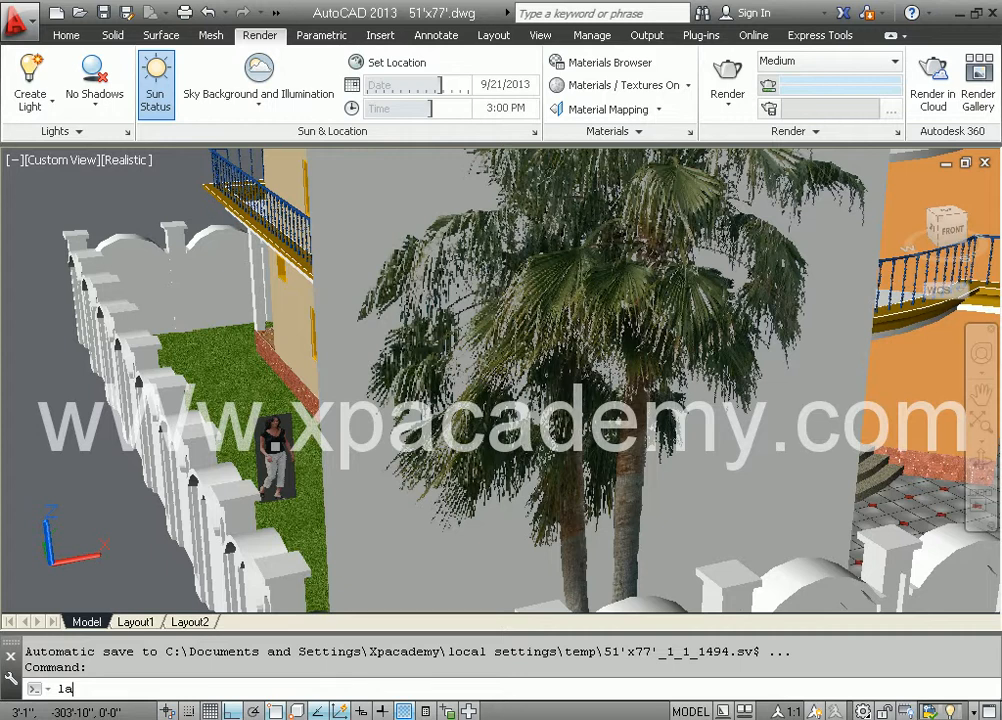
- Turn off the window, wall, roof, railing and other layers
key("Return")
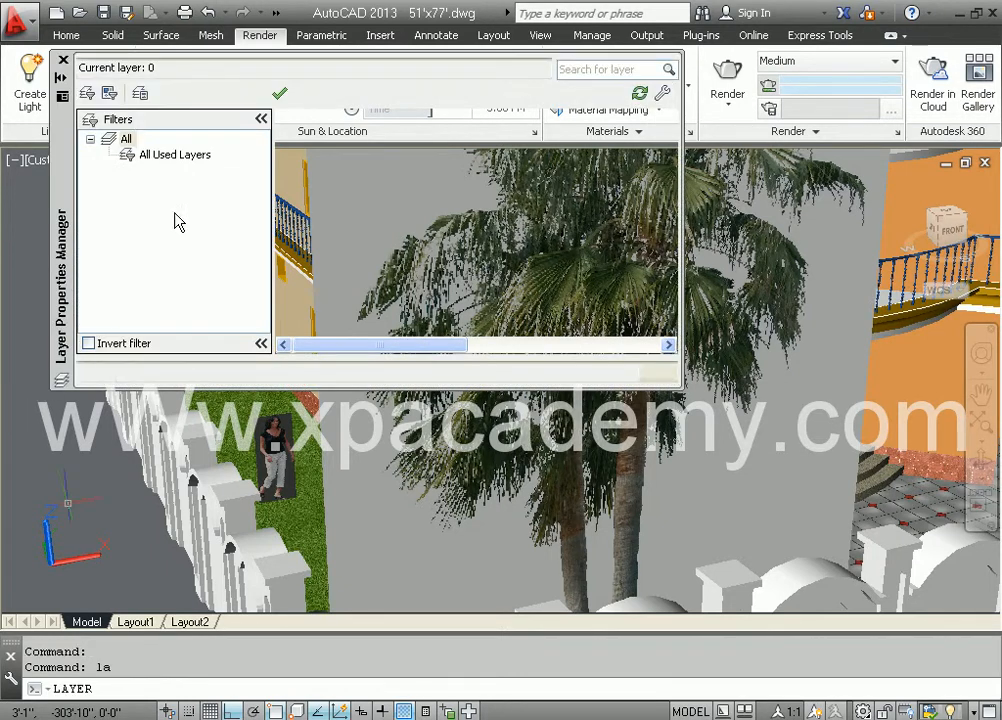
left_click_drag(670, 187, 671, 351)
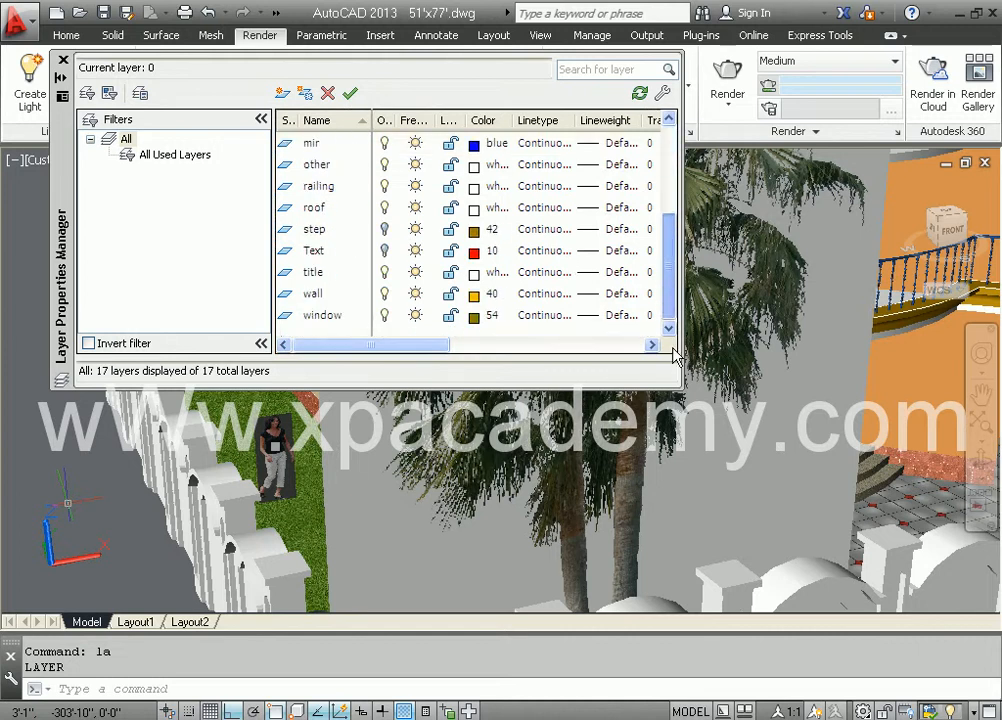
left_click(384, 315)
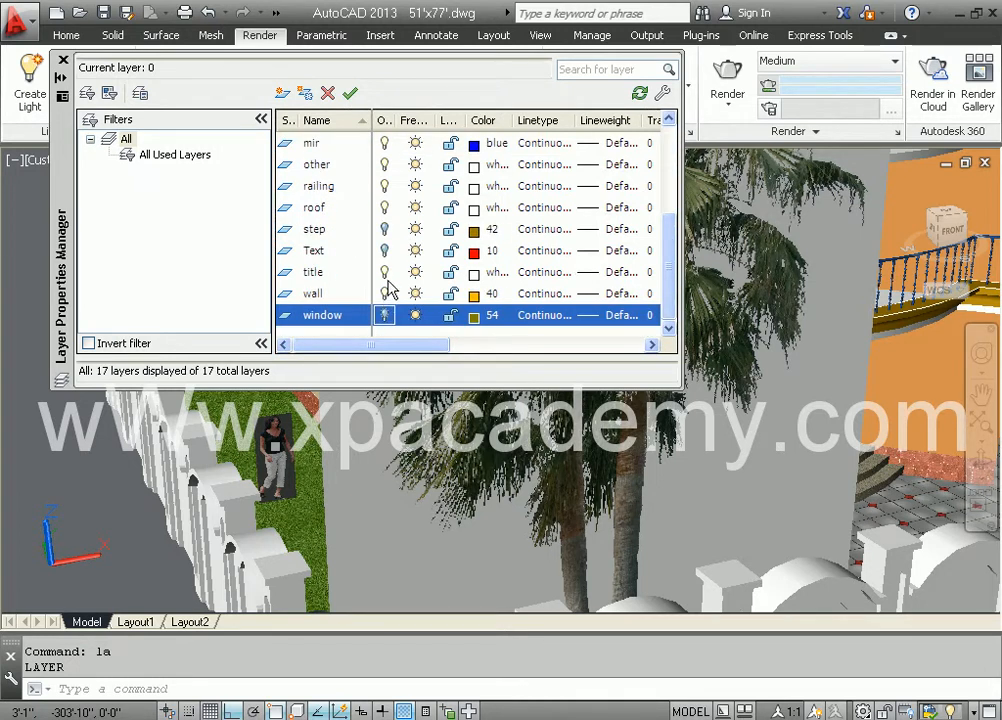
left_click(384, 293)
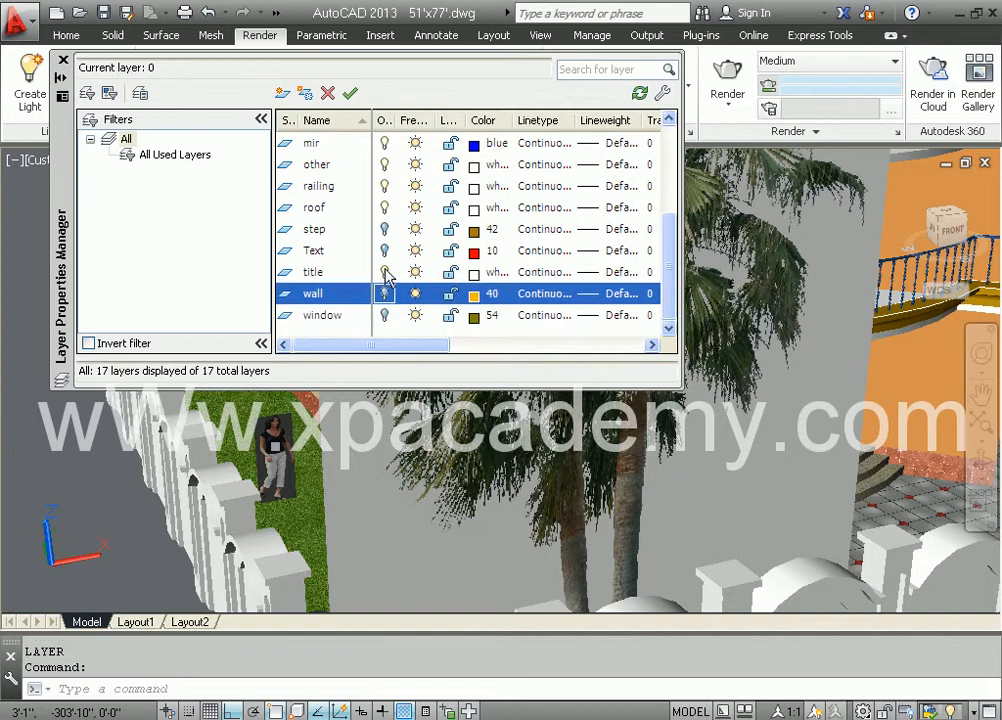
left_click(385, 207)
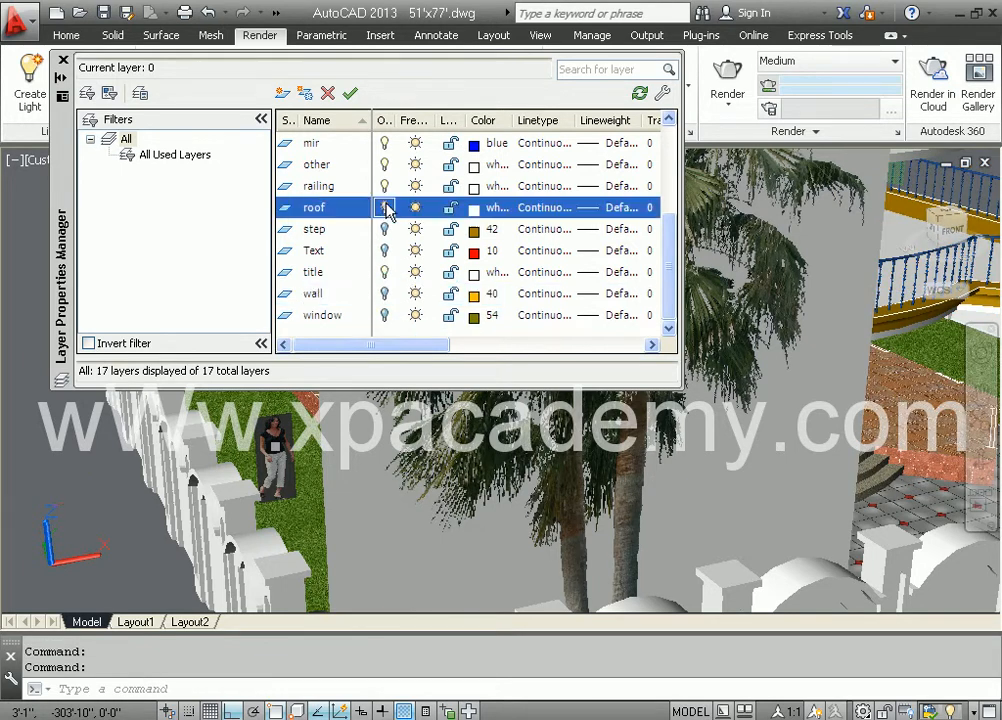
left_click(384, 165)
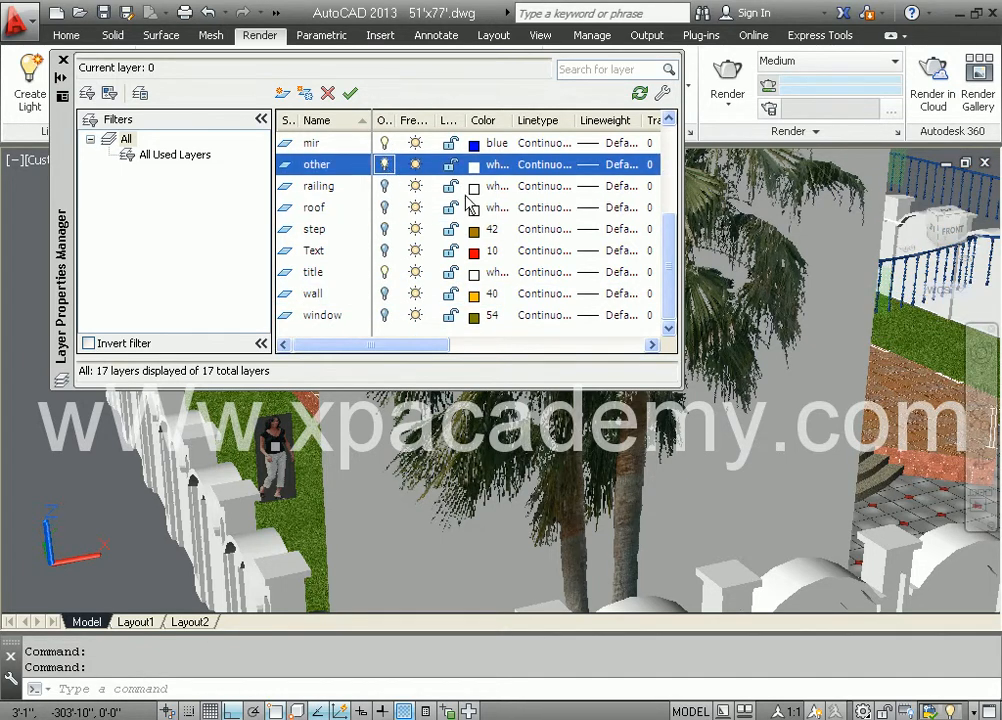
- Turn off the mir, main Gate, floor, Defpoints, Boundary and 2d window layers
scroll(666, 273, "up", 2)
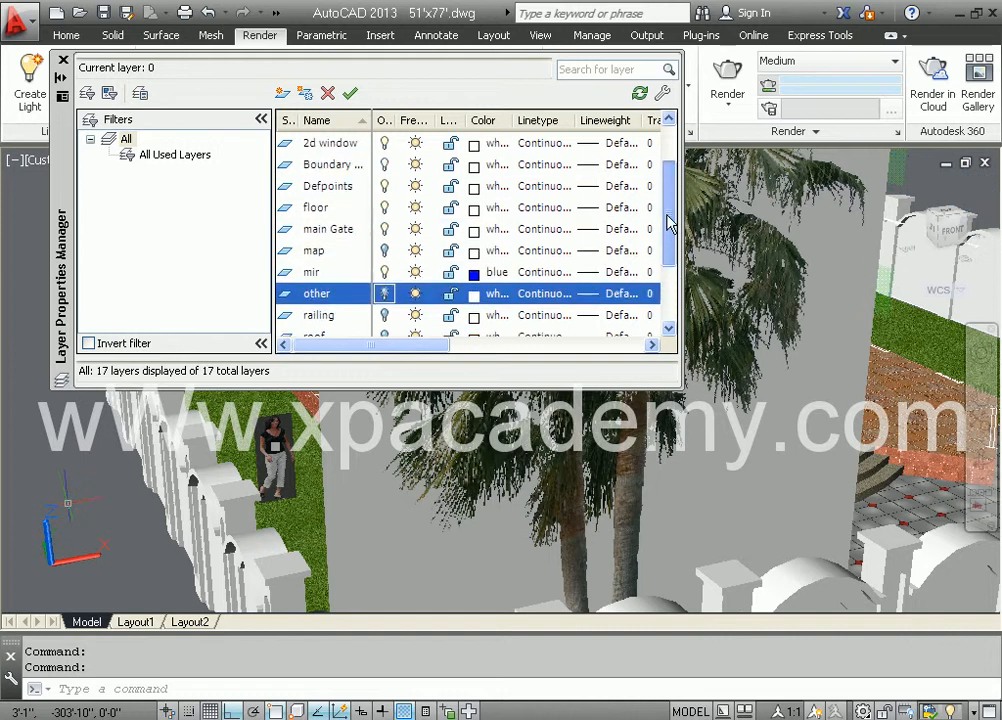
left_click(384, 272)
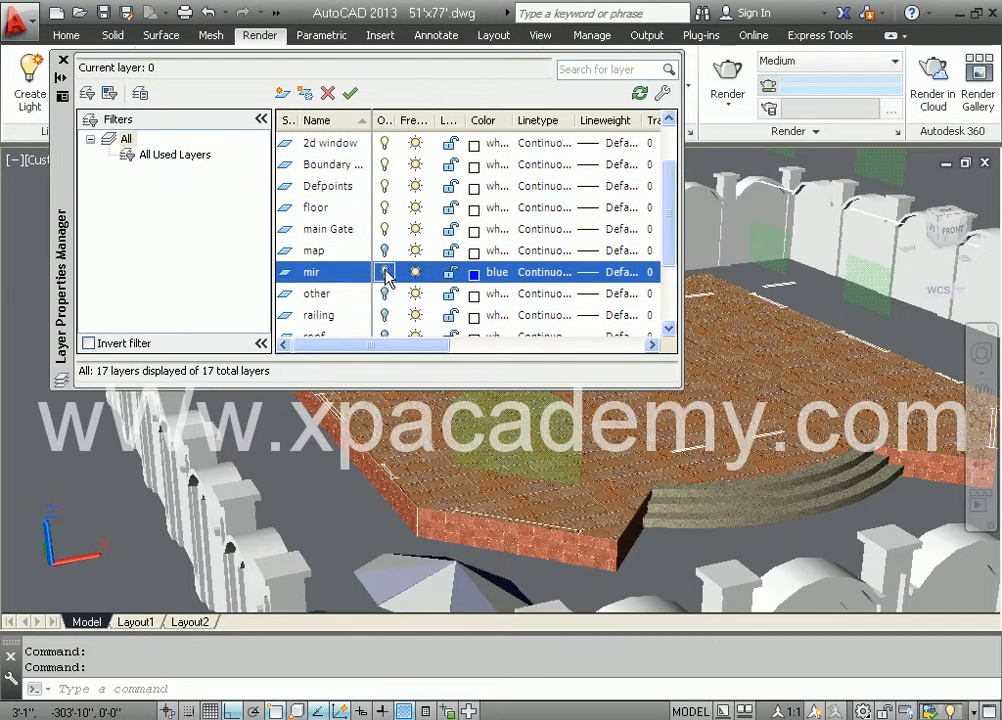
left_click(385, 230)
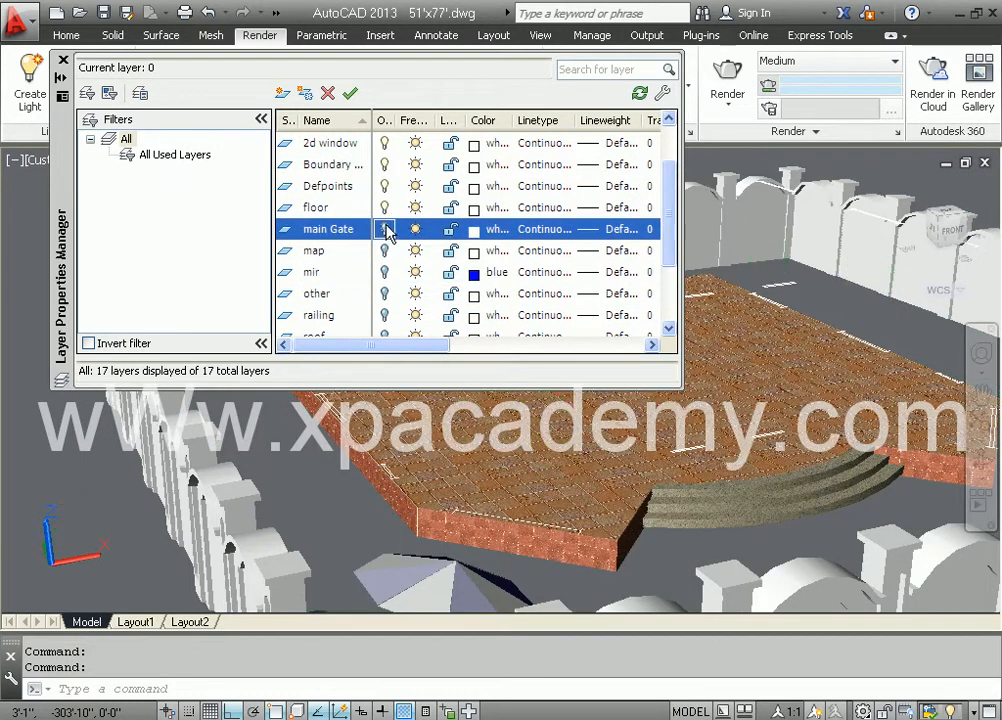
left_click(385, 207)
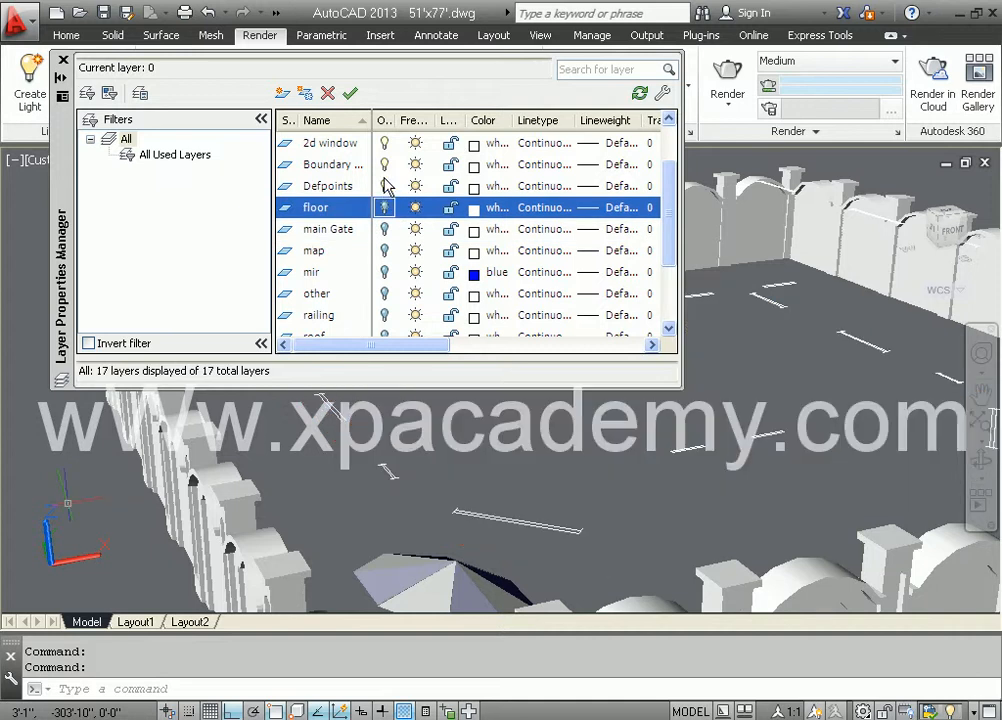
left_click(385, 186)
left_click(385, 164)
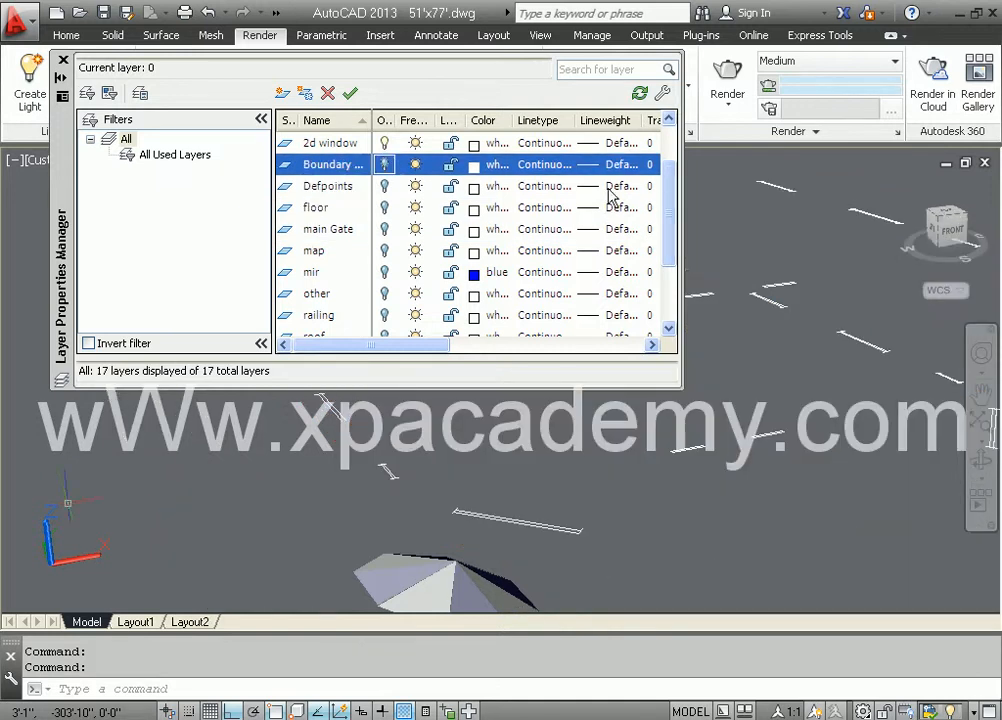
left_click_drag(668, 215, 663, 174)
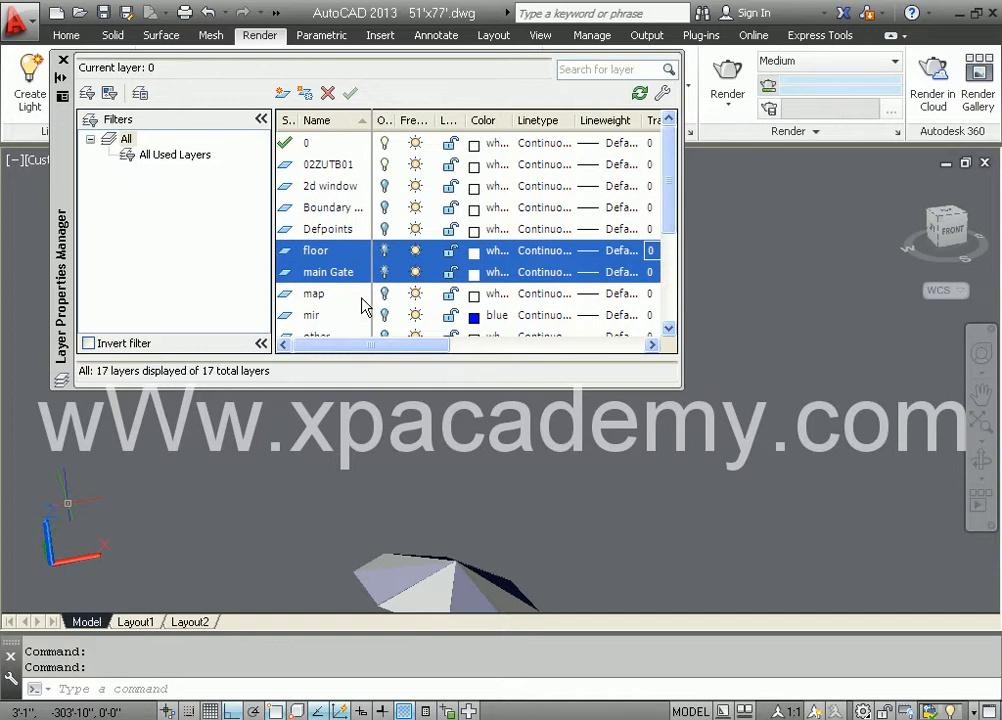
- Turn on the map layer and turn off the 02ZUTB01 layer, leaving only the floor plan lines to work on
left_click(384, 293)
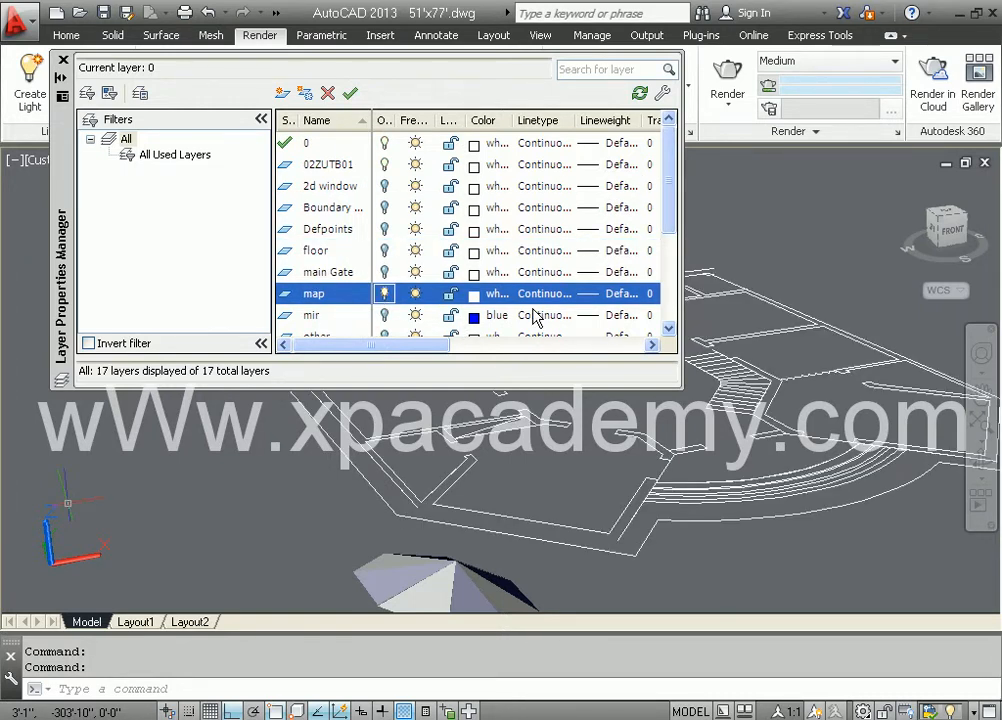
left_click(384, 164)
left_click_drag(669, 172, 669, 322)
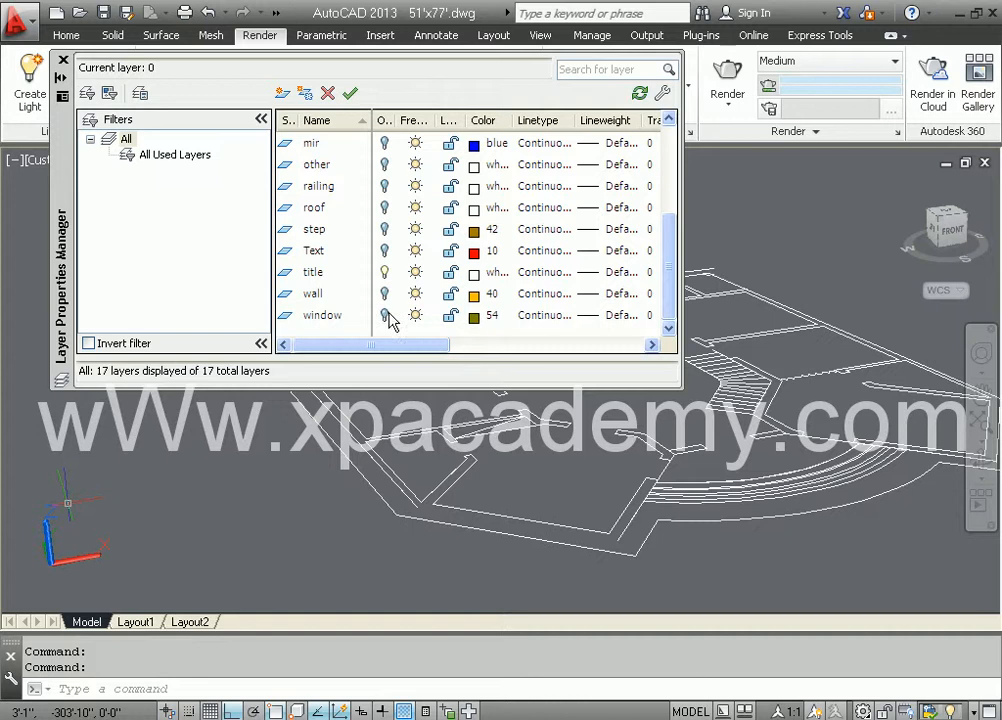
left_click(62, 59)
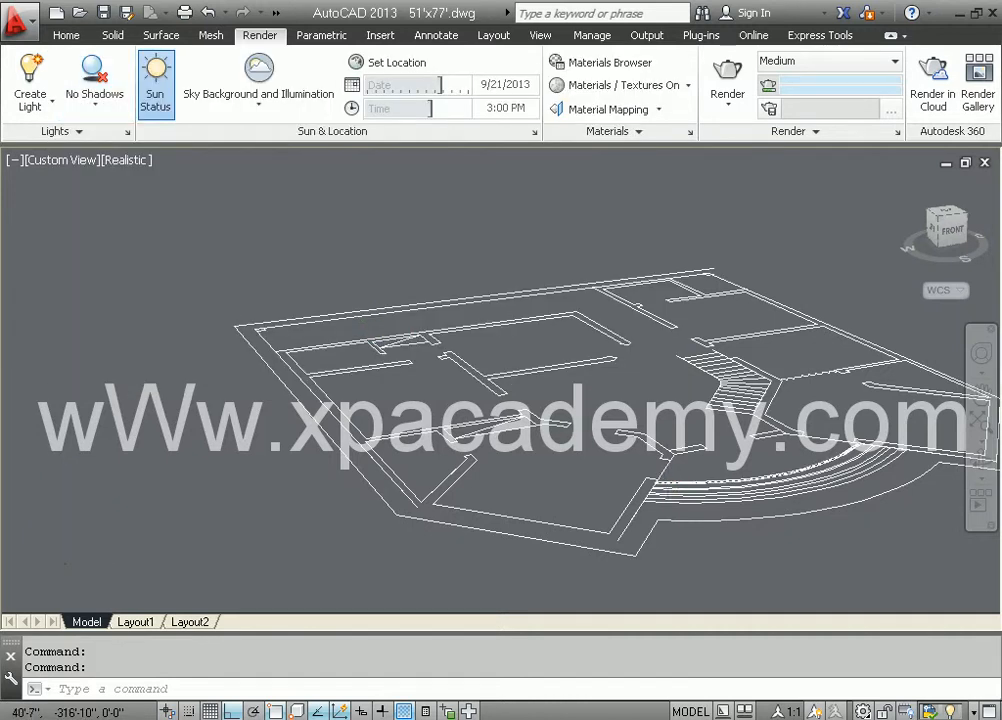
- Display the floor plan in 2D Wireframe from the Top view
scroll(668, 481, "down", 2)
middle_click_drag(602, 466, 501, 481)
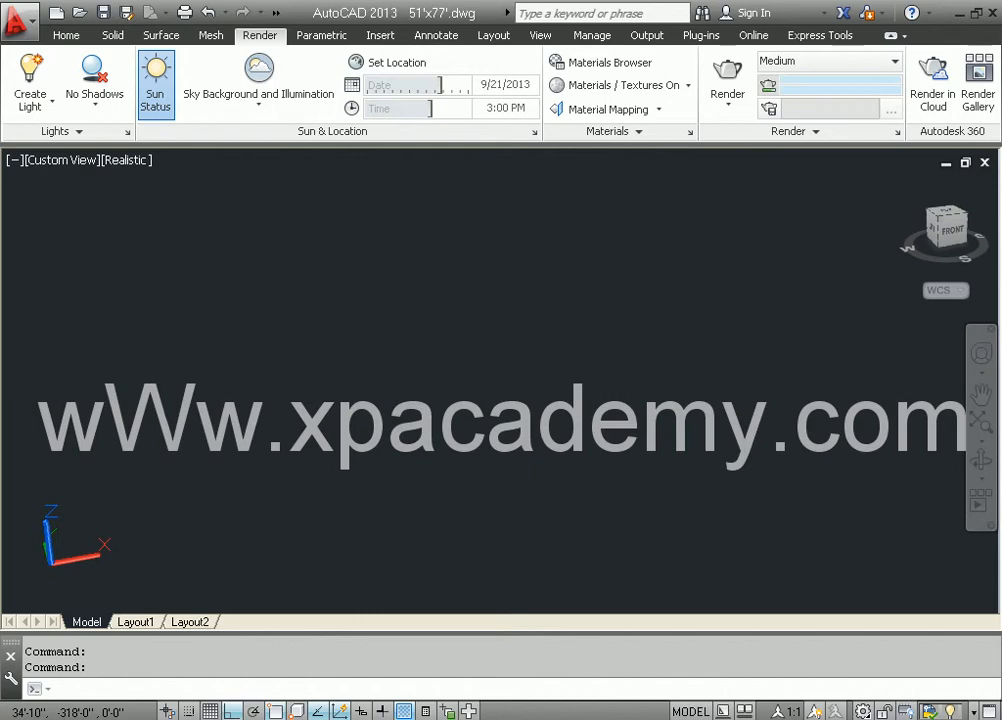
left_click(129, 166)
left_click(392, 246)
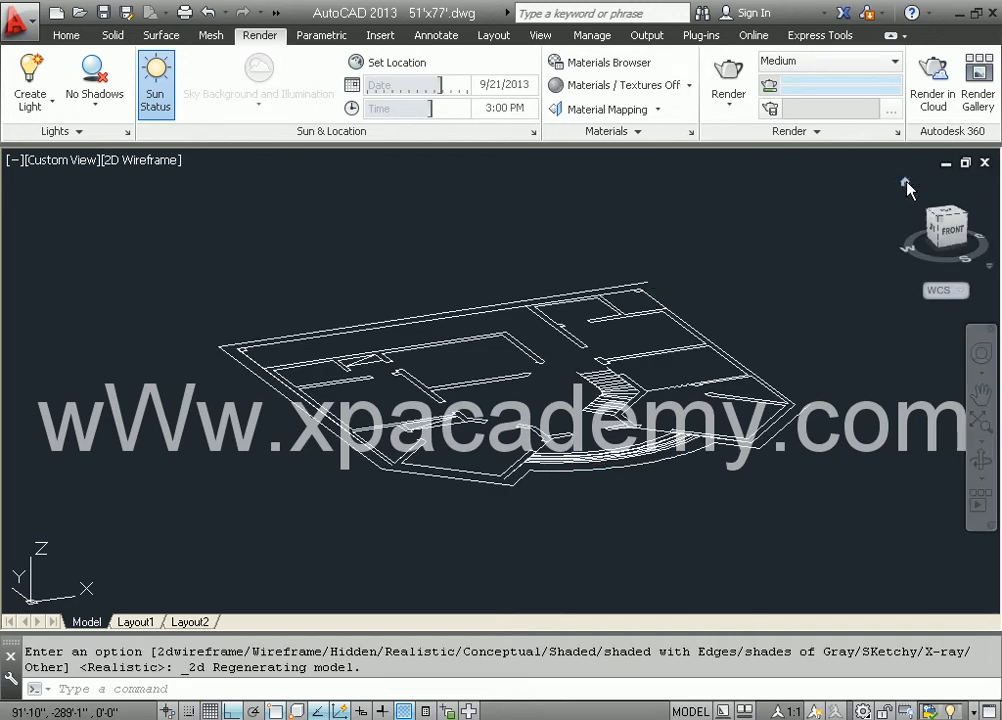
left_click(928, 222)
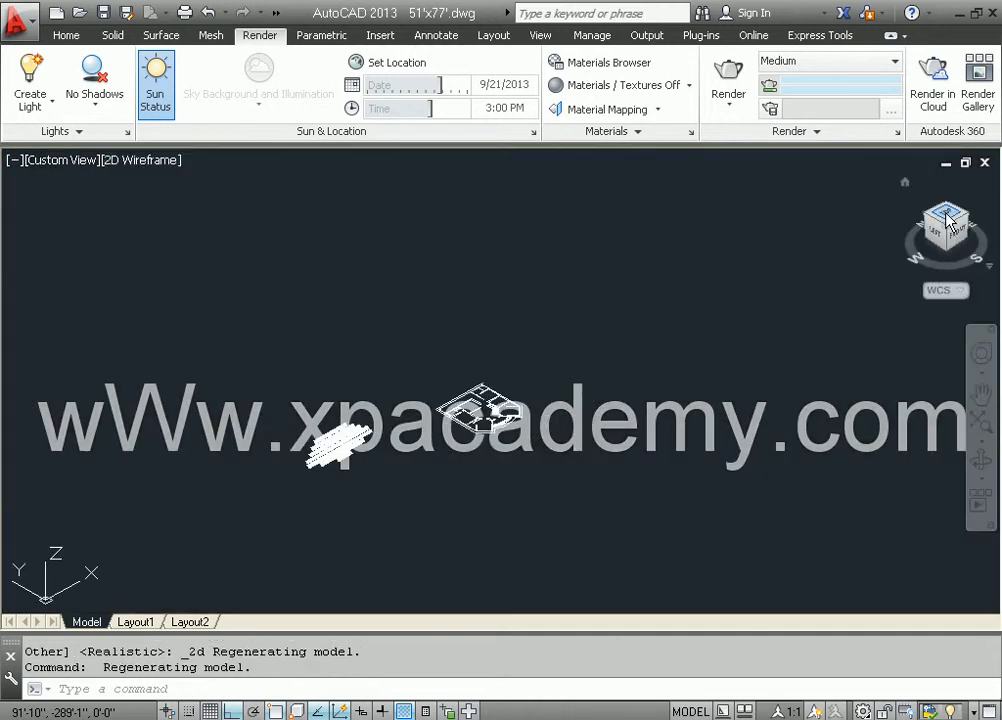
left_click(947, 220)
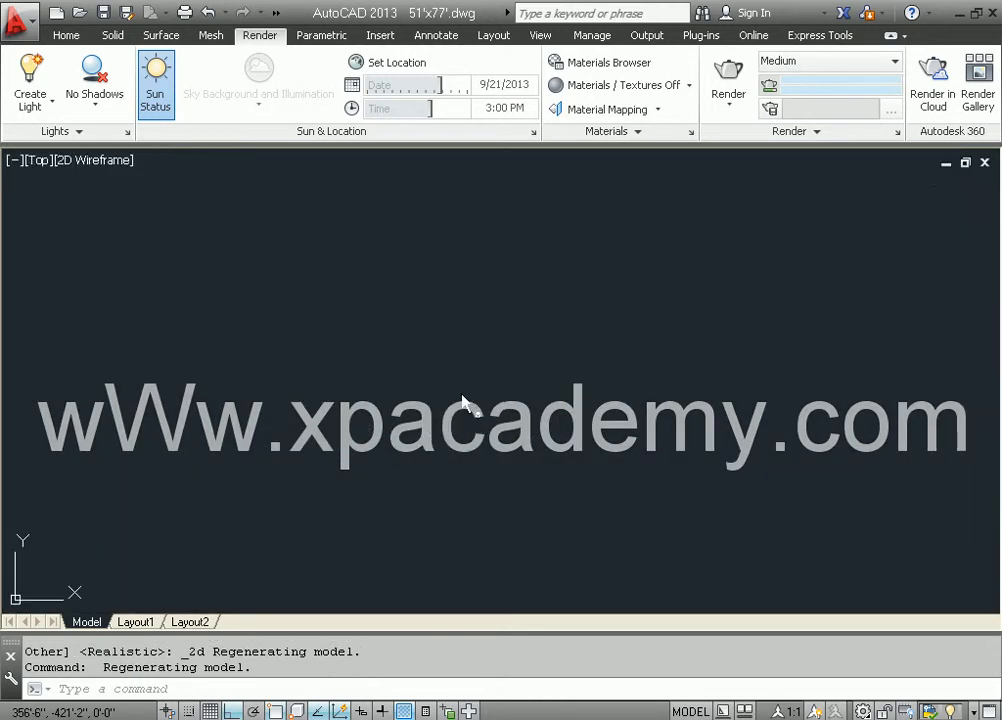
scroll(464, 389, "up", 8)
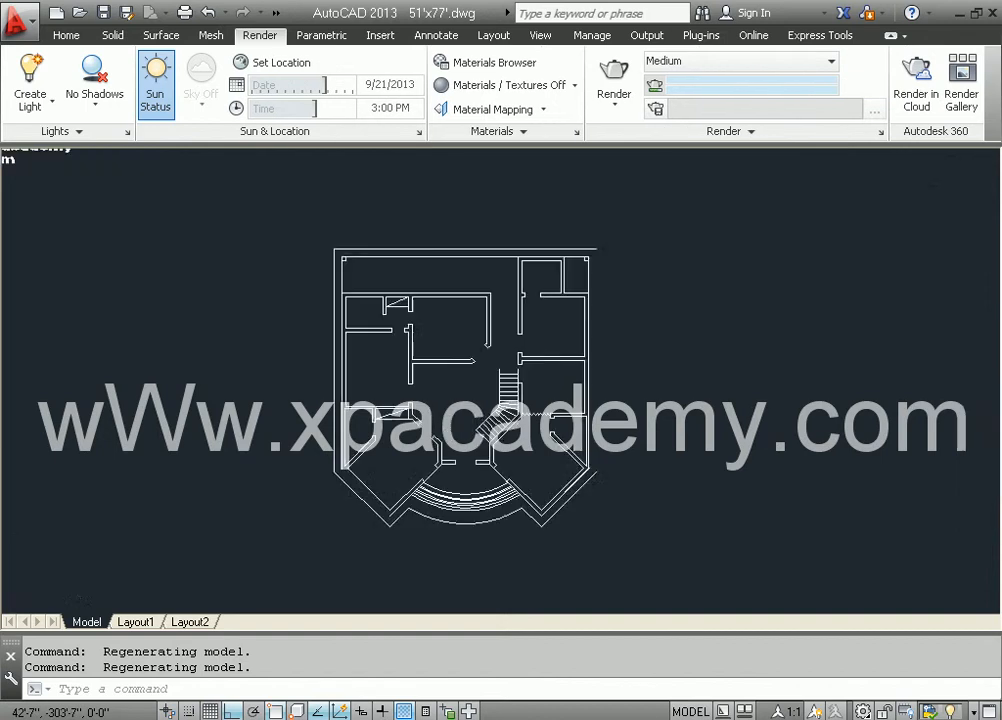
scroll(464, 389, "down", 2)
scroll(462, 390, "down", 2)
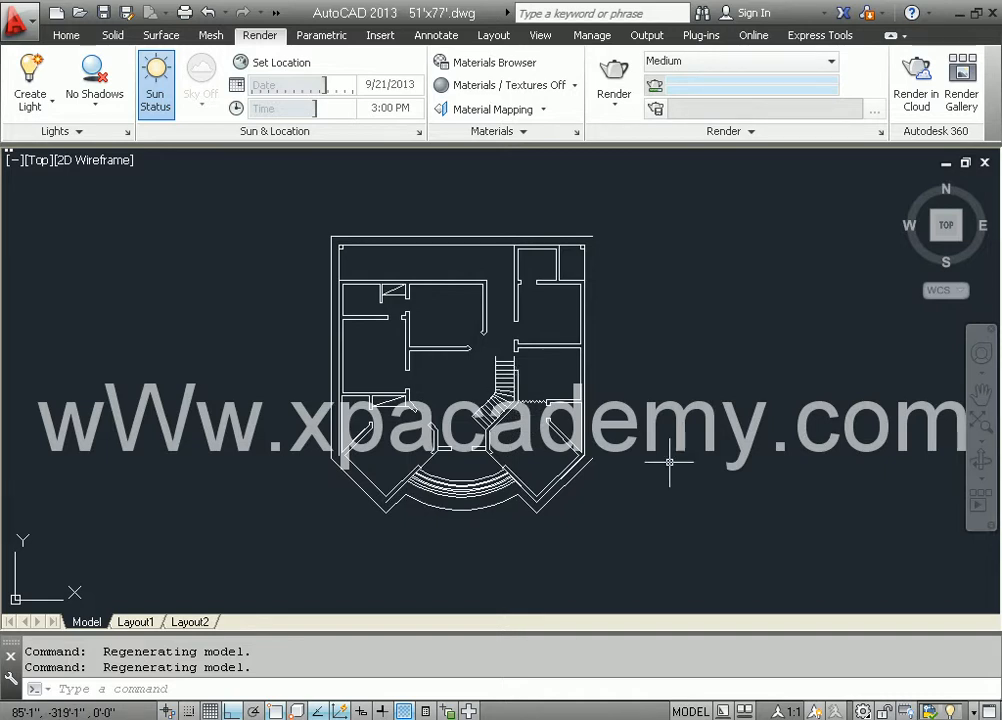
- Offset the floor plan's west and north outer lines outward by 6'
type("o")
key("Return")
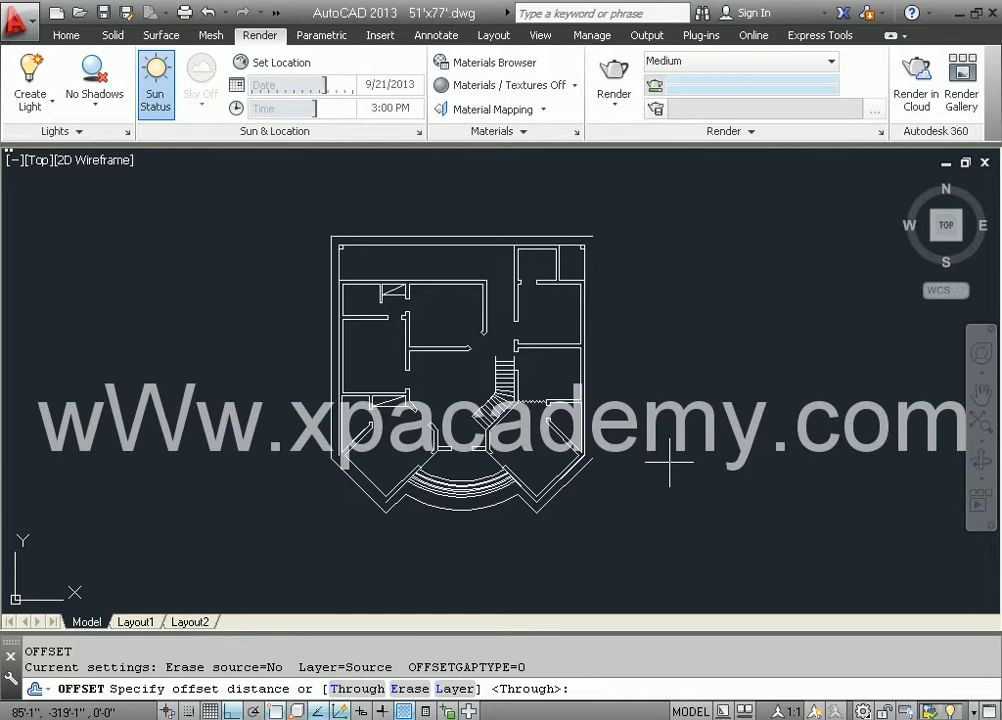
key("Return")
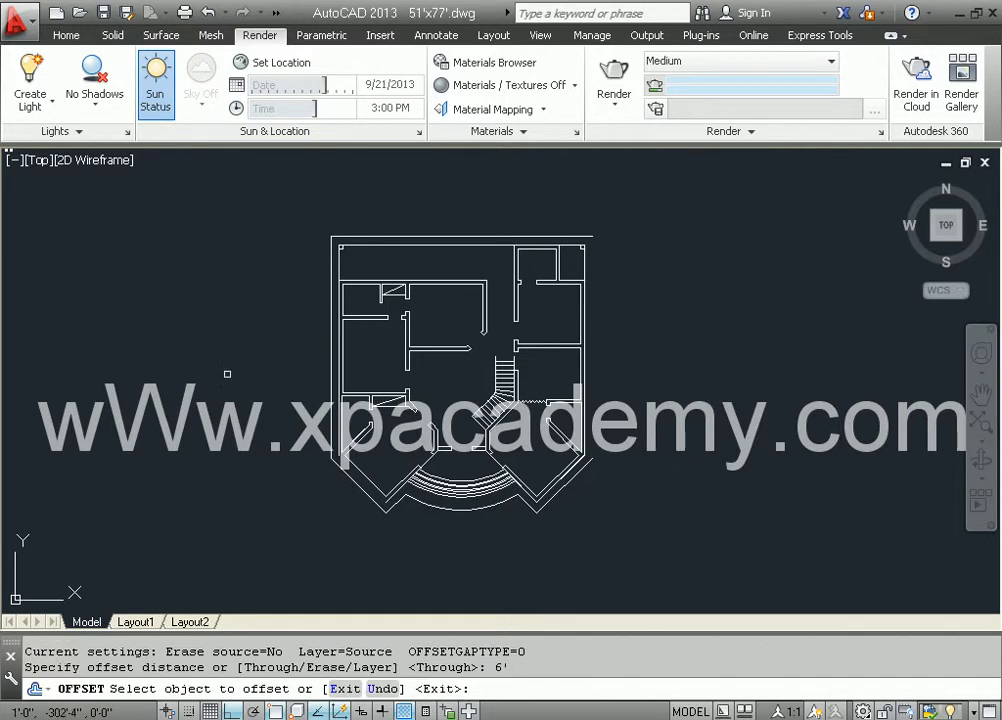
left_click(331, 362)
left_click(204, 287)
left_click(416, 237)
left_click(418, 195)
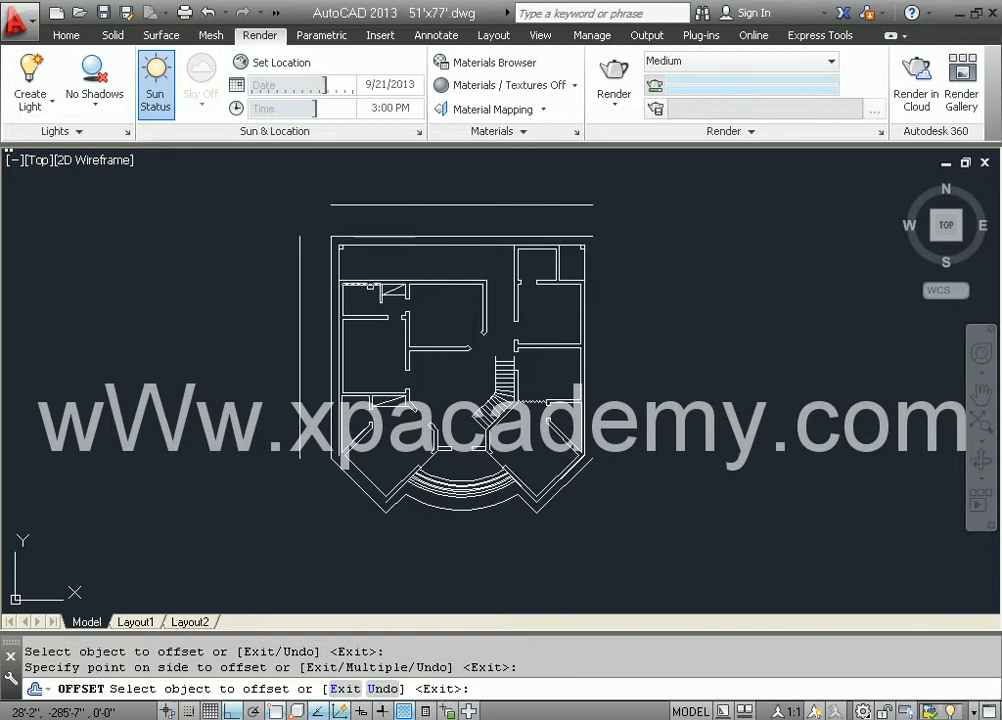
- Offset the front outer arc and the two outer diagonal lines beside it outward by 6'
left_click(450, 507)
left_click(458, 585)
left_click(378, 500)
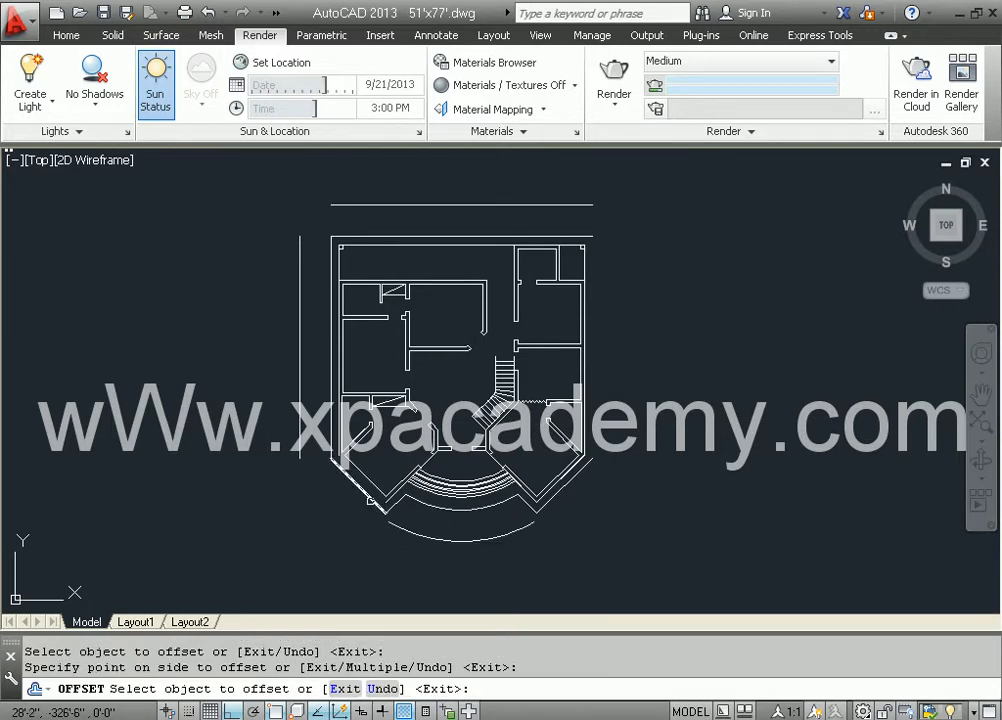
left_click(335, 515)
left_click(556, 493)
left_click(633, 532)
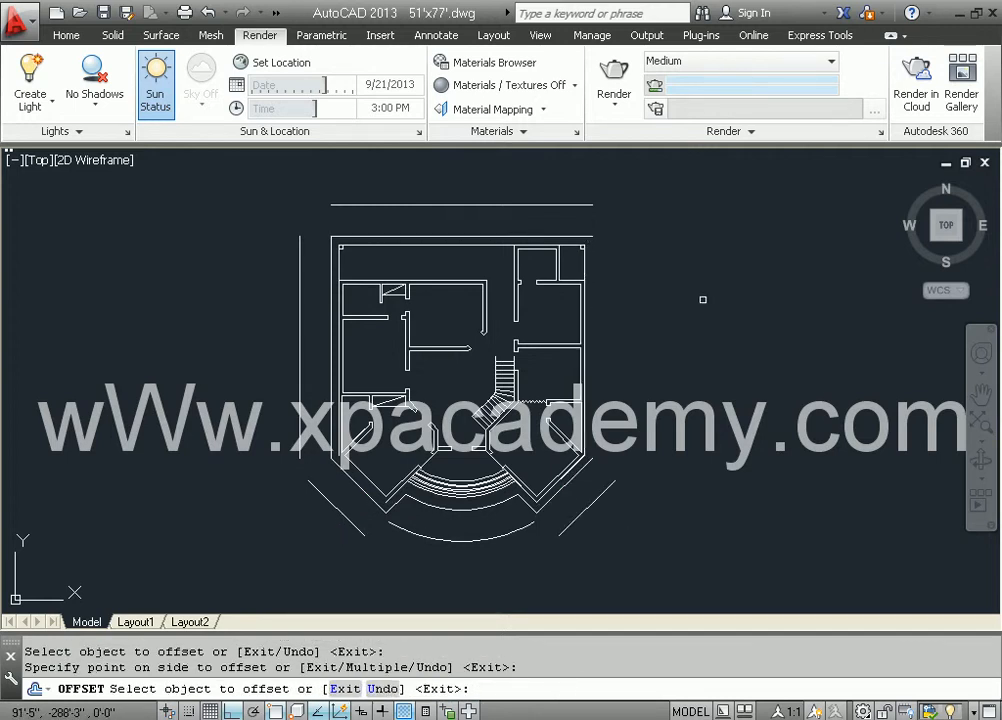
- Offset the floor plan's east outer line outward by 6'
left_click(588, 320)
left_click(710, 361)
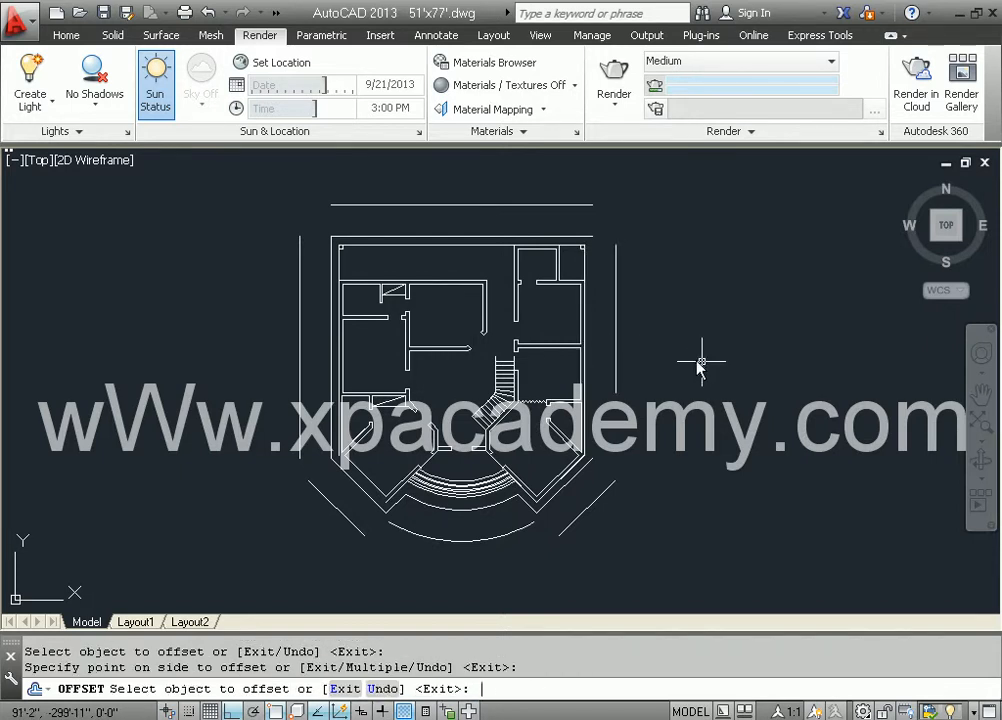
key("Escape")
type("o")
key("Return")
type("18")
key("Return")
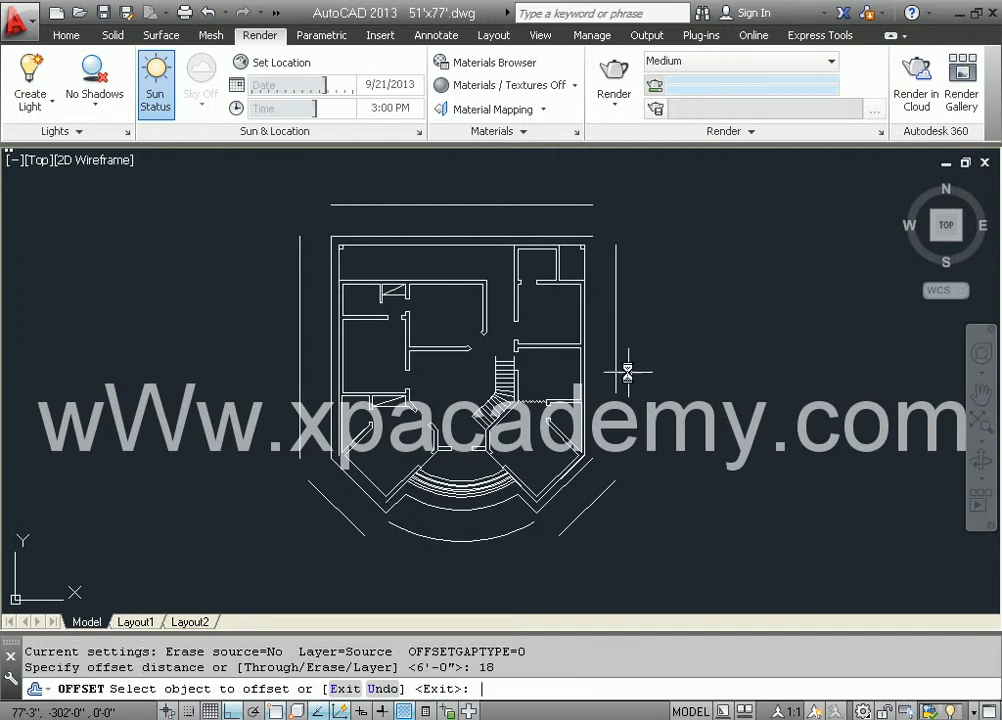
key("Return")
key("Return")
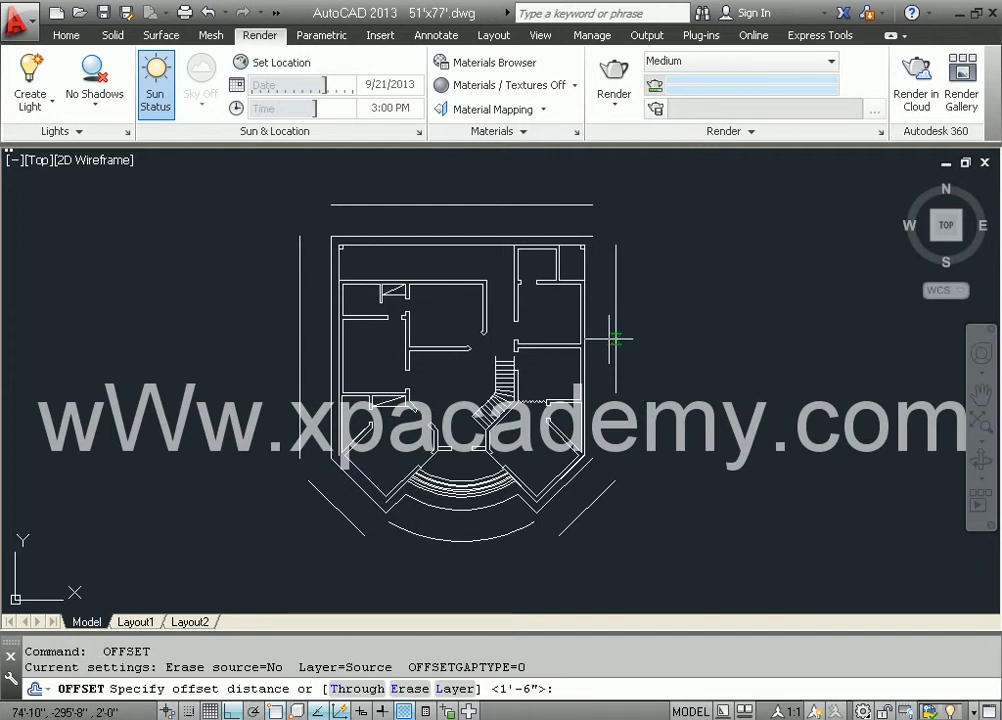
key("Escape")
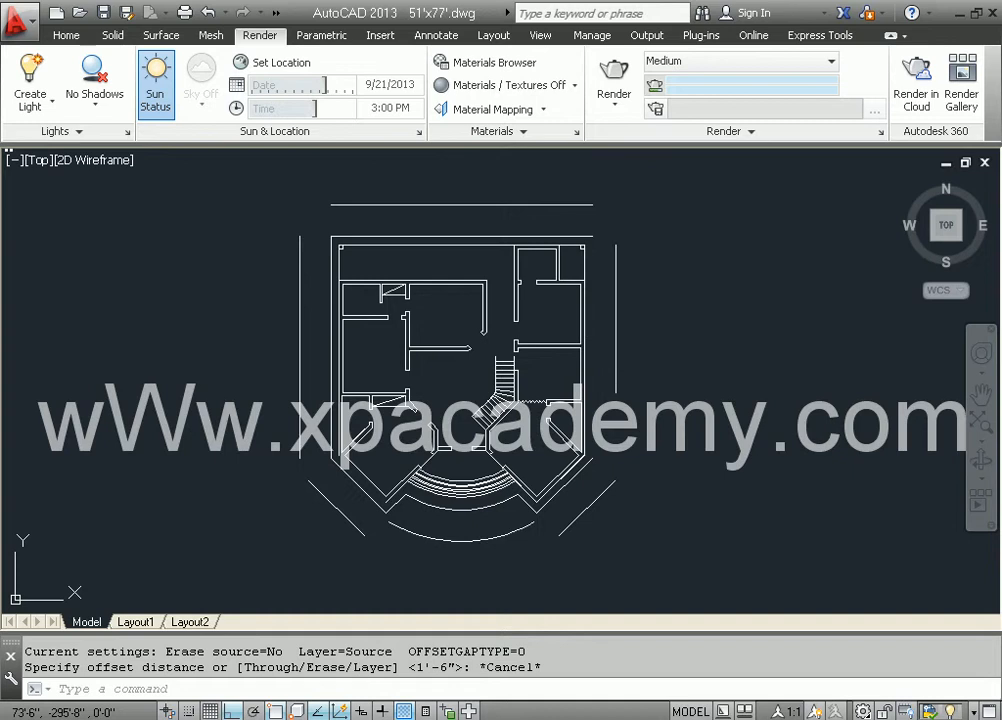
- Offset the outer east line outward by a further 18" and delete the inner line it was offset from
type("o")
key("Return")
type("18")
key("Return")
left_click(614, 338)
left_click(632, 336)
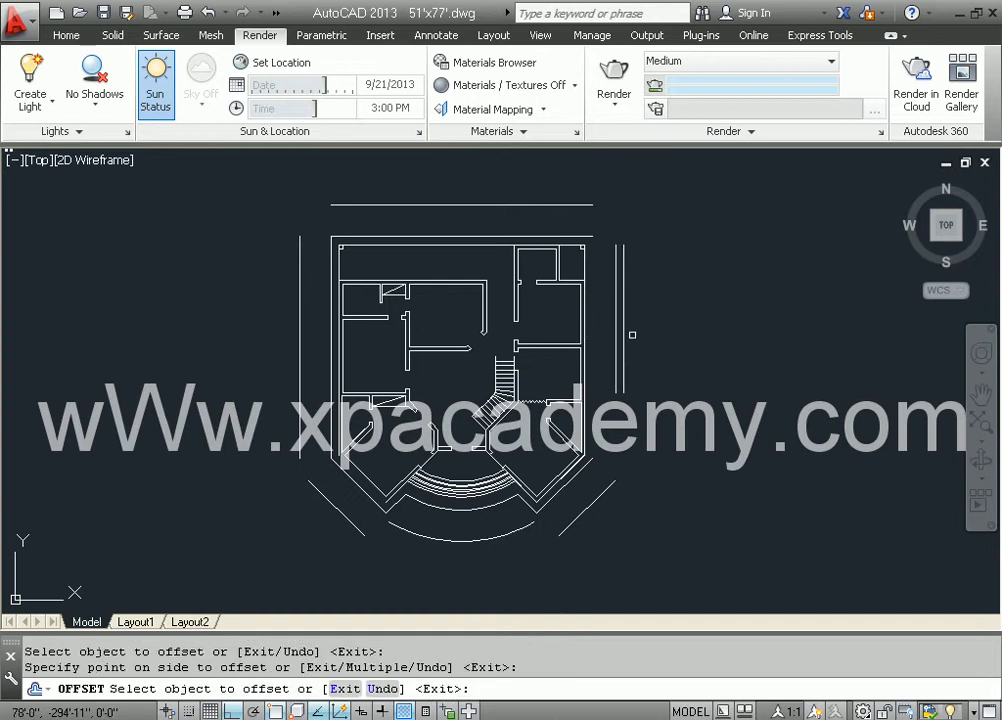
key("Escape")
left_click(616, 338)
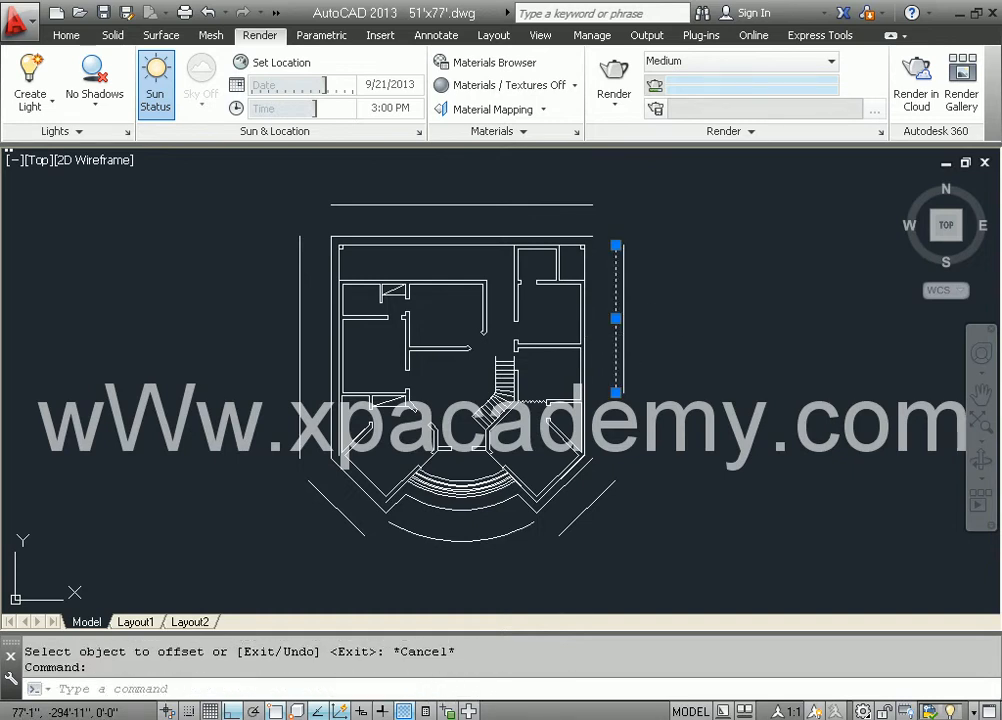
key("Delete")
- Fillet the offset outline's straight lines into sharp corners at the southeast, northeast, northwest and southwest
type("f")
key("Return")
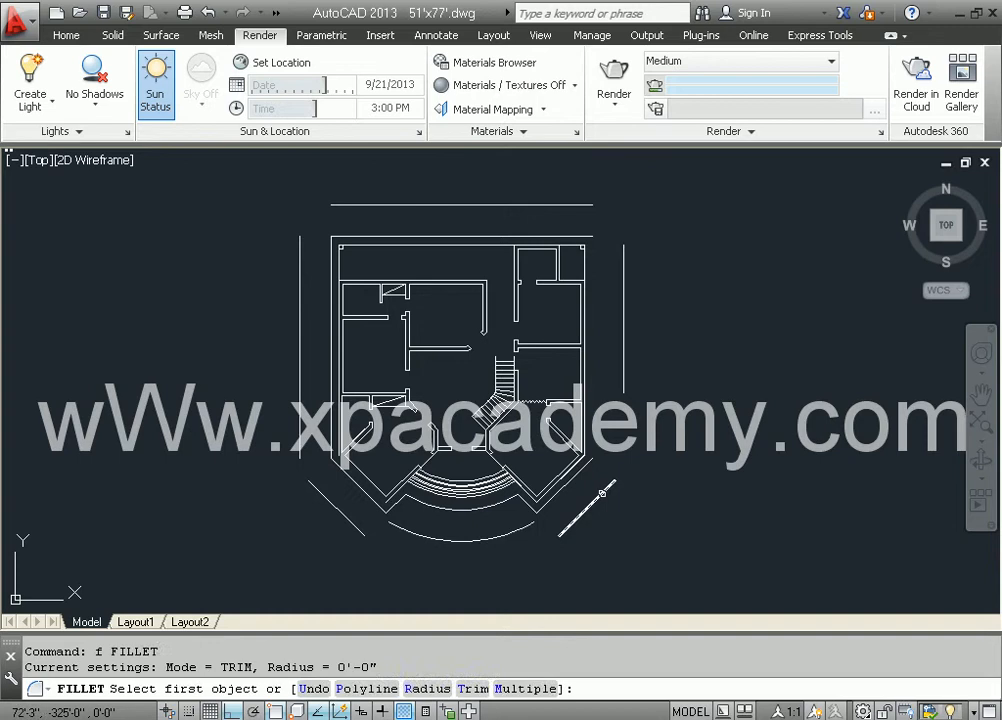
left_click(600, 495)
left_click(625, 372)
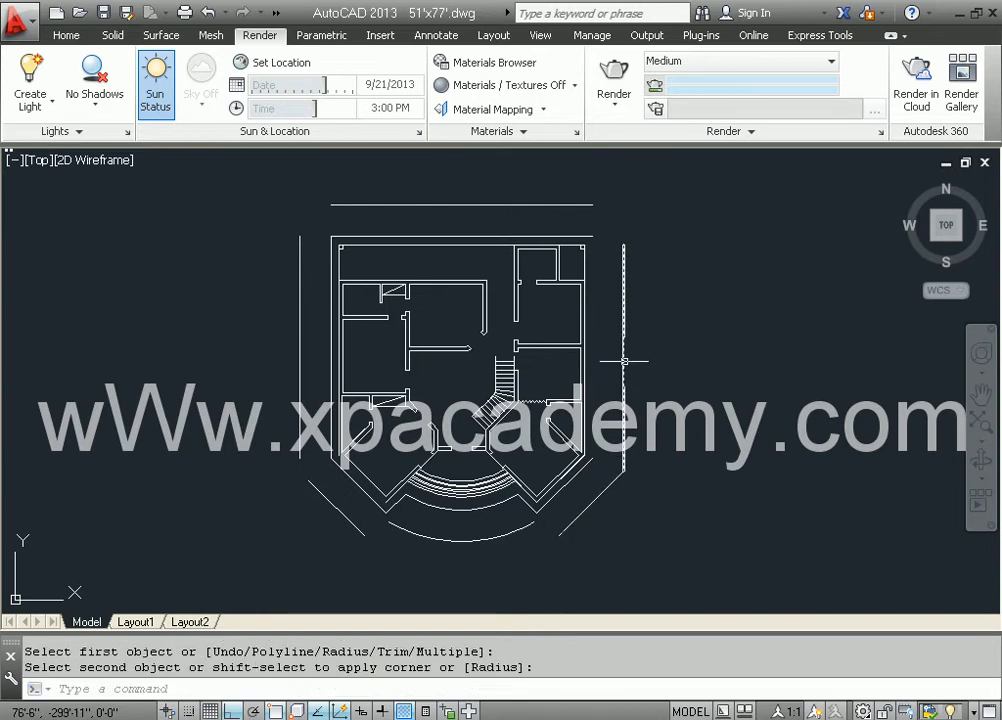
key("Return")
left_click(623, 355)
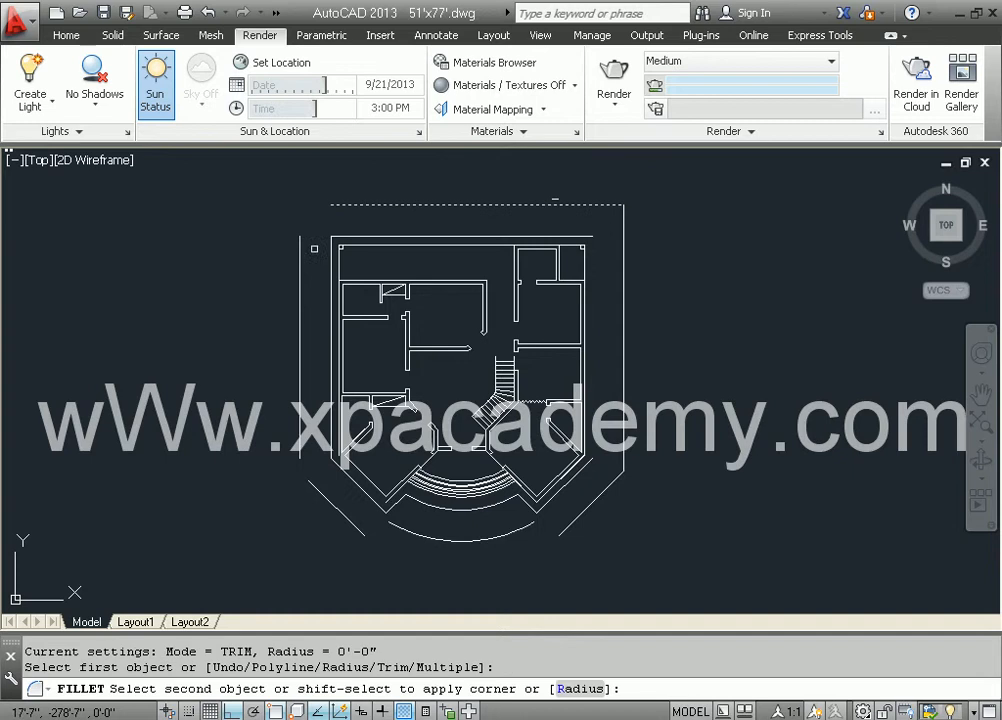
left_click(300, 272)
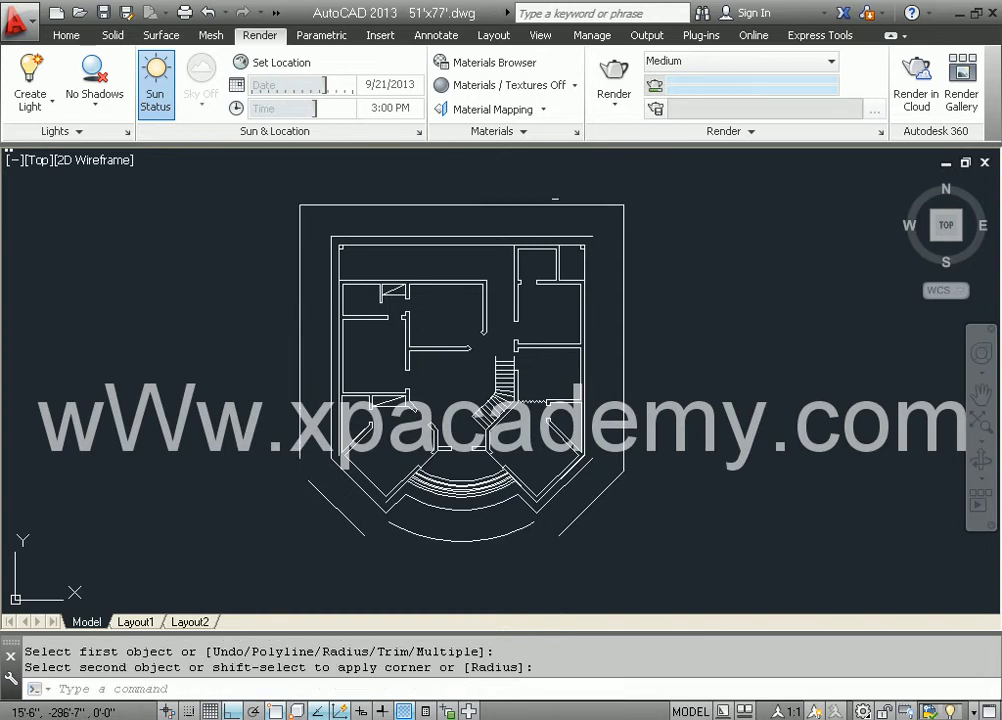
key("Return")
left_click(325, 497)
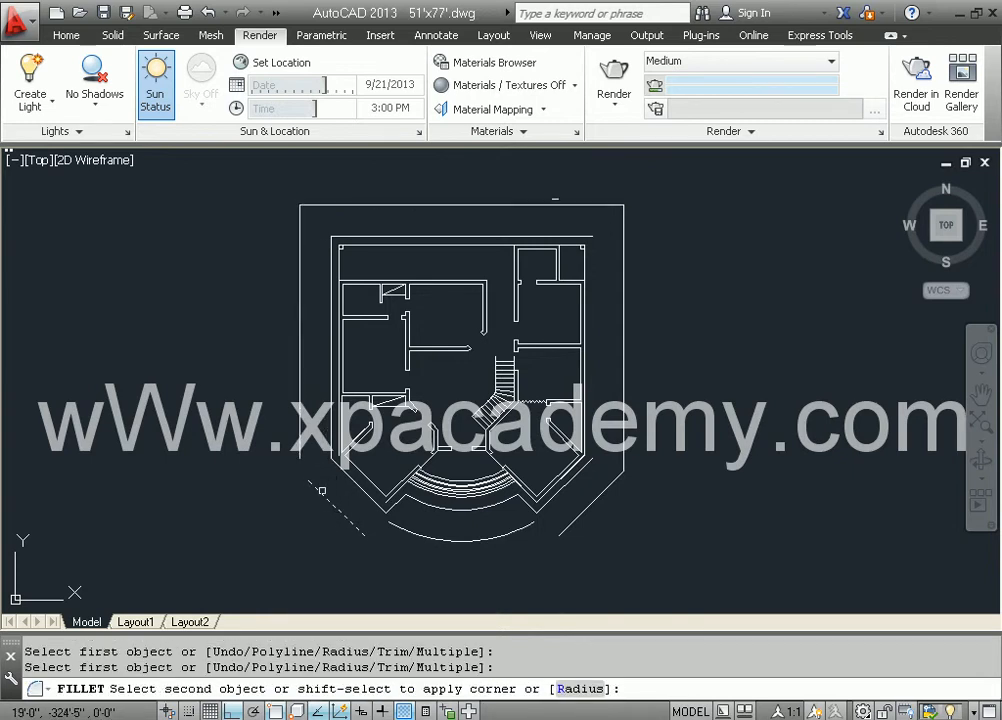
left_click(300, 415)
- Try to fillet the offset front arc with the adjoining outline line
key("Return")
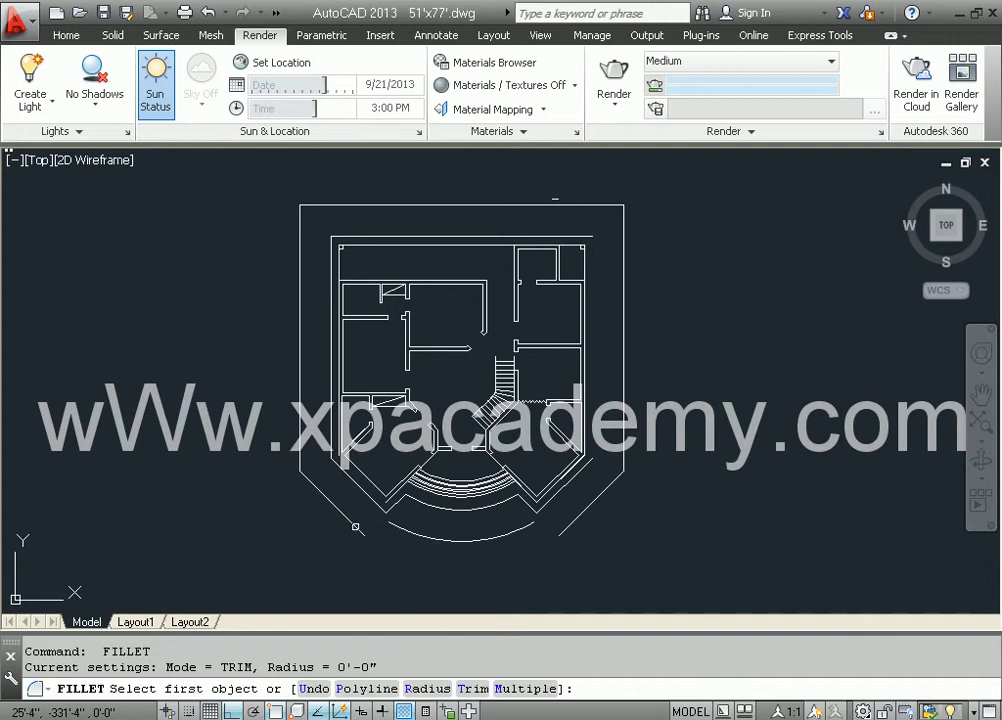
left_click(400, 527)
left_click(420, 537)
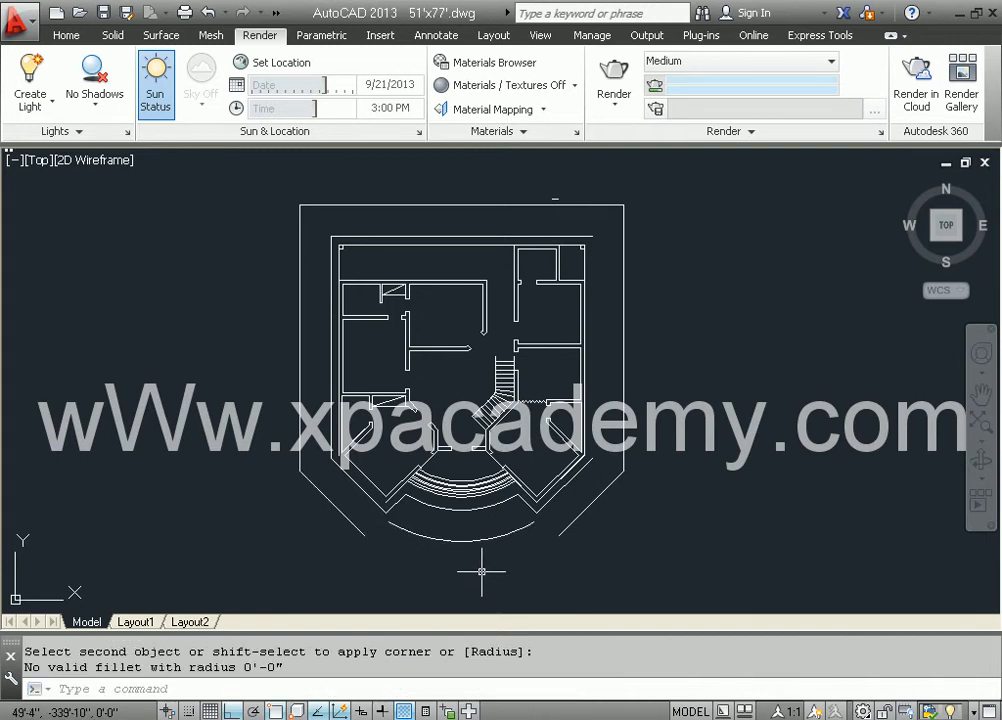
- Draw a three-point arc joining the lower ends of the two outer diagonals and delete the offset front arc inside it
type("a")
key("Return")
left_click(362, 533)
left_click(462, 574)
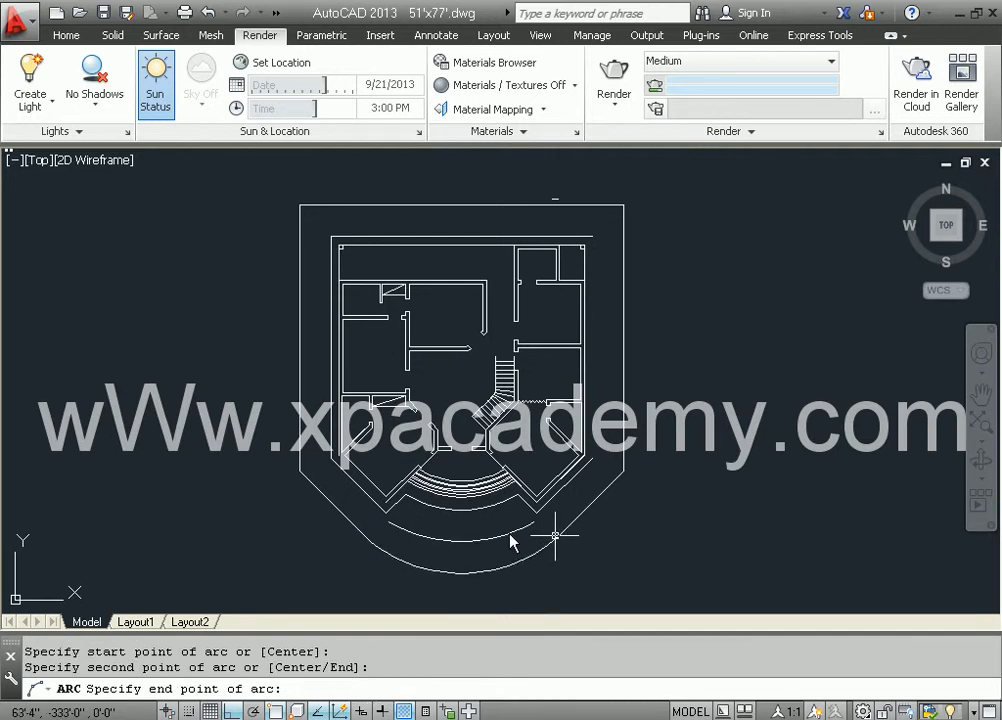
left_click(557, 536)
left_click(482, 543)
left_click(459, 544)
key("Delete")
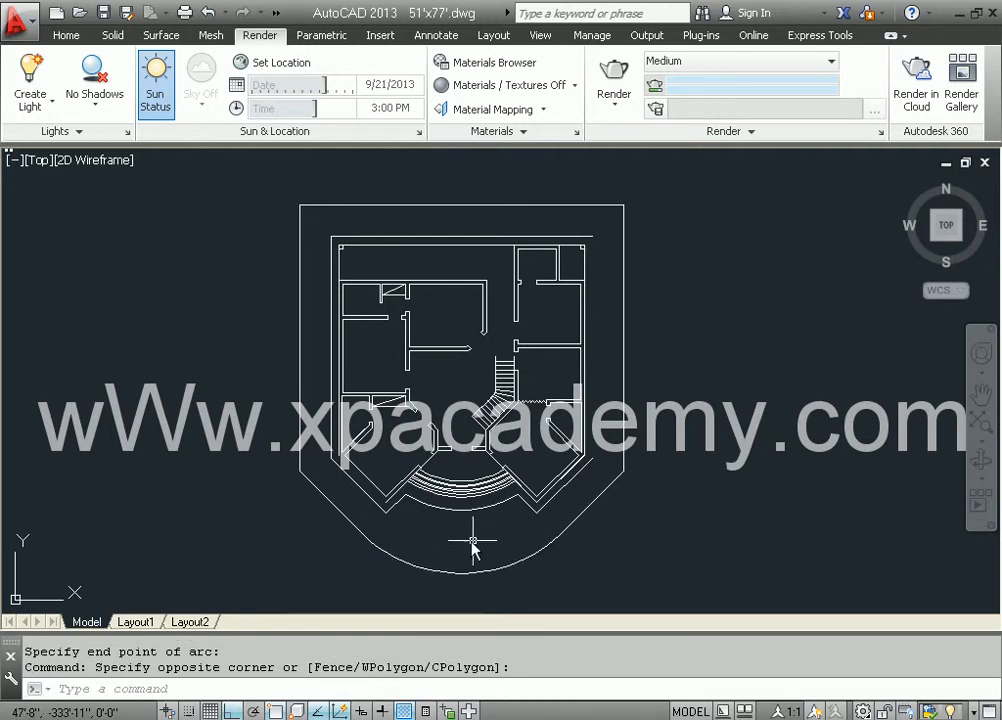
- Copy the closed outer outline and the plan's west outer line straight down to the empty area south of the floor plan
scroll(474, 527, "down", 2)
middle_click_drag(474, 527, 436, 502)
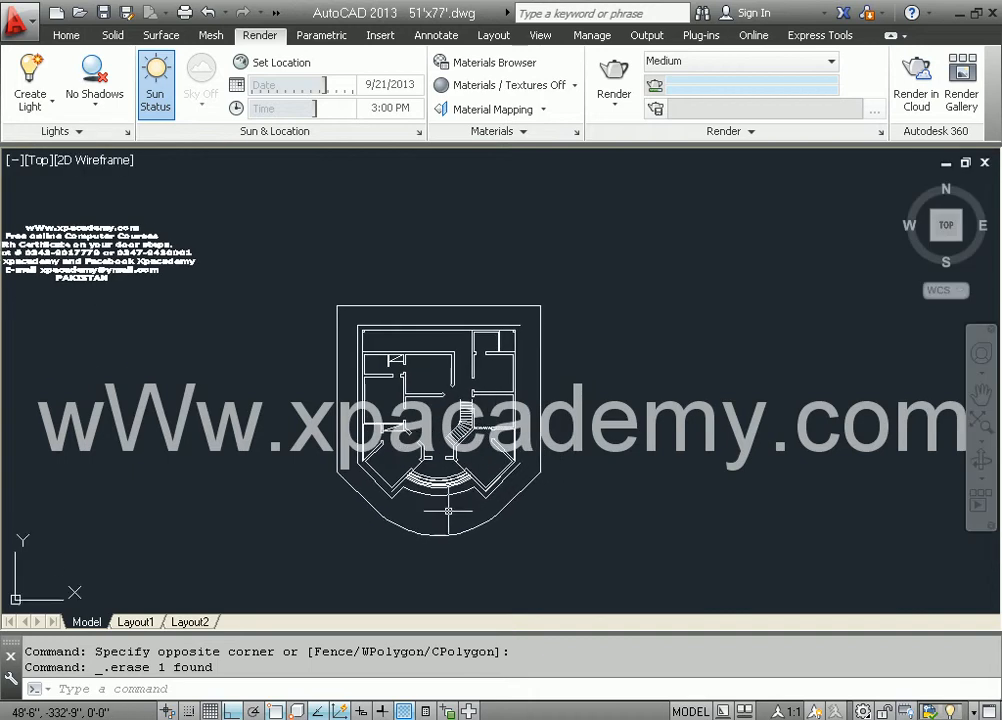
type("co")
key("Return")
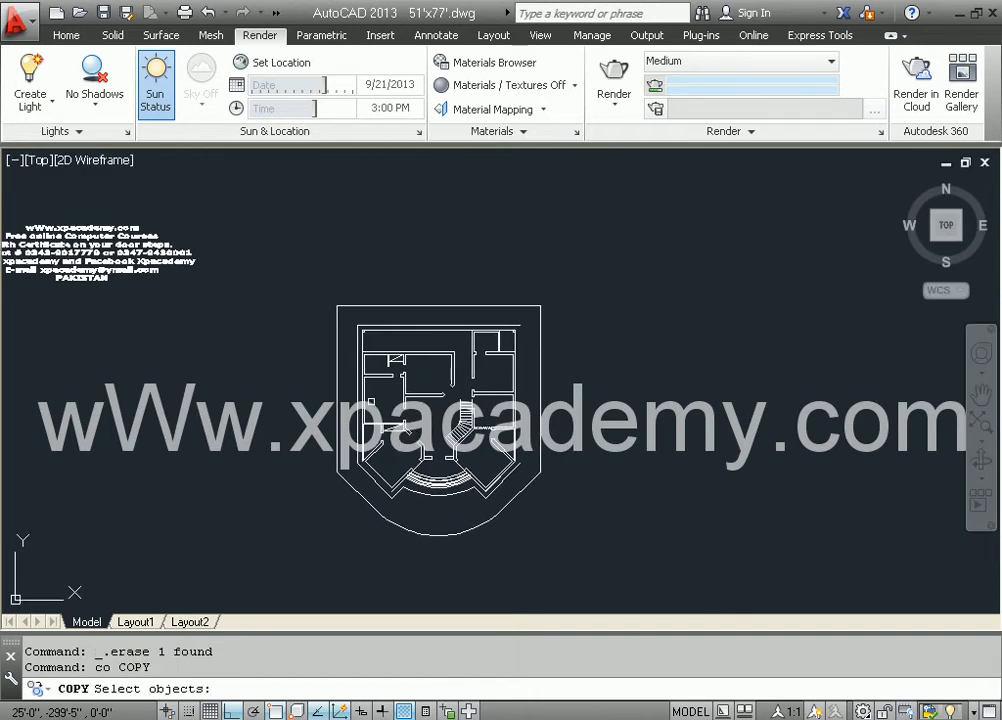
left_click(356, 341)
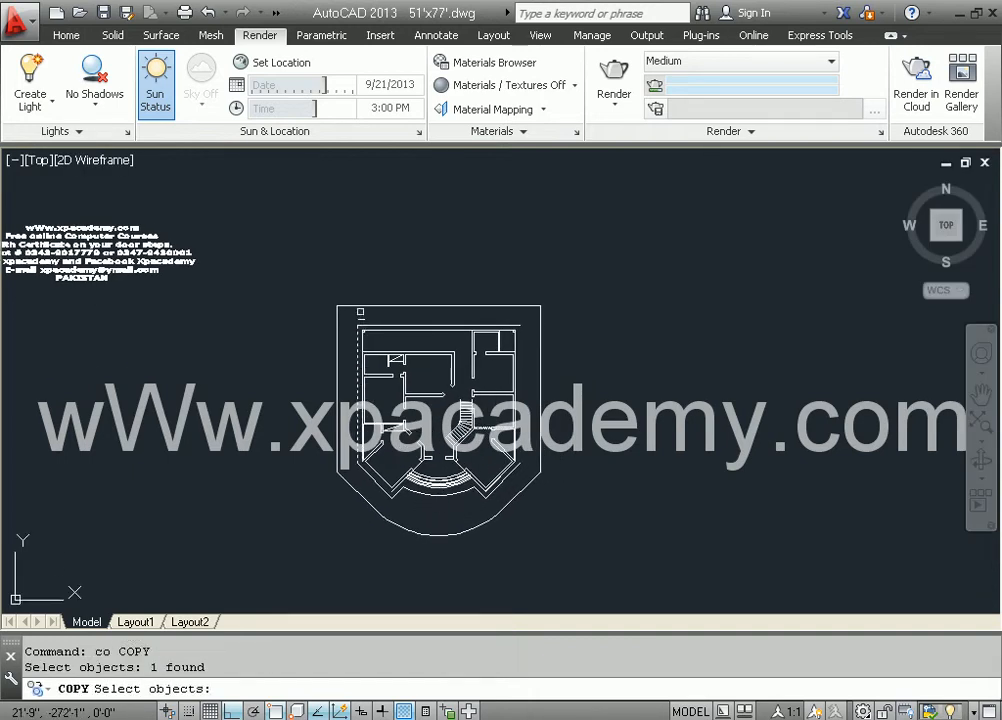
left_click(352, 306)
left_click(382, 514)
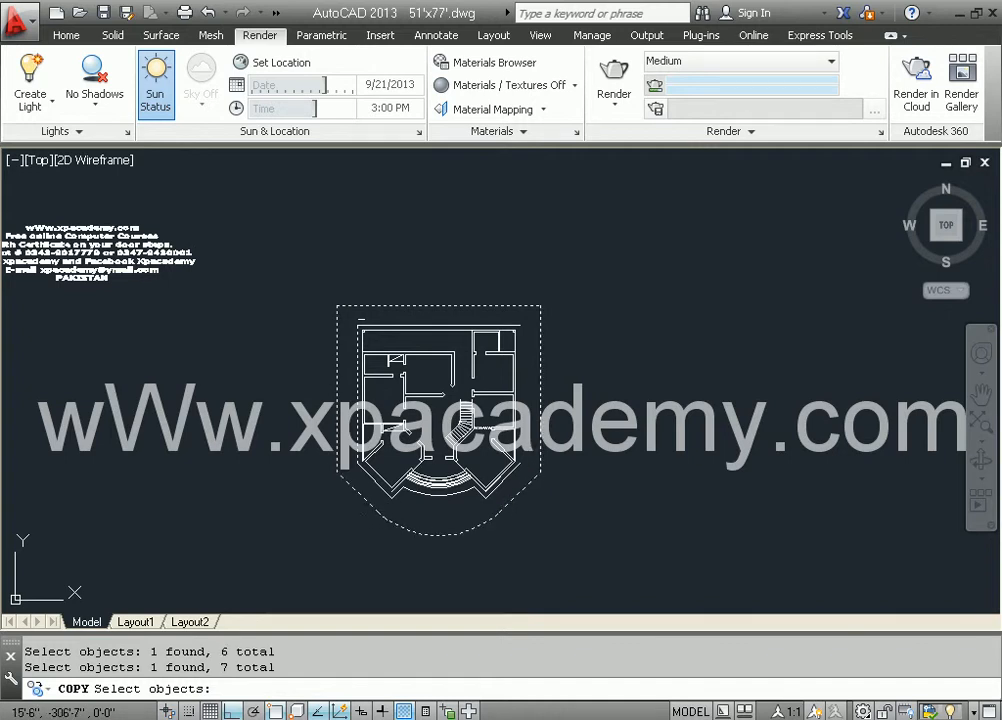
key("Return")
left_click(336, 302)
scroll(355, 300, "down", 4)
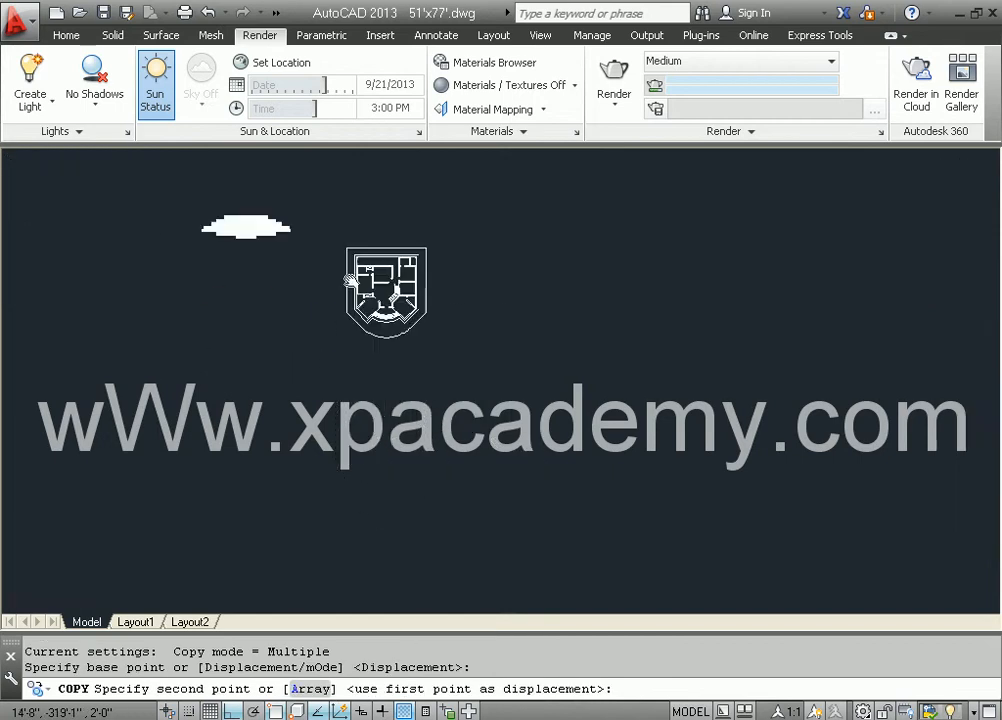
left_click(348, 445)
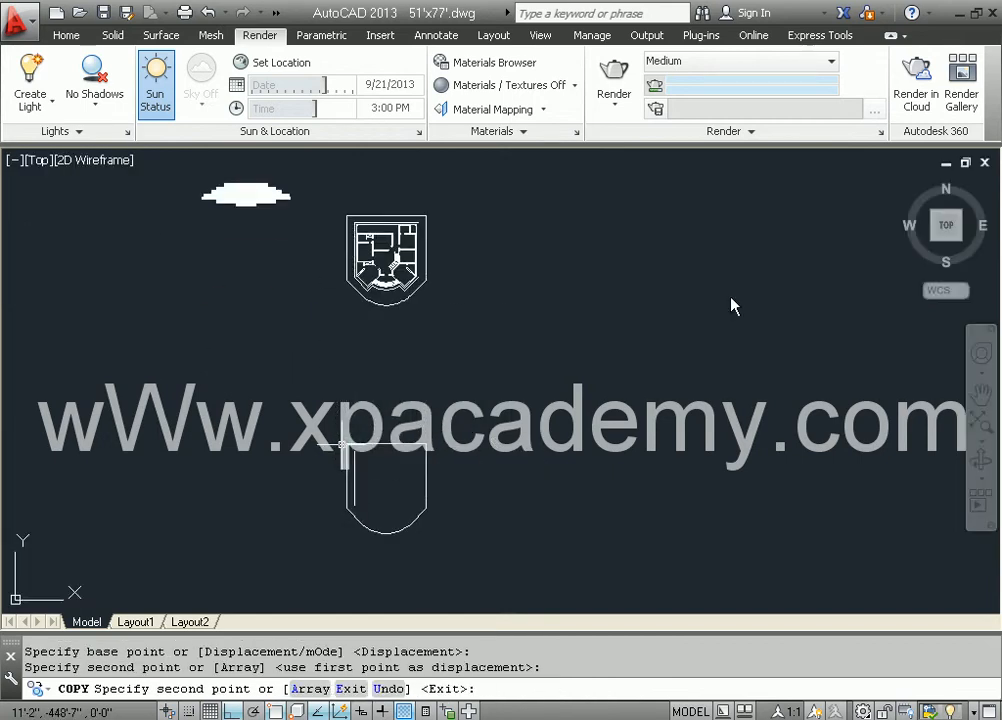
key("Return")
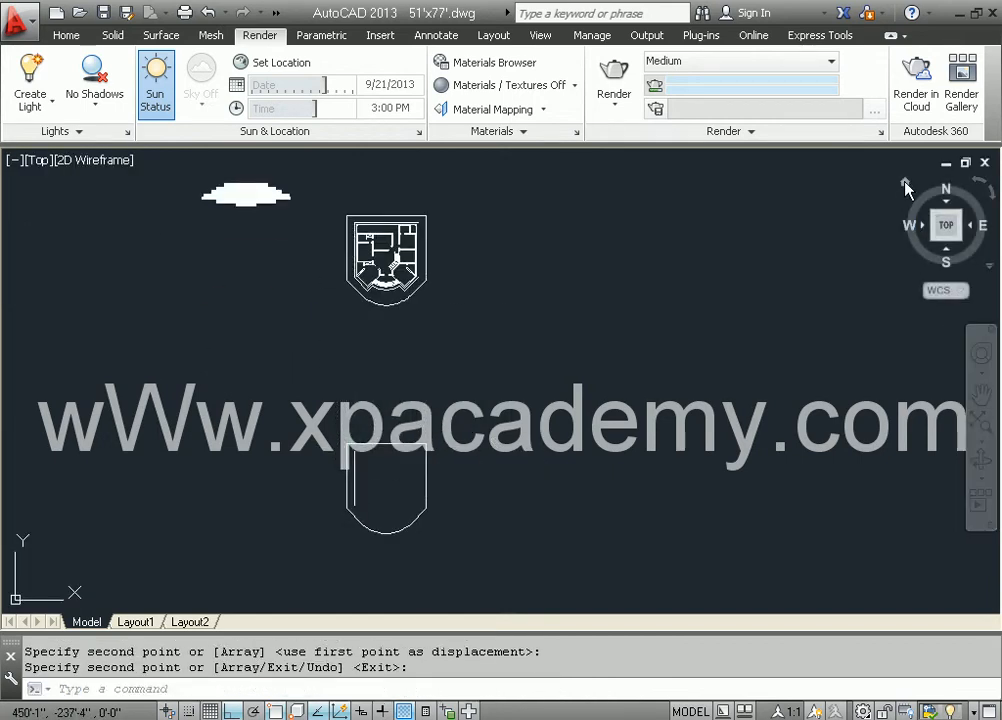
- Switch to the isometric home view and place a point light with default options at the copied outline's northwest corner
left_click(905, 185)
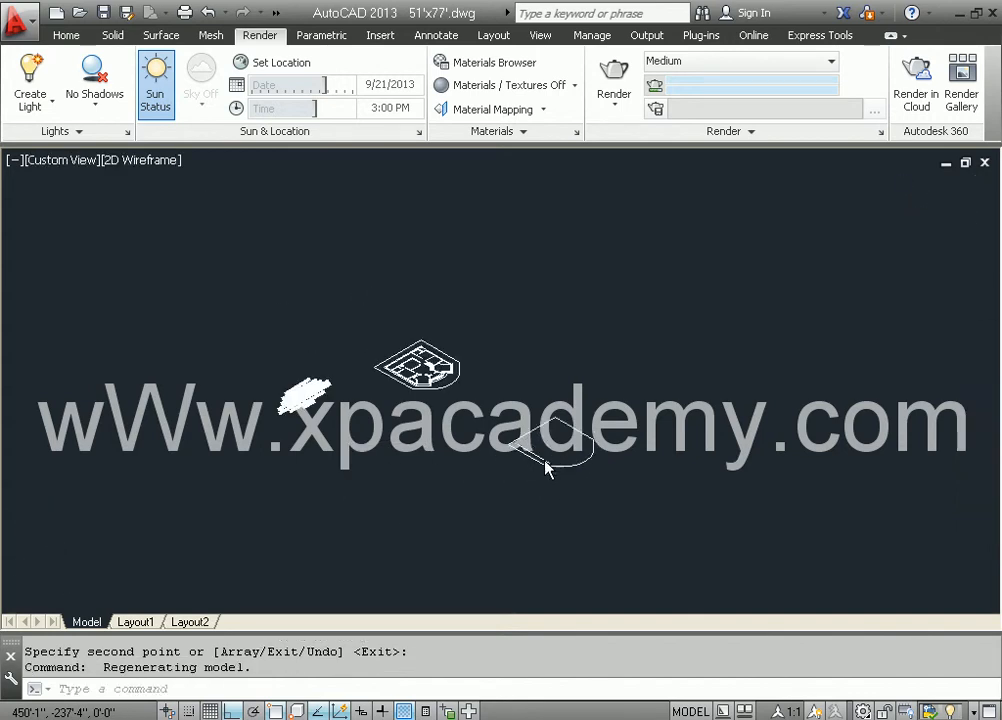
middle_click_drag(548, 449, 500, 445)
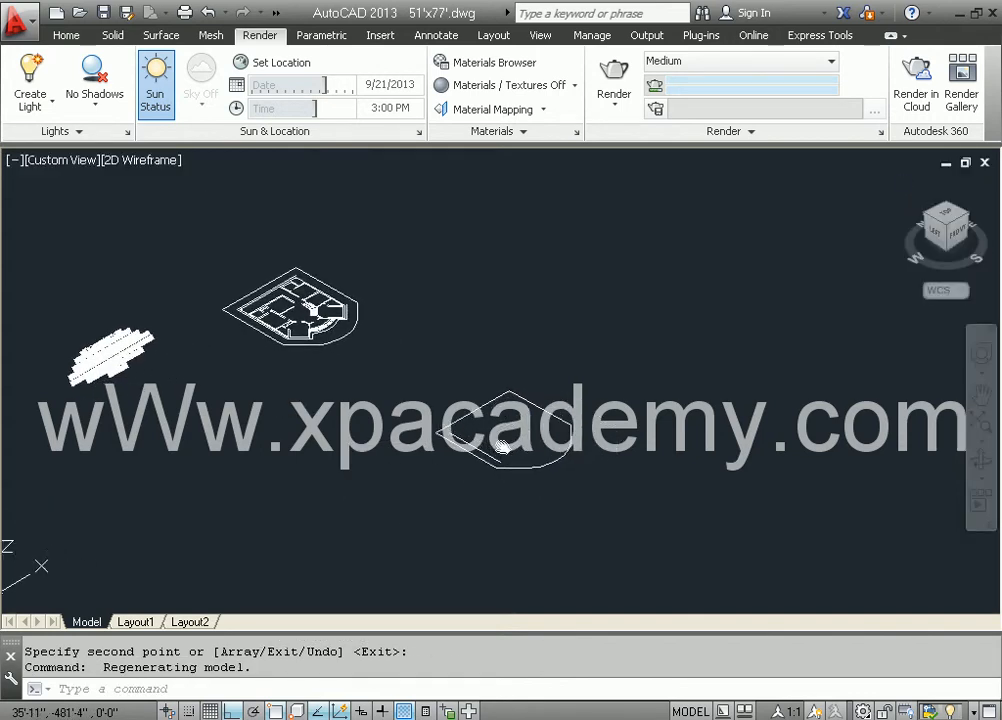
scroll(476, 462, "up", 4)
middle_click_drag(467, 489, 488, 514)
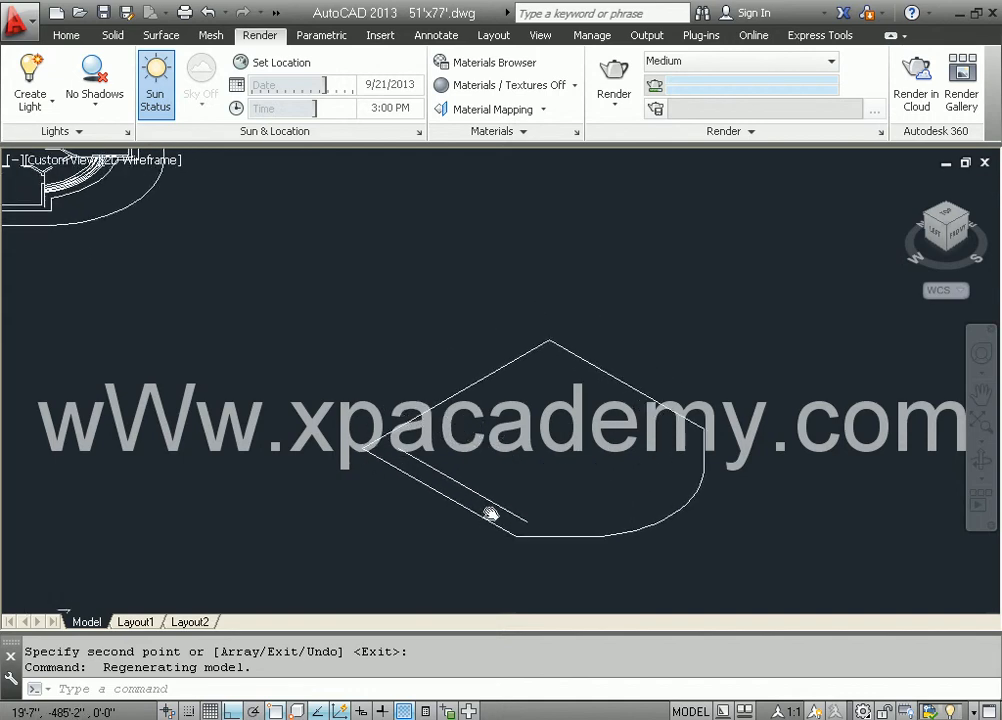
left_click(47, 108)
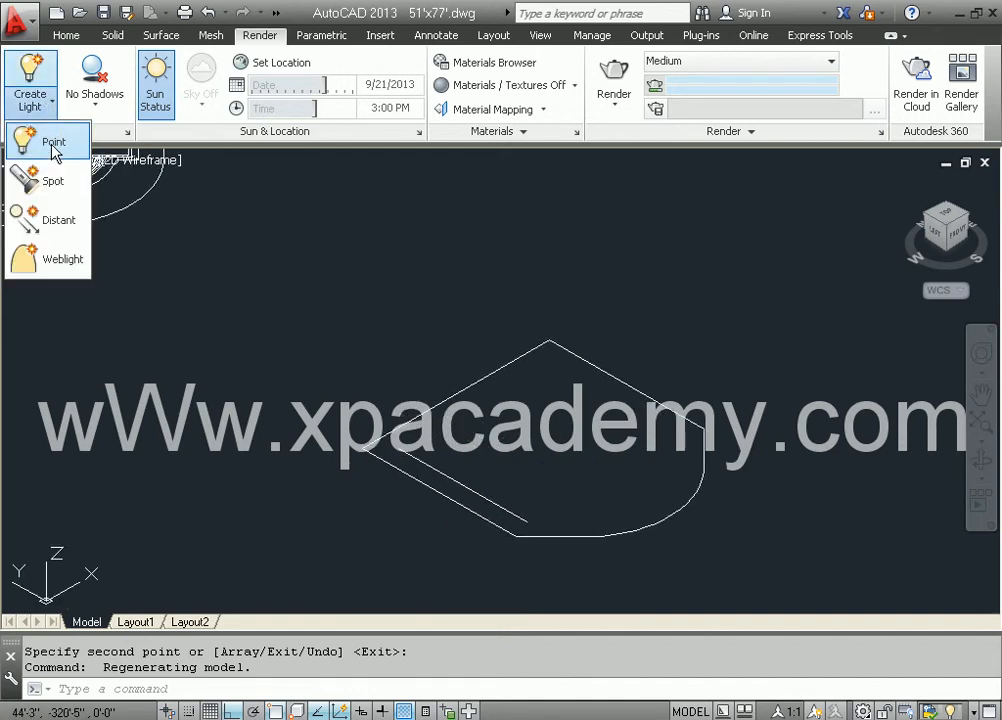
left_click(53, 146)
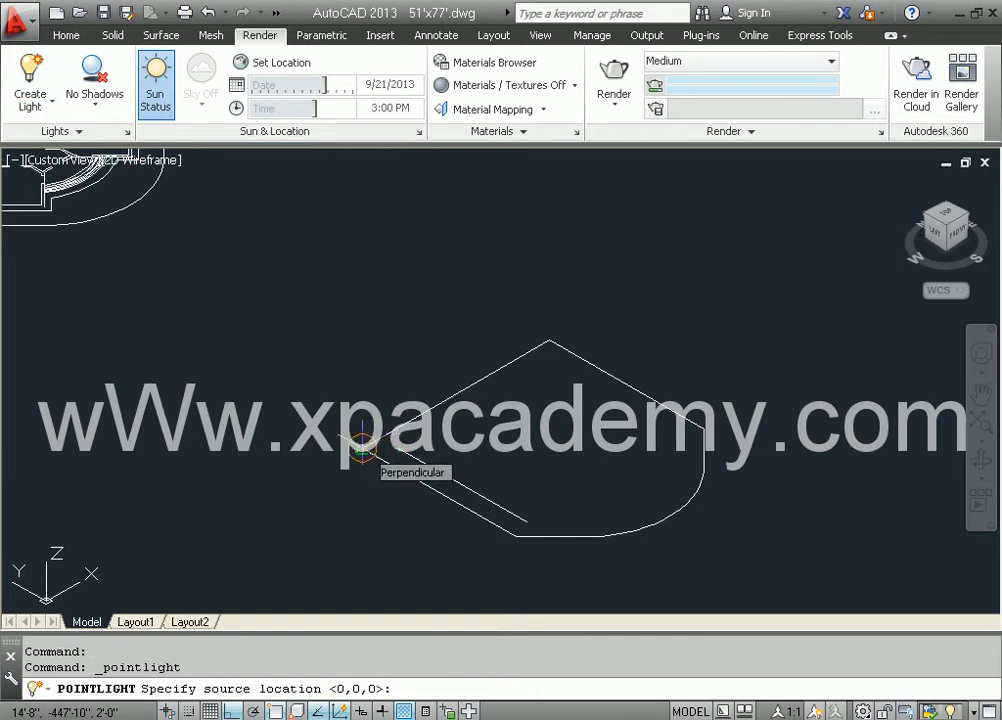
left_click(362, 447)
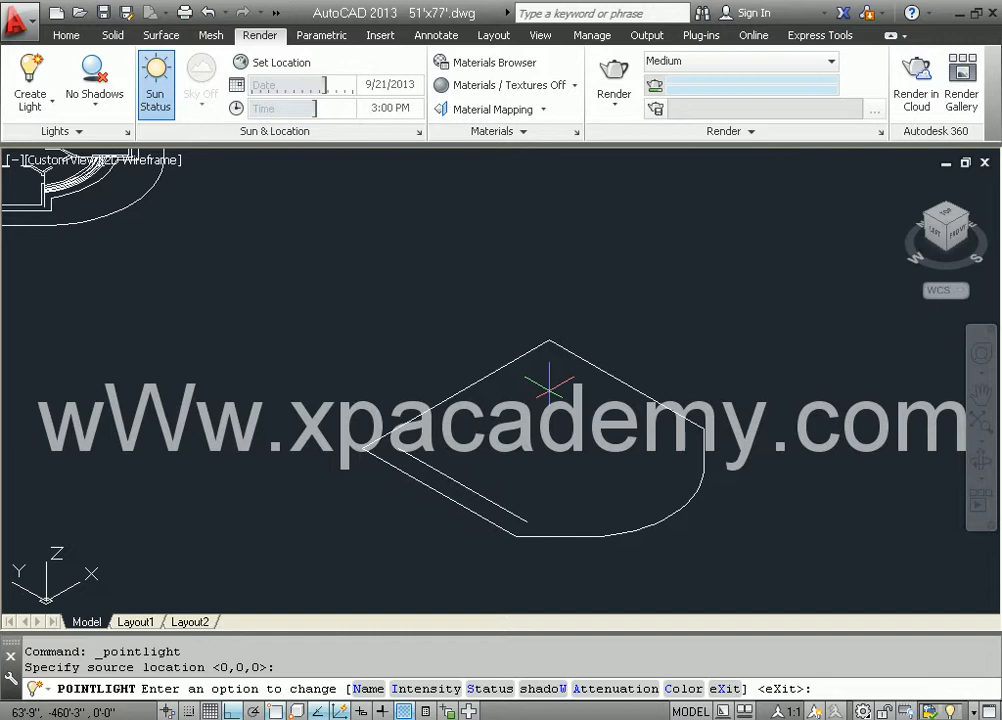
key("Return")
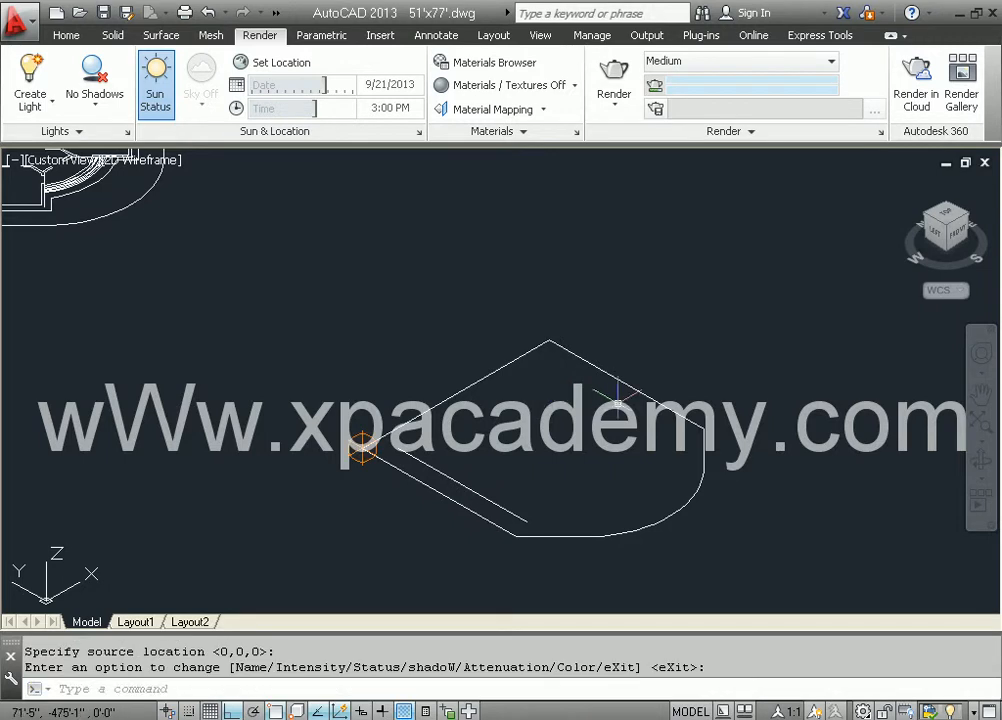
- Place two more point lights with default options, one on the copied outline's east line and one on its front arc
key("Return")
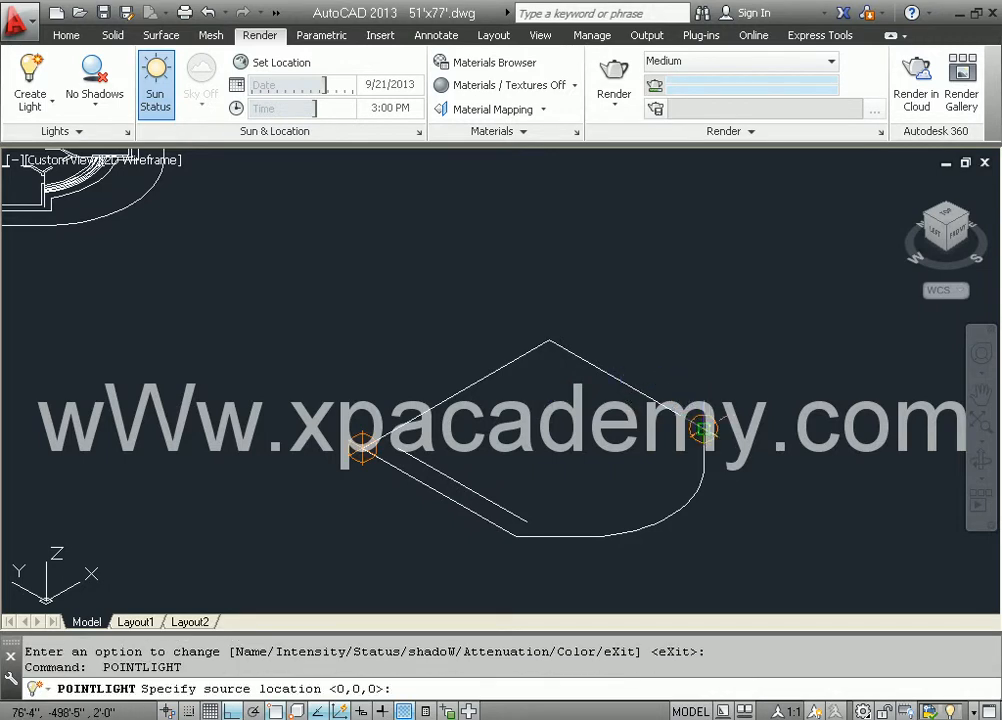
left_click(657, 399)
key("Return")
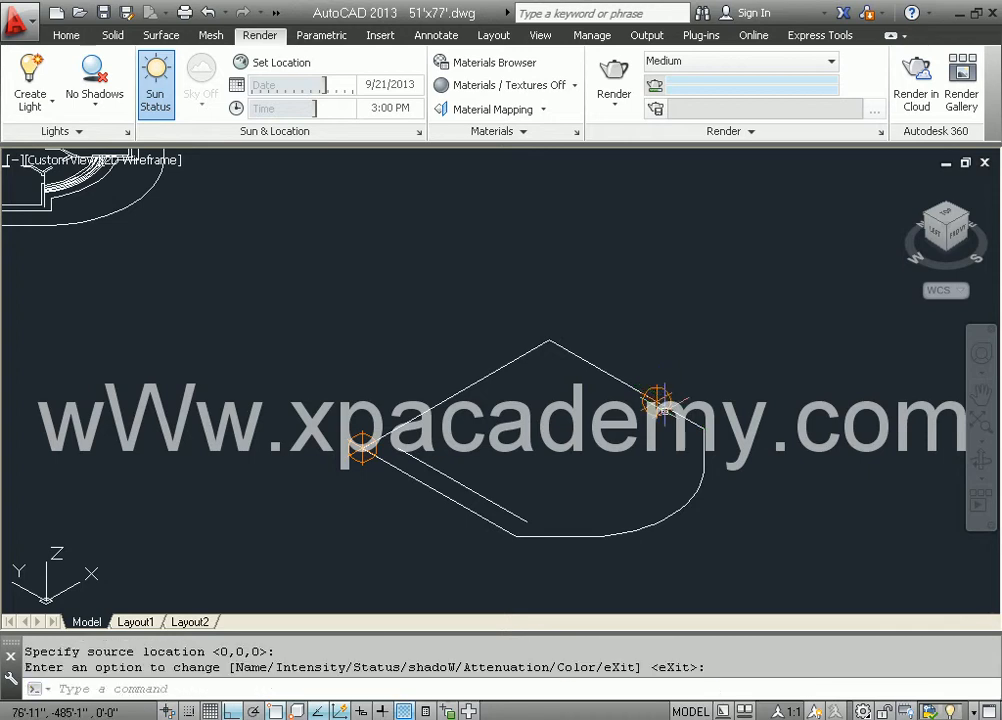
key("Return")
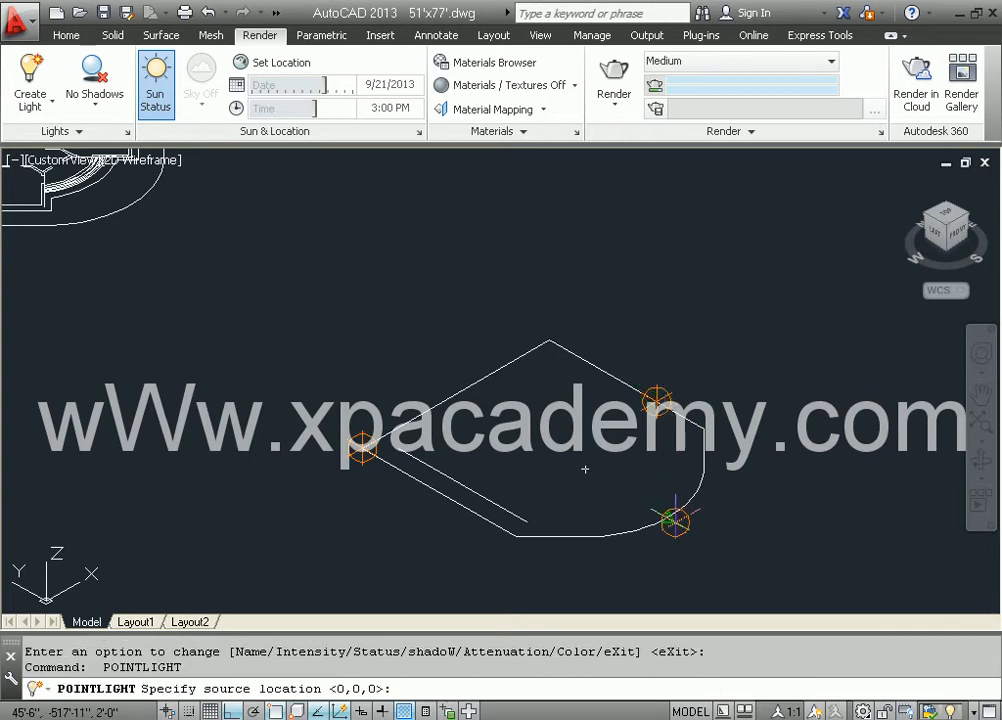
left_click(669, 516)
key("Return")
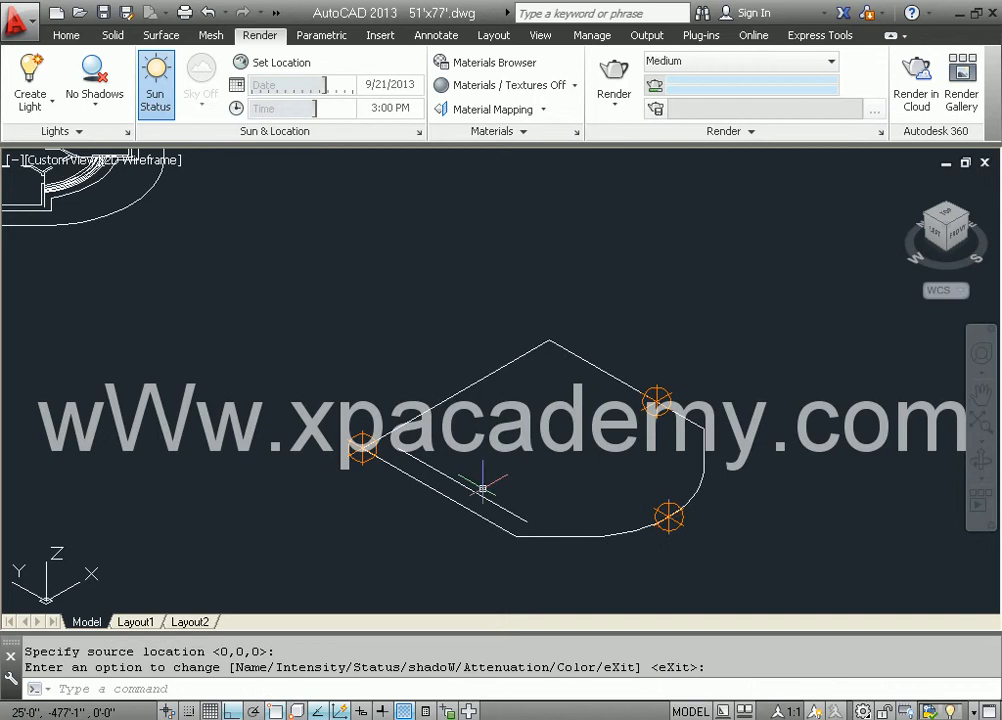
scroll(400, 475, "down", 3)
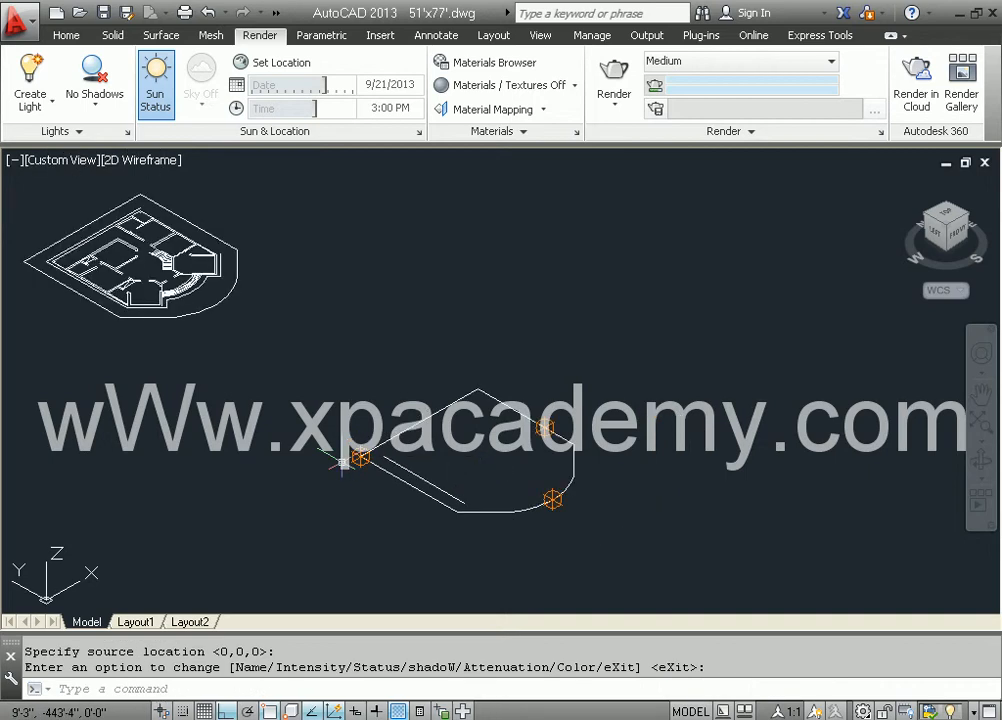
middle_click_drag(316, 424, 420, 488)
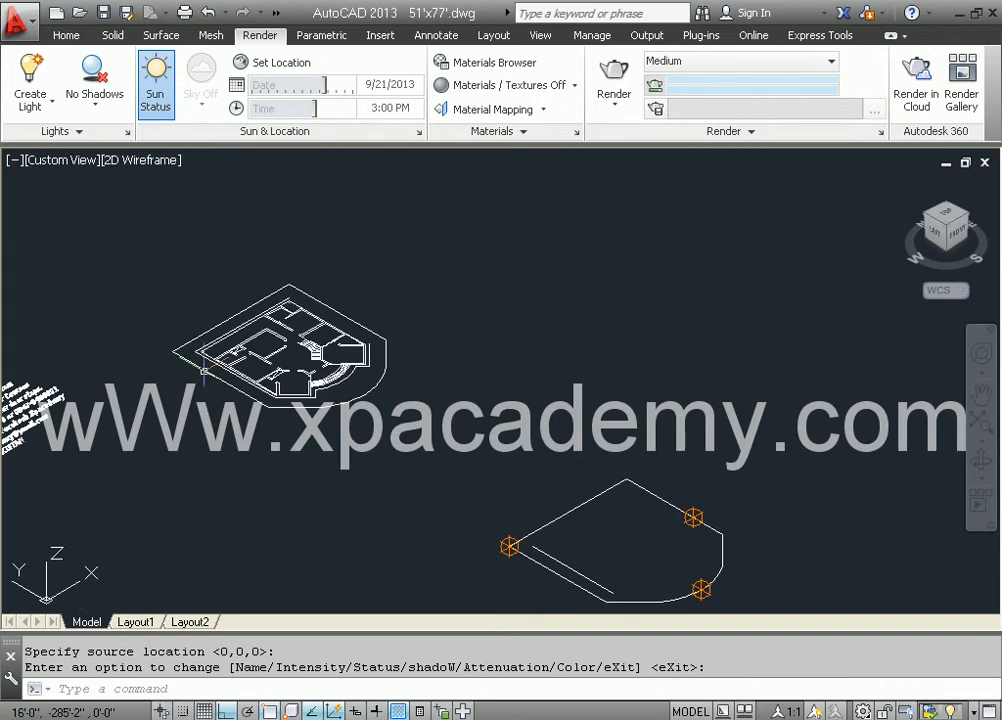
- Move the three point lights on the copied outline 18' straight up along the Z axis
scroll(200, 330, "up", 3)
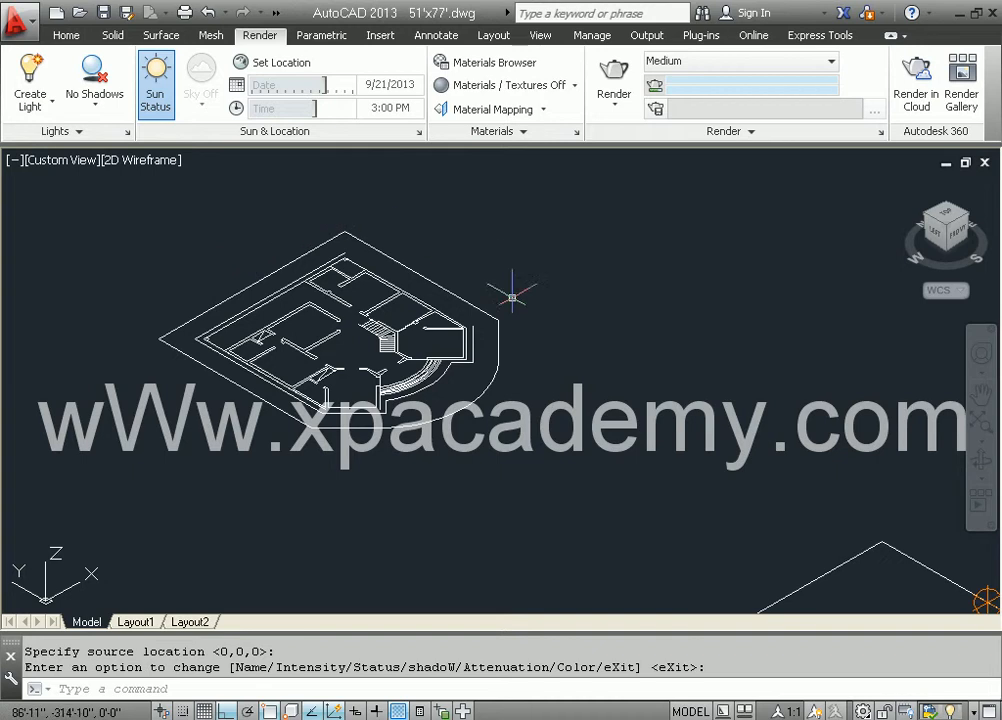
scroll(412, 408, "down", 3)
middle_click_drag(510, 465, 398, 371)
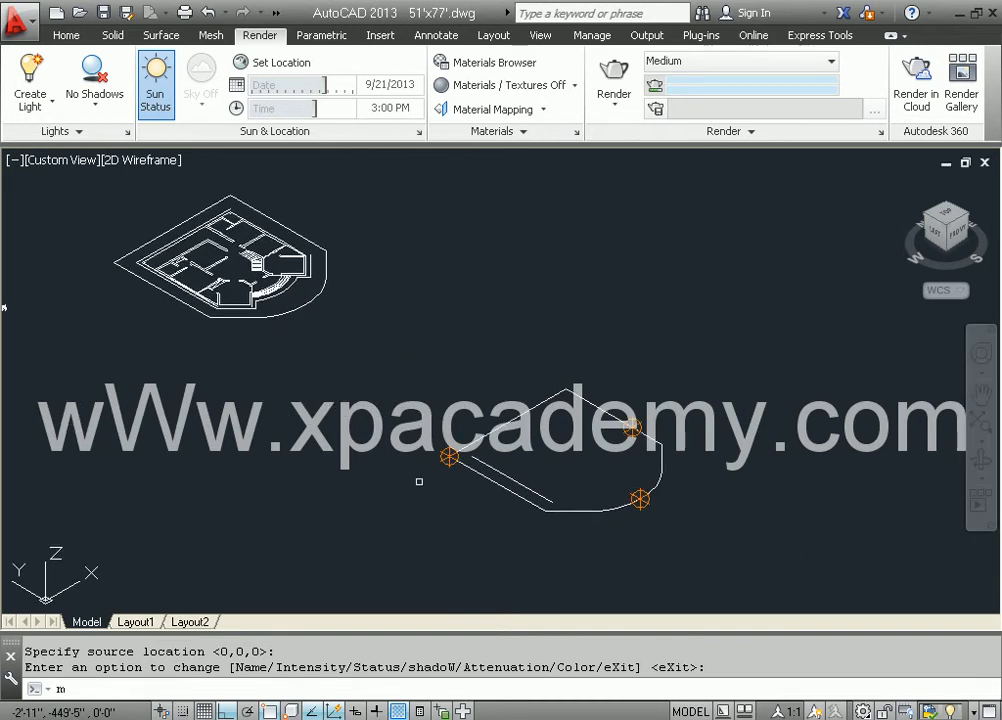
key("Return")
left_click(449, 448)
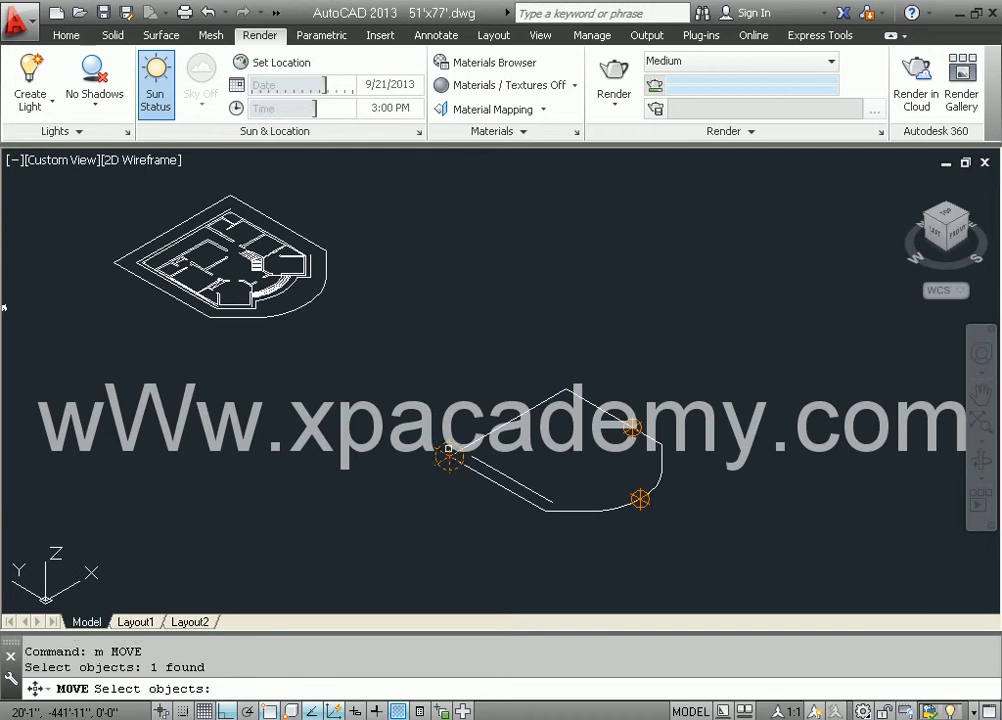
left_click(623, 432)
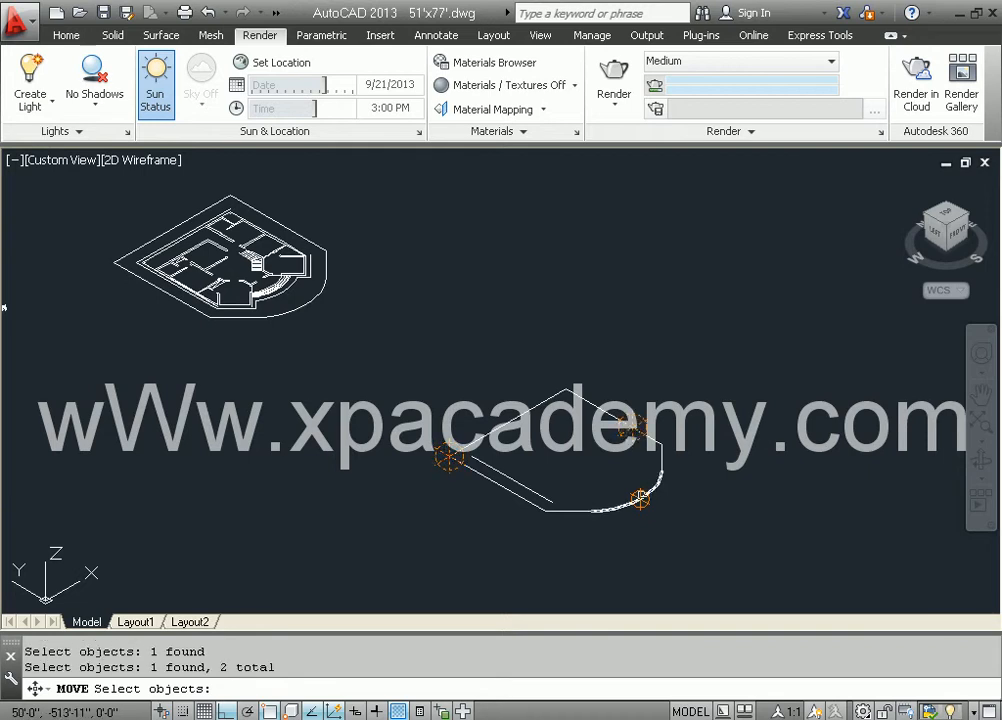
left_click(640, 498)
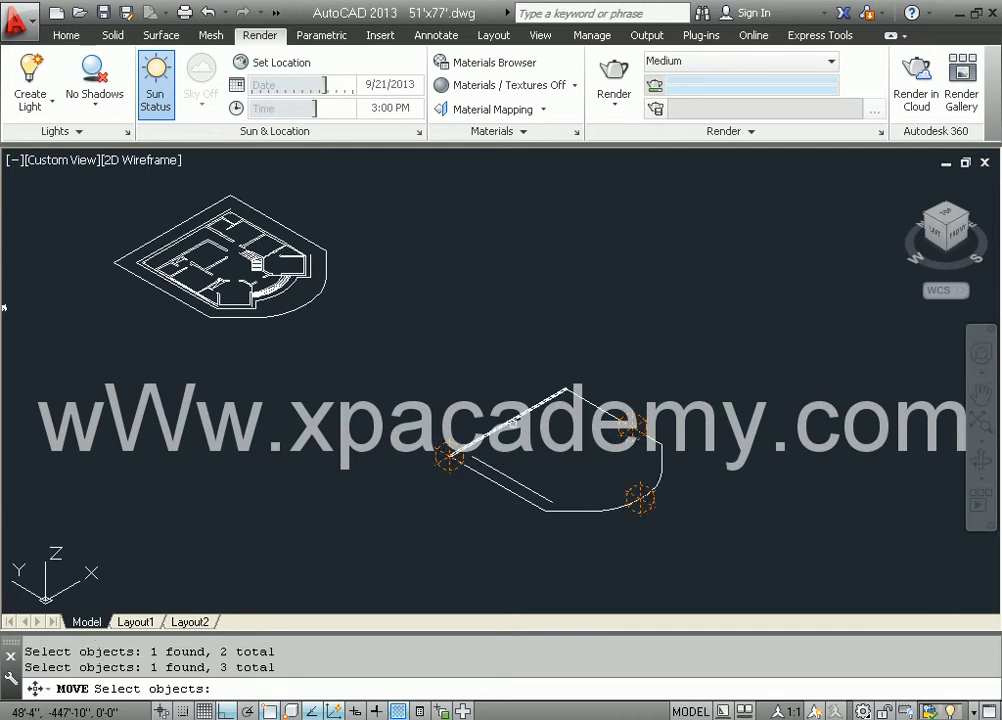
key("Return")
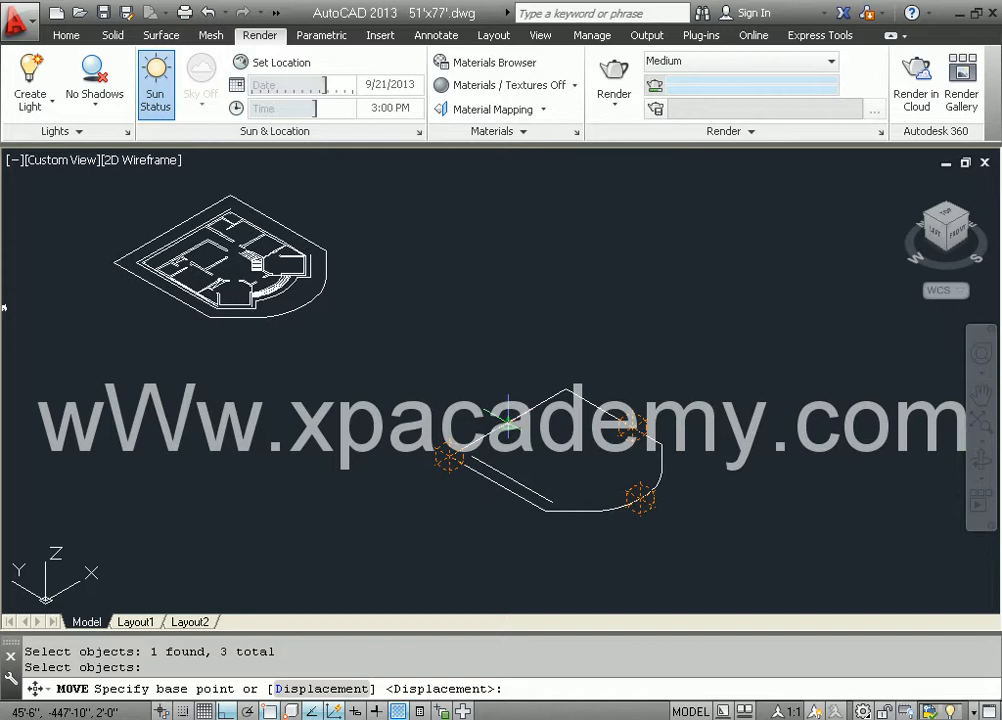
left_click(509, 422)
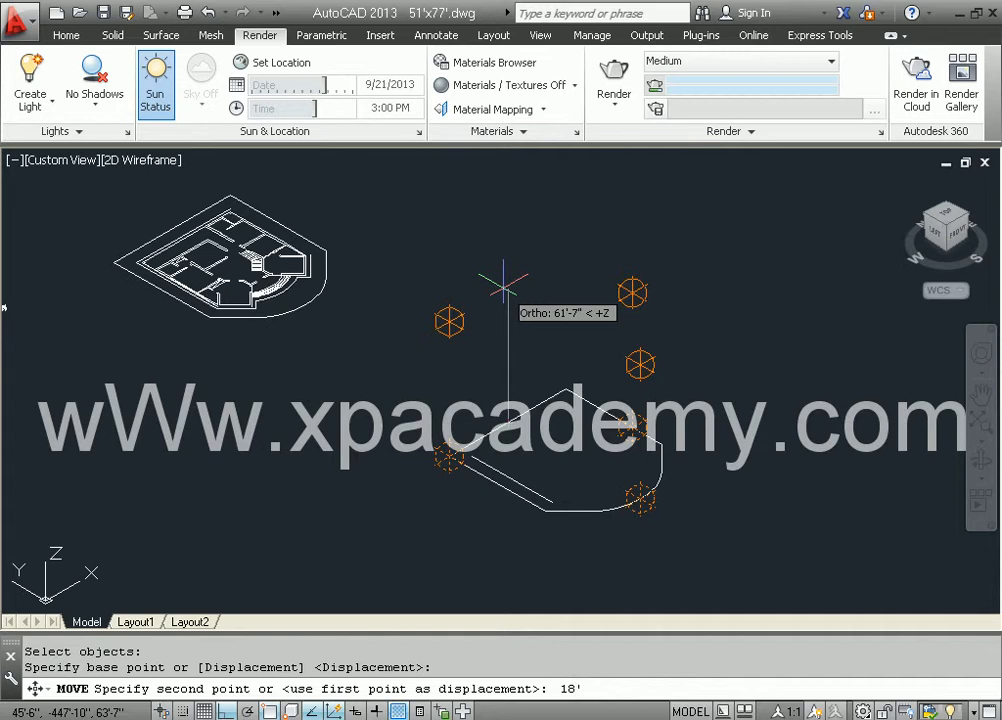
key("Return")
- Move the three raised point lights from the copied outline's northwest corner to the matching corner of the outline around the floor plan
scroll(463, 483, "up", 2)
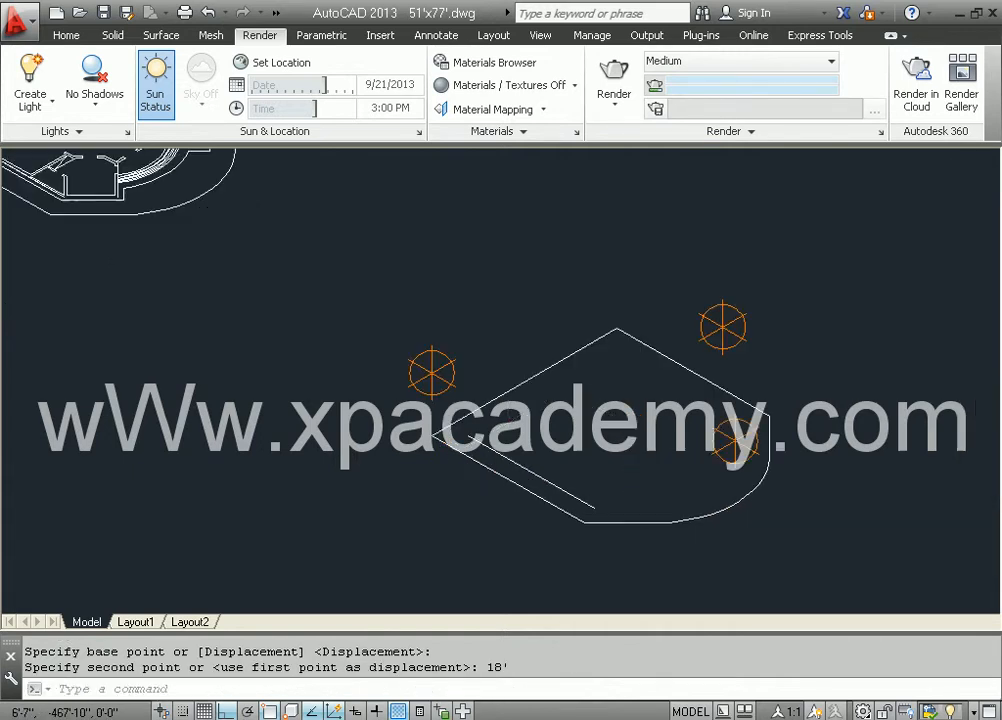
type("c")
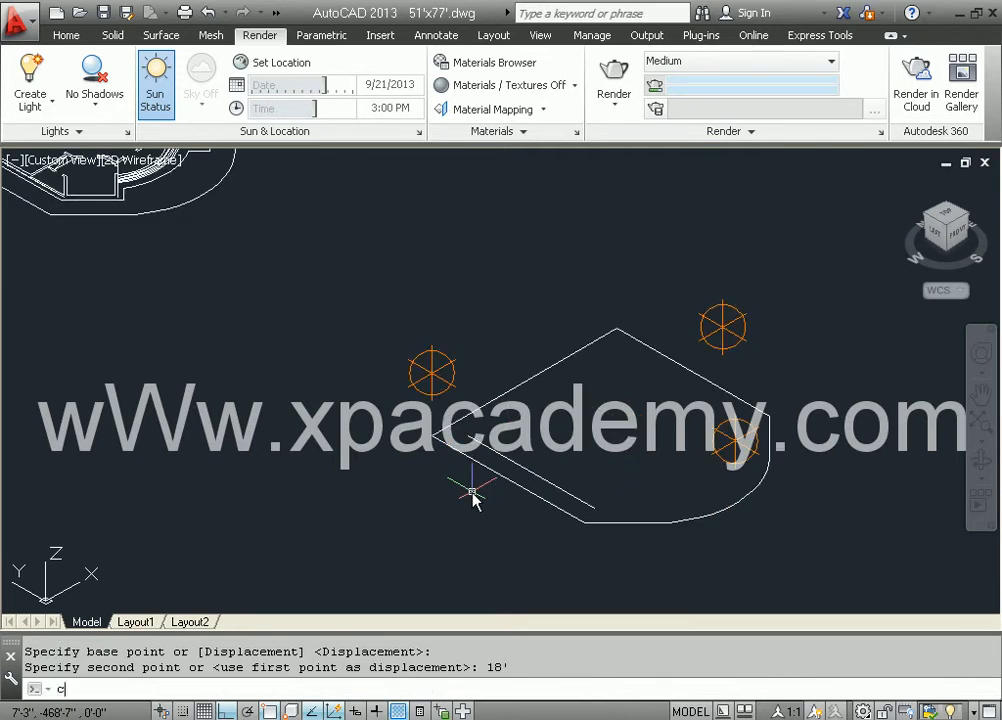
key("Escape")
type("m")
key("Return")
left_click(427, 369)
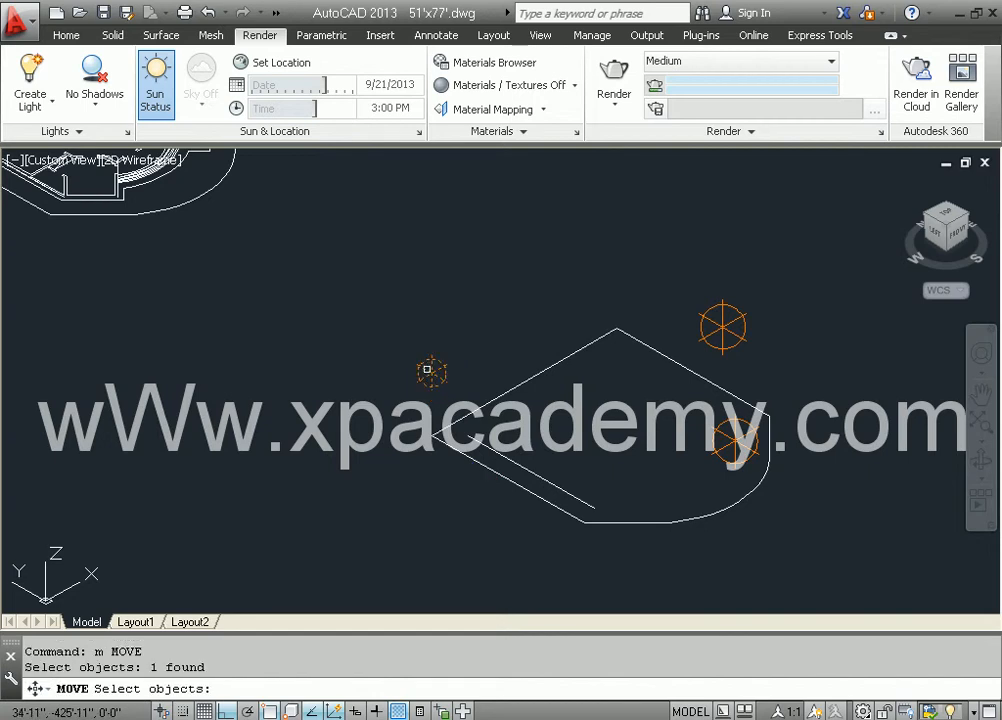
left_click(725, 346)
left_click(735, 442)
key("Return")
left_click(433, 436)
middle_click_drag(347, 408, 694, 538)
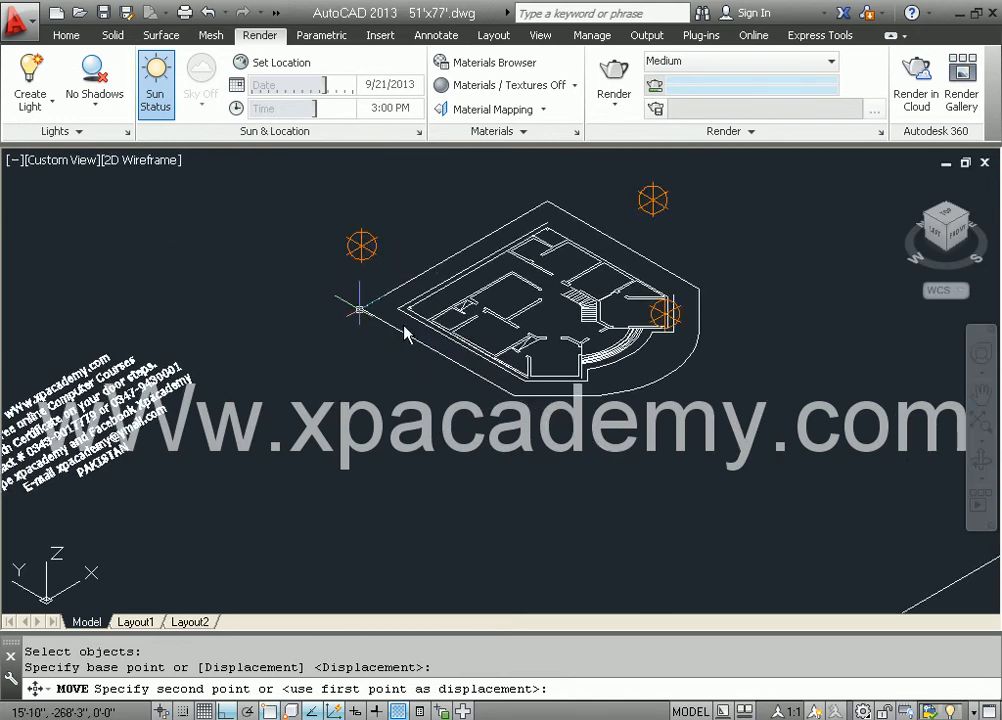
left_click(408, 335)
key("Escape")
- Turn on the layers 02ZUTB01, Boundary, Defpoints, floor and main Gate
scroll(548, 431, "down", 1)
middle_click_drag(548, 431, 363, 405)
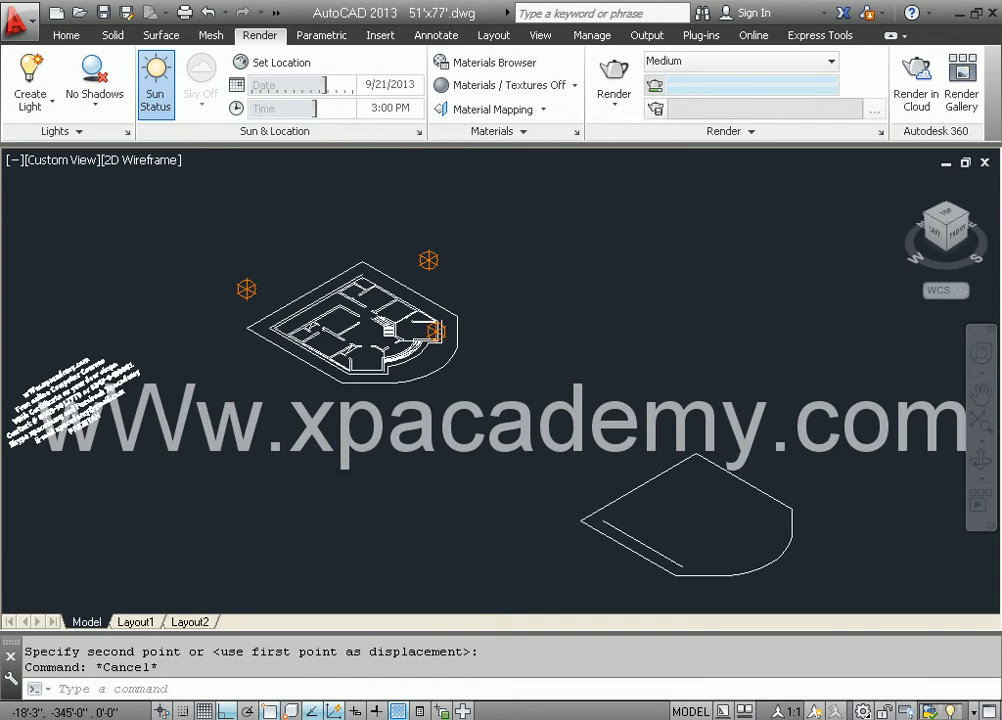
scroll(325, 447, "up", 3)
type("1")
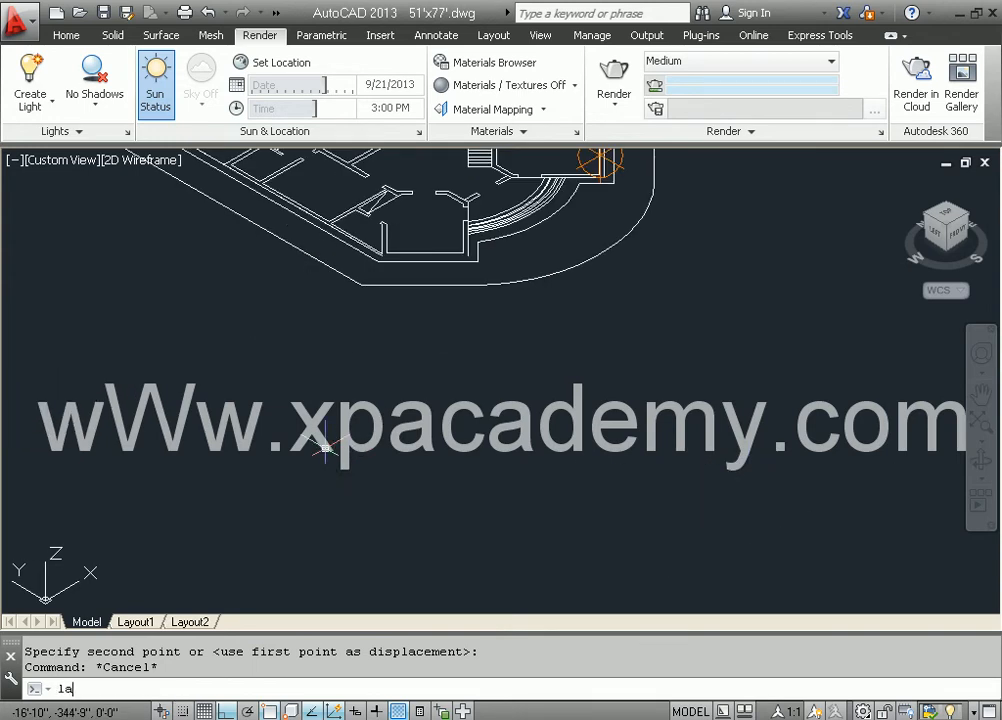
type("a")
key("Return")
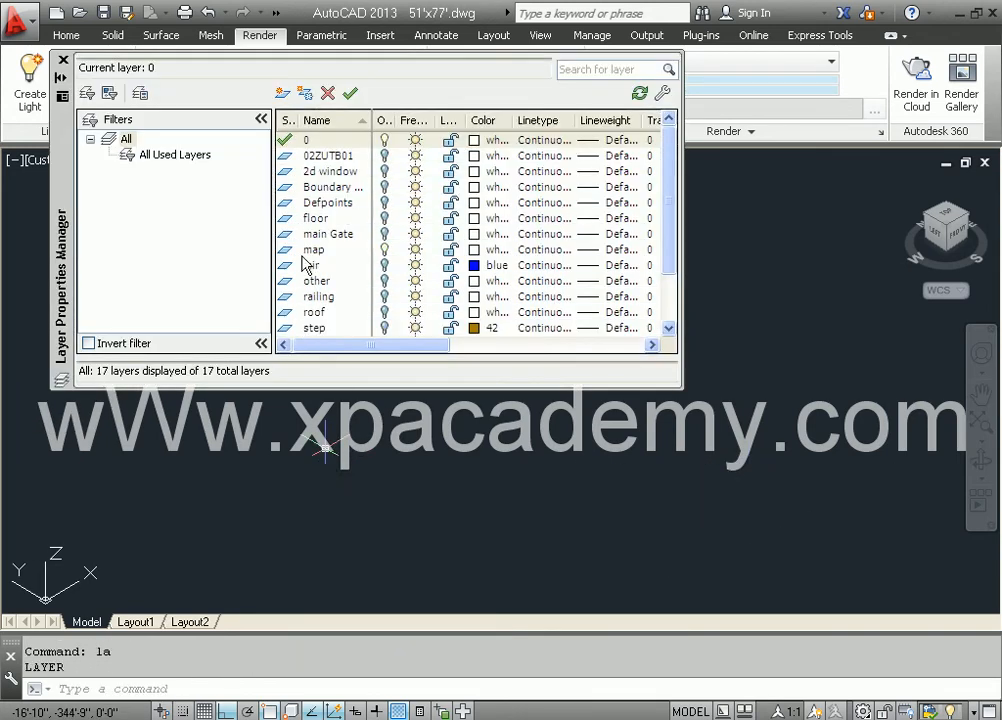
left_click(383, 160)
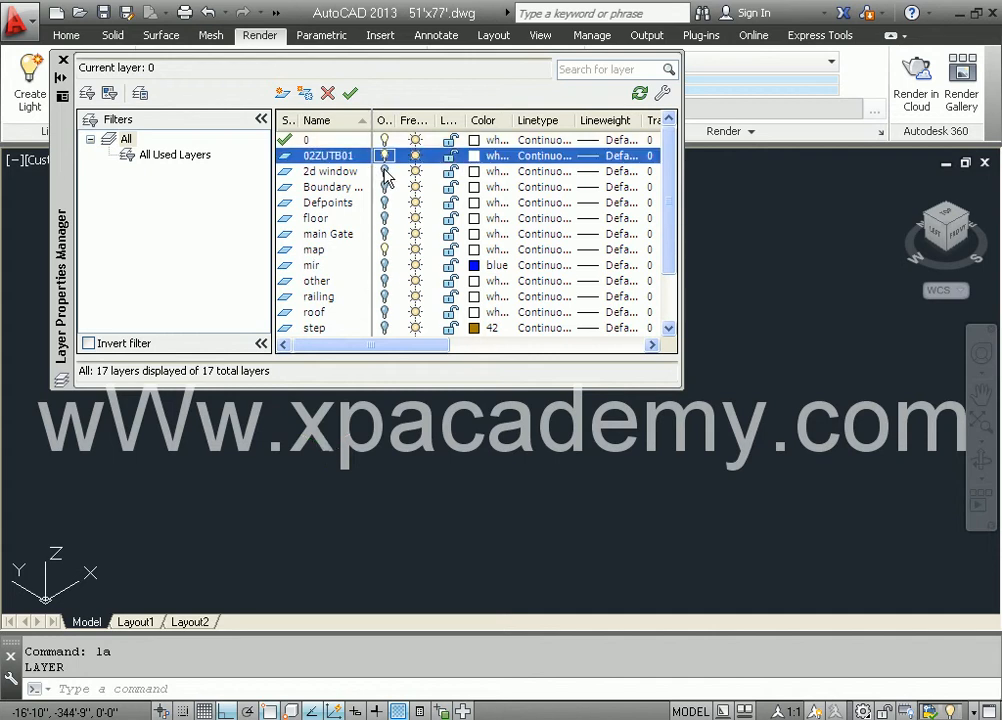
left_click(384, 172)
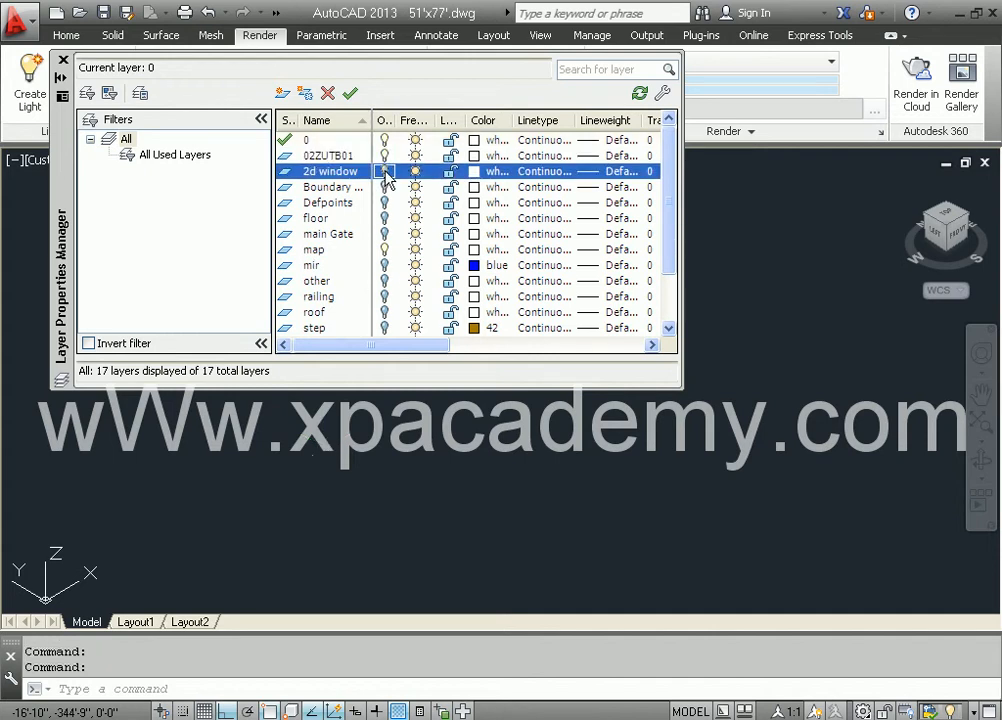
left_click(385, 187)
left_click(385, 202)
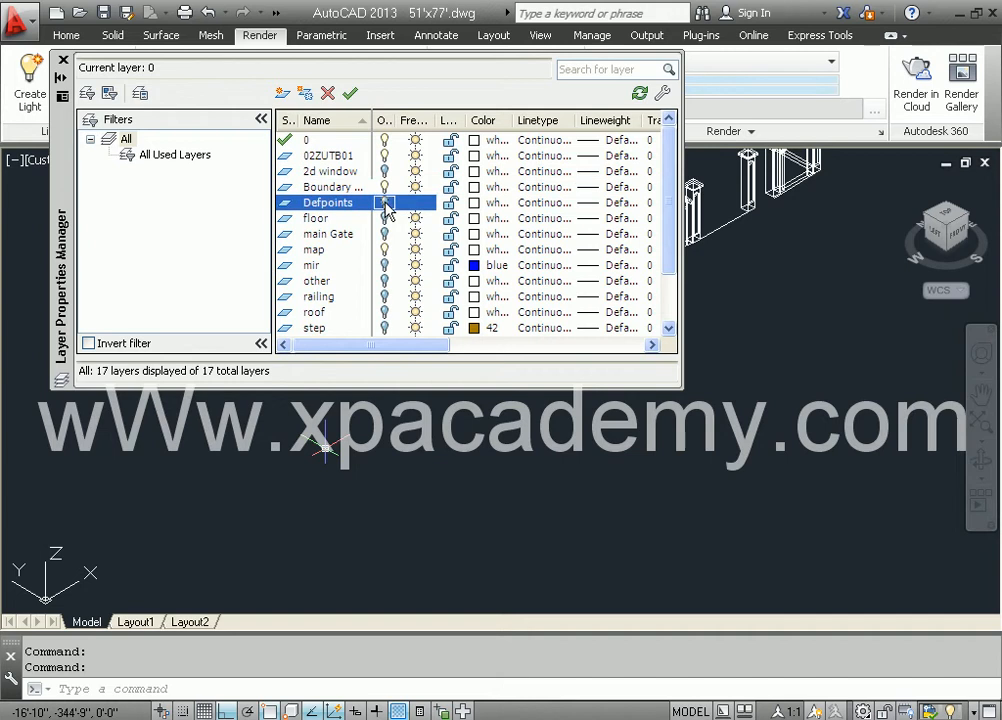
left_click(385, 218)
left_click(384, 234)
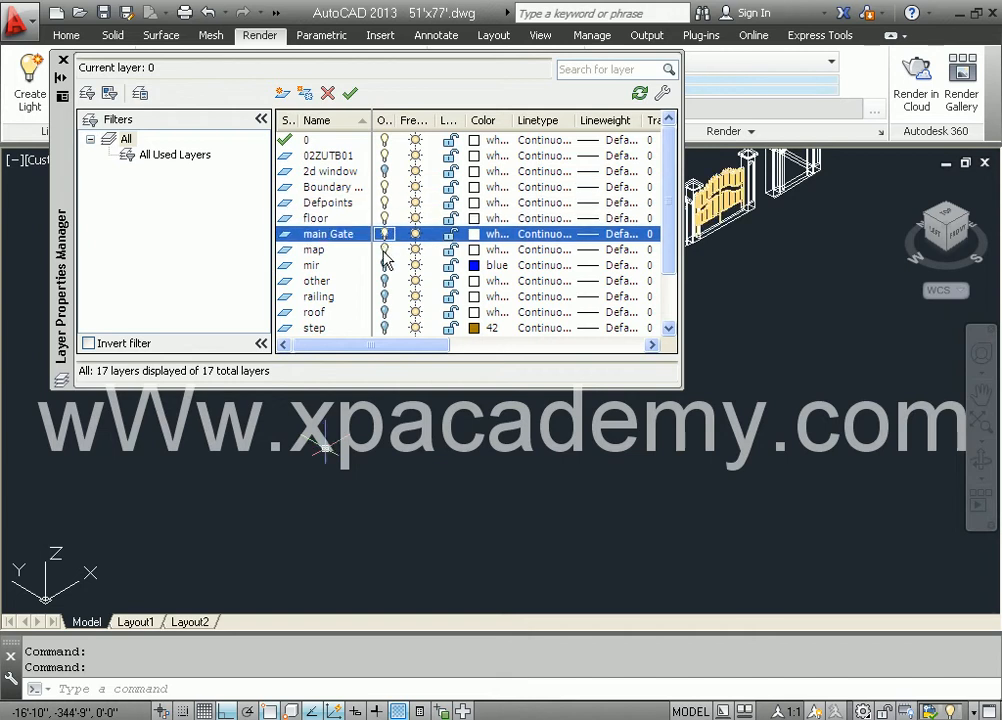
- Turn off the map layer and turn on the layers mir, other, railing, roof, wall and window
left_click(384, 249)
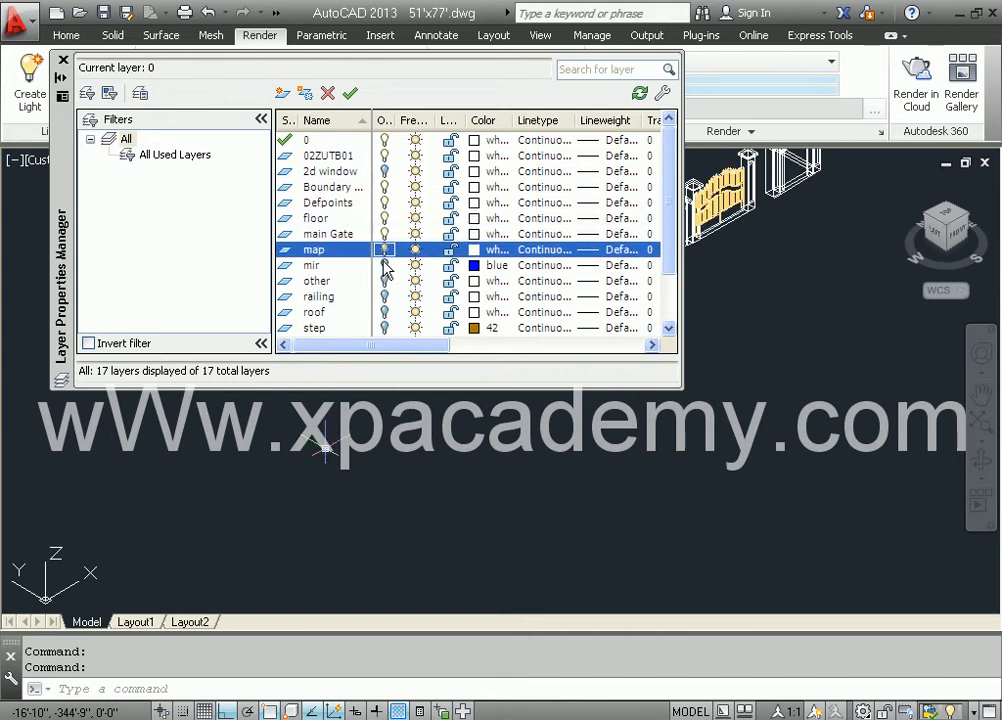
left_click(384, 265)
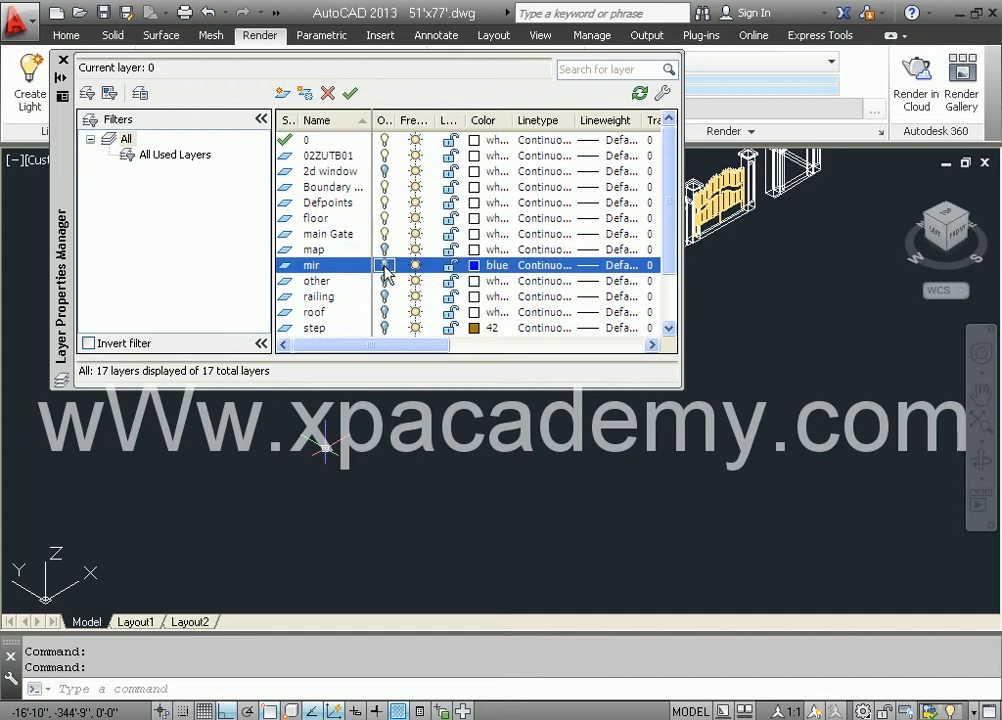
left_click(385, 281)
left_click(385, 296)
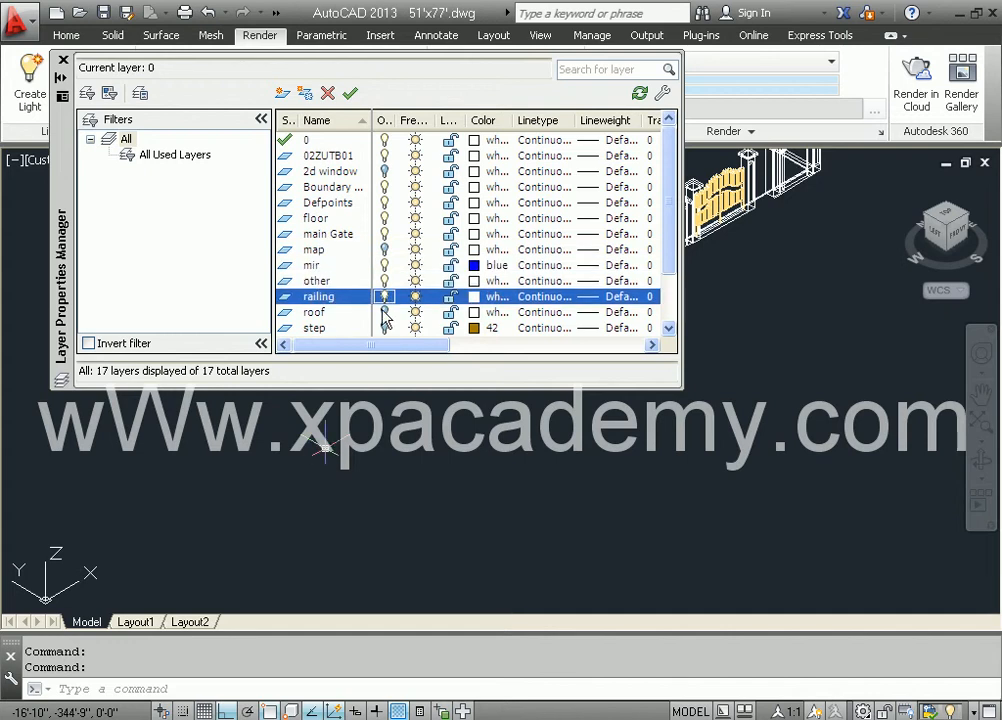
left_click(385, 312)
scroll(400, 318, "down", 2)
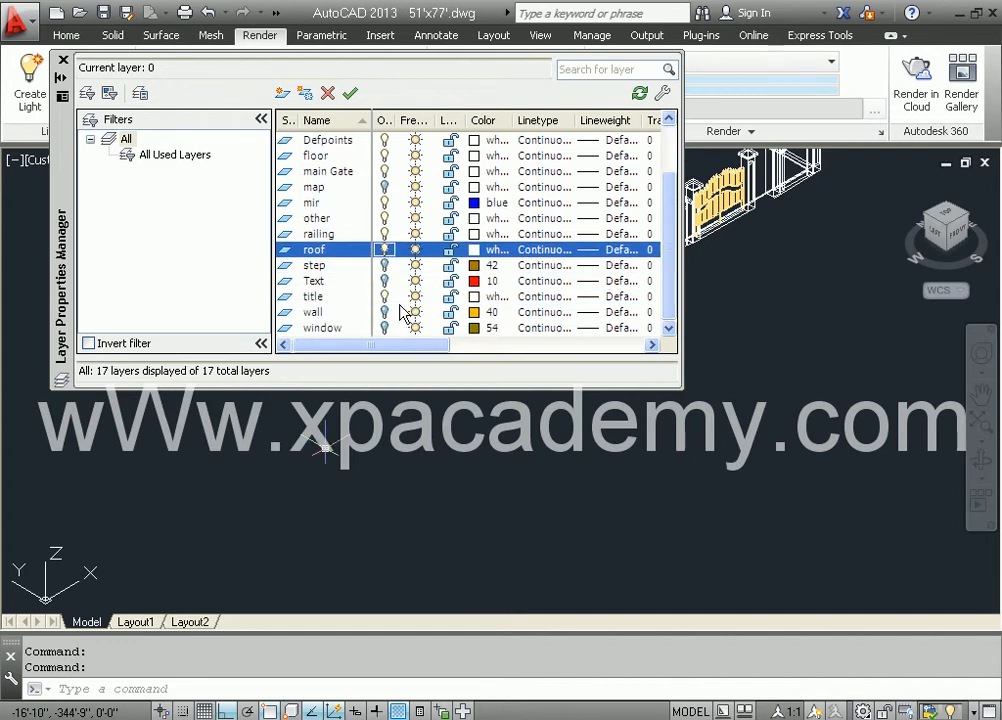
left_click(385, 312)
left_click(385, 328)
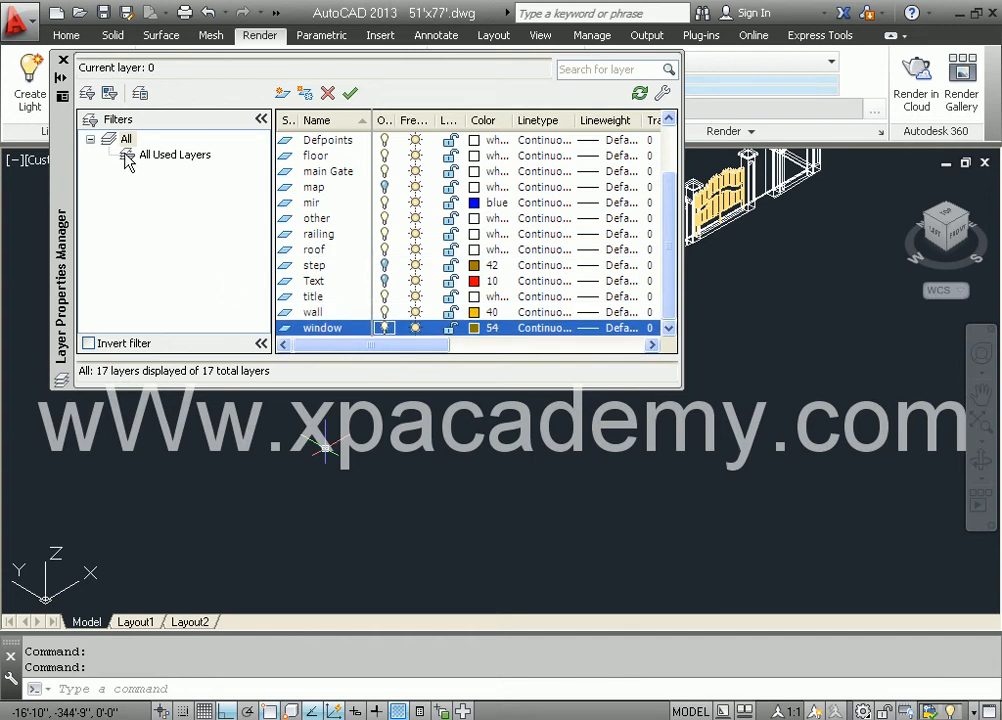
left_click(63, 60)
- Restore the saved custom model view "my view" of the house
middle_click_drag(510, 463, 535, 513)
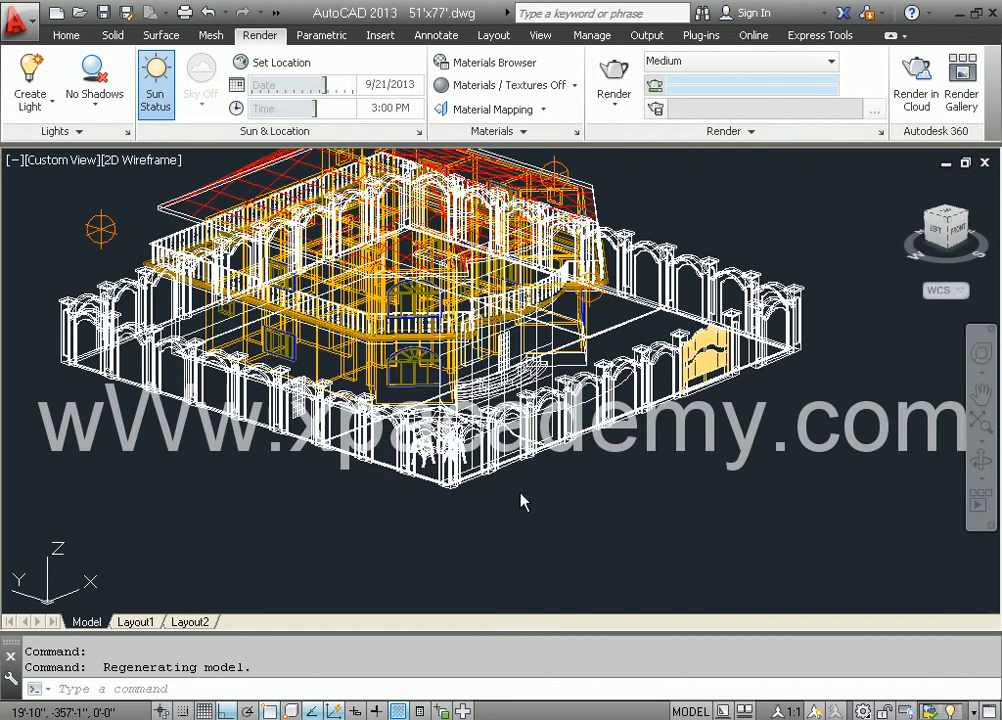
right_click(521, 499, "shift")
key("Escape")
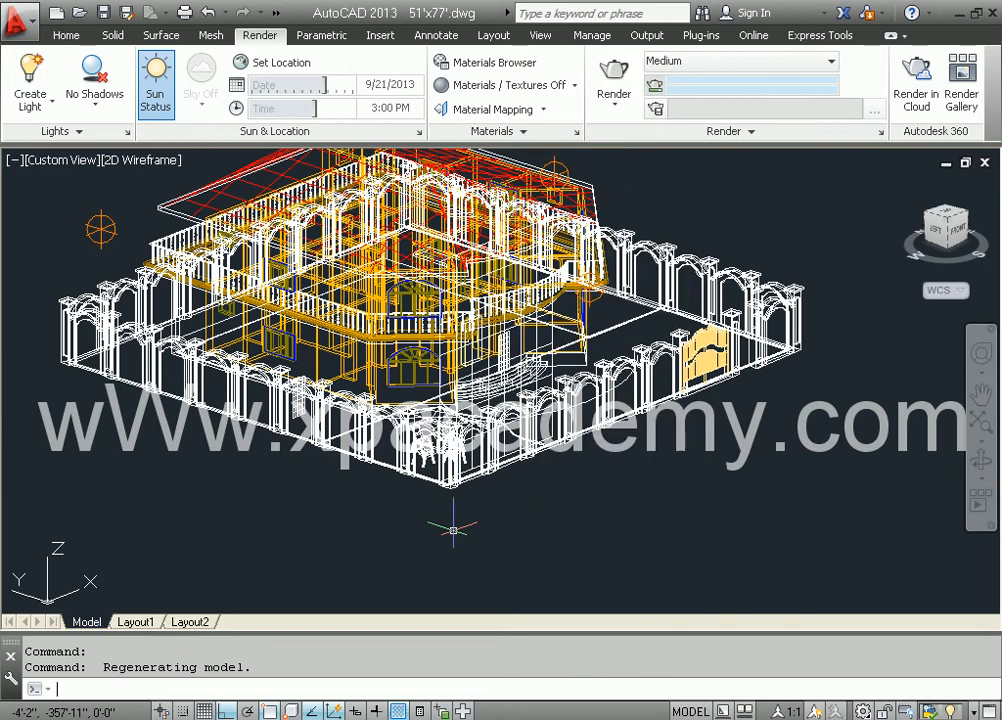
key("Escape")
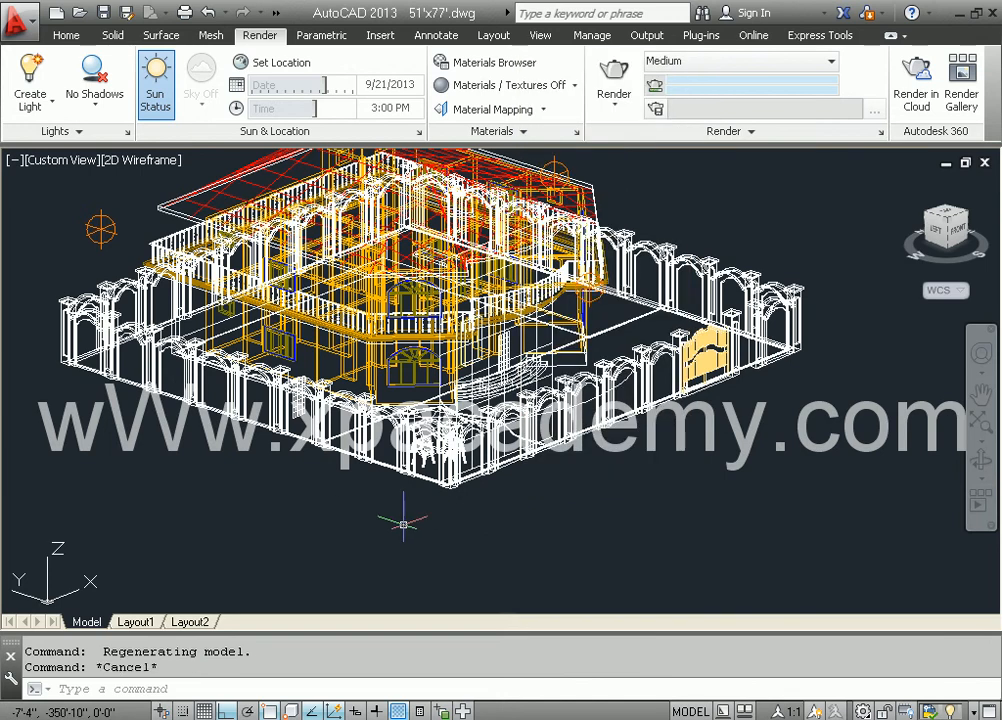
left_click(70, 167)
mouse_move(112, 182)
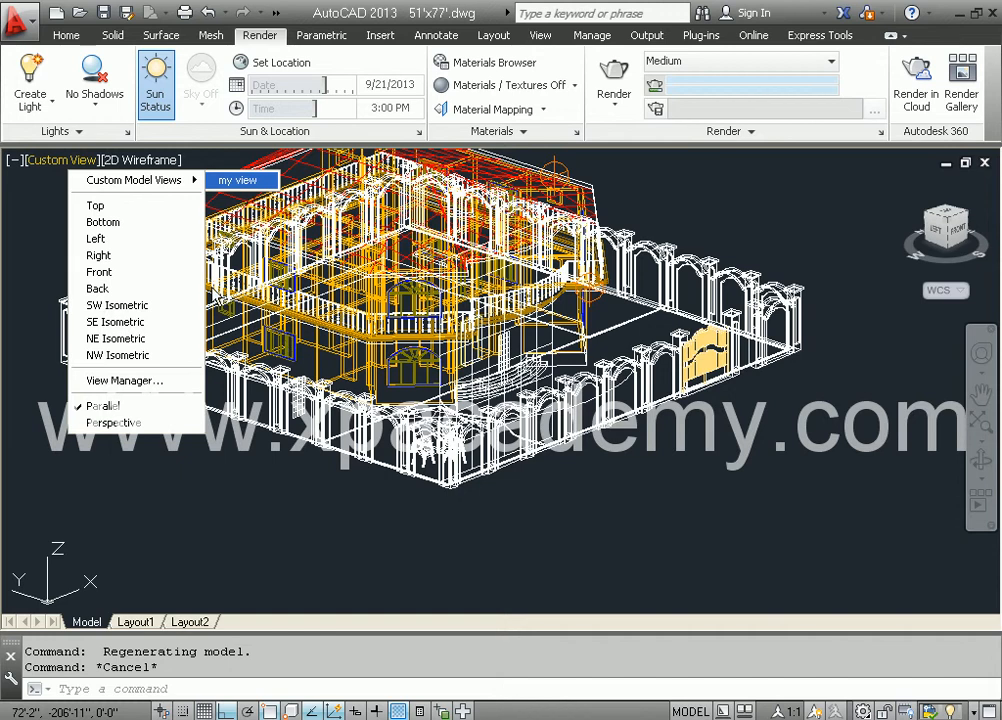
left_click(236, 181)
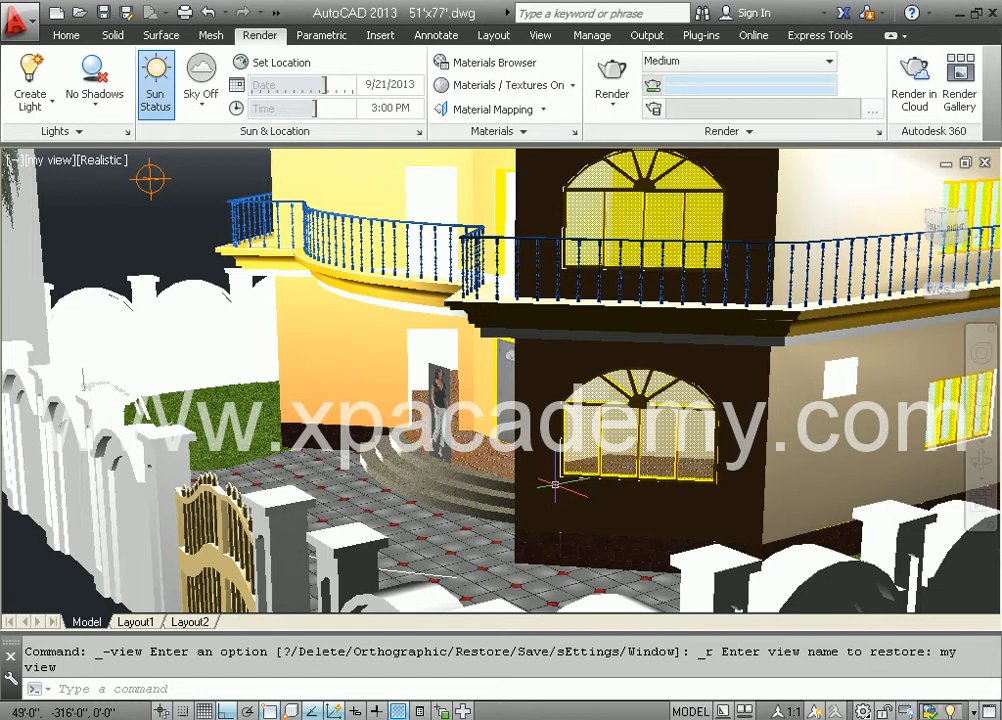
- Render the house from "my view" with the Medium preset and close the render window
left_click(613, 78)
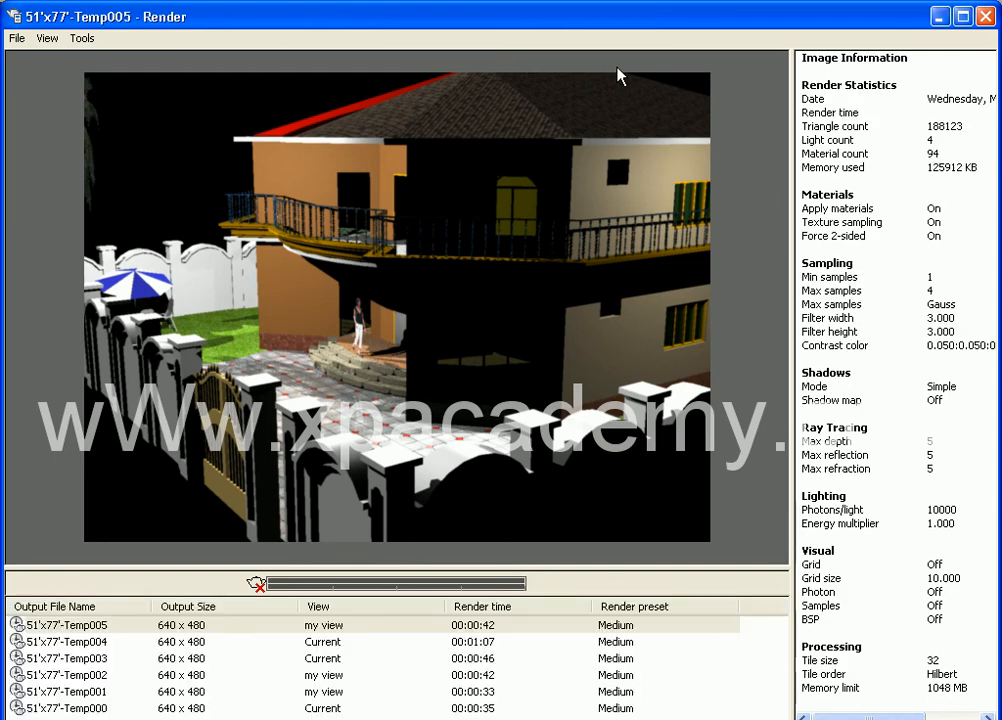
left_click(988, 17)
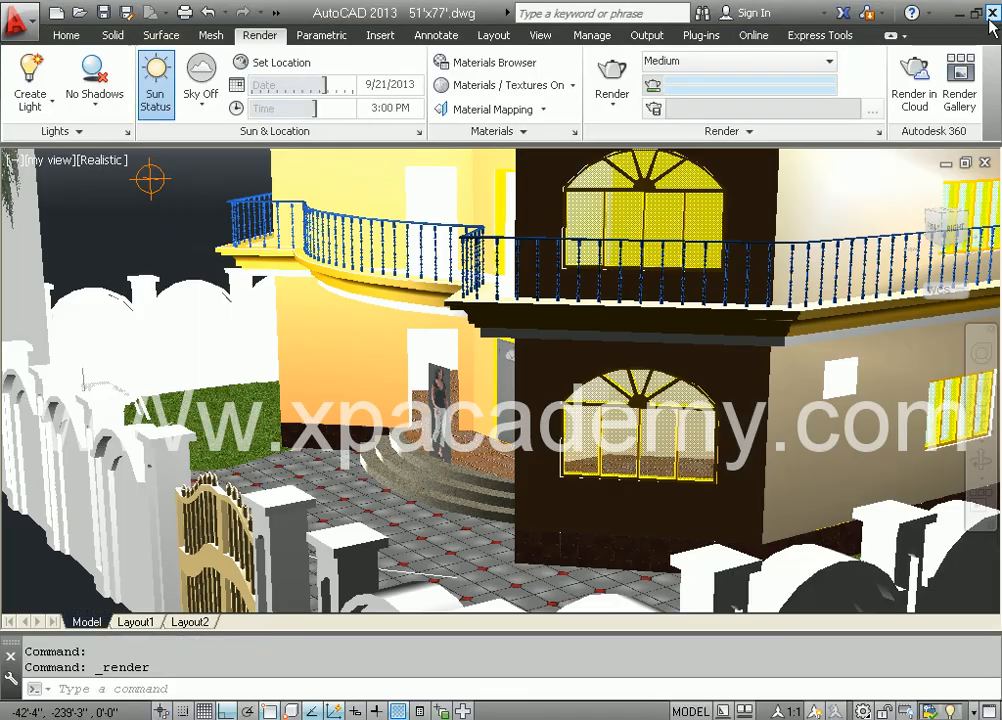
middle_click_drag(210, 377, 218, 379, "shift")
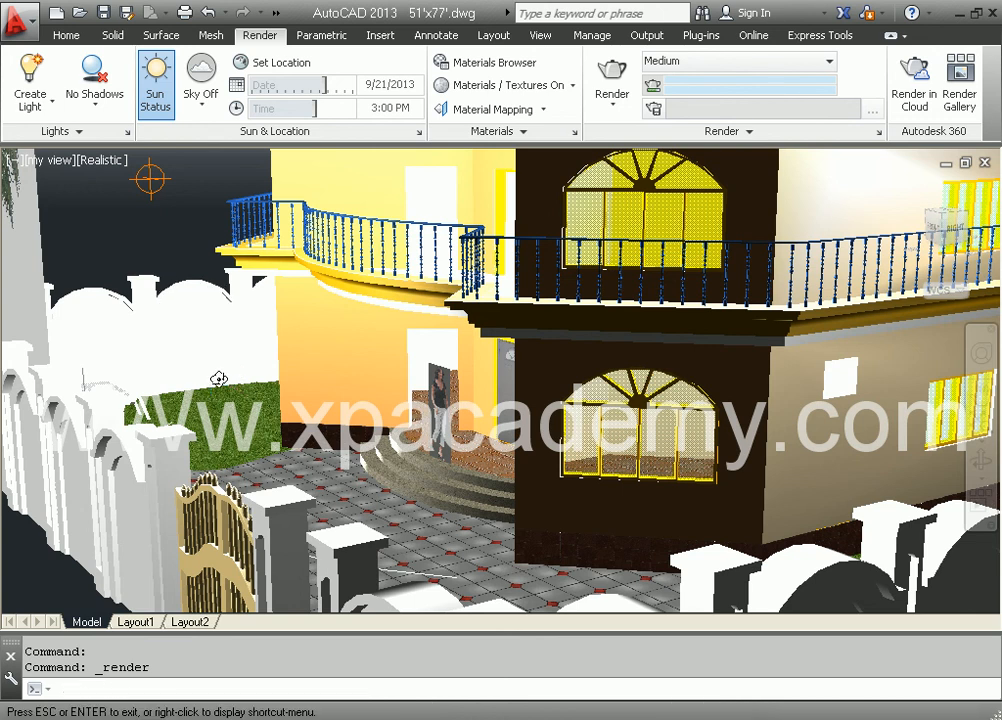